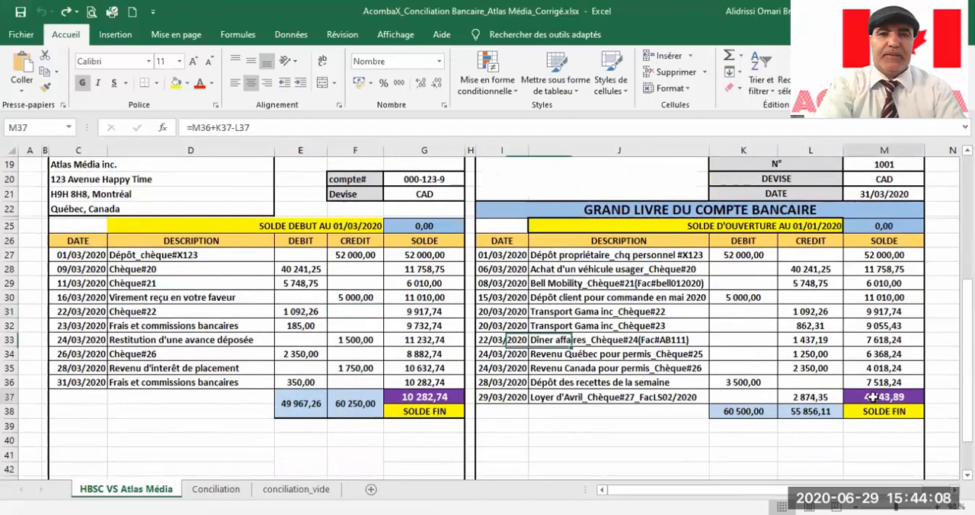
Step: Highlight the matching 52 000,00 deposit of cheque #X123 in yellow in both the ledger and the bank statement
scroll(488, 320, "up", 1)
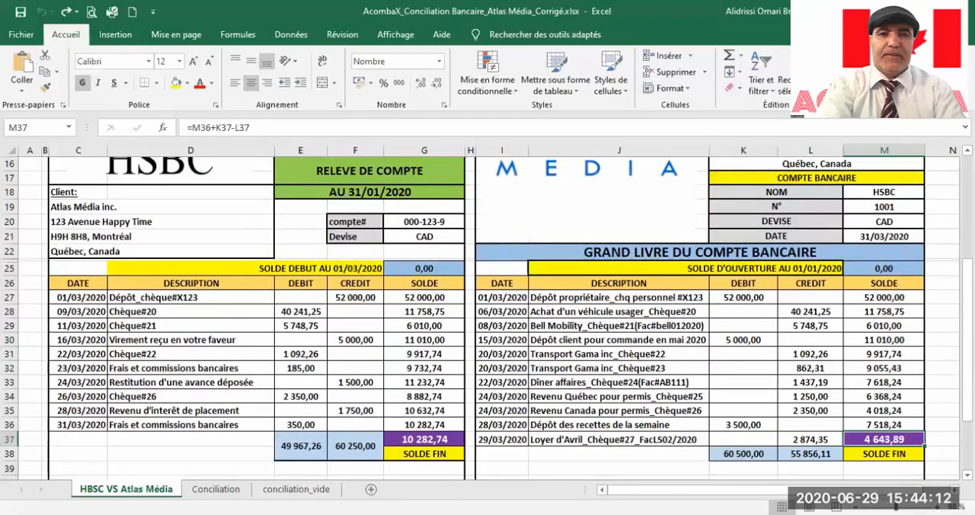
left_click(427, 441)
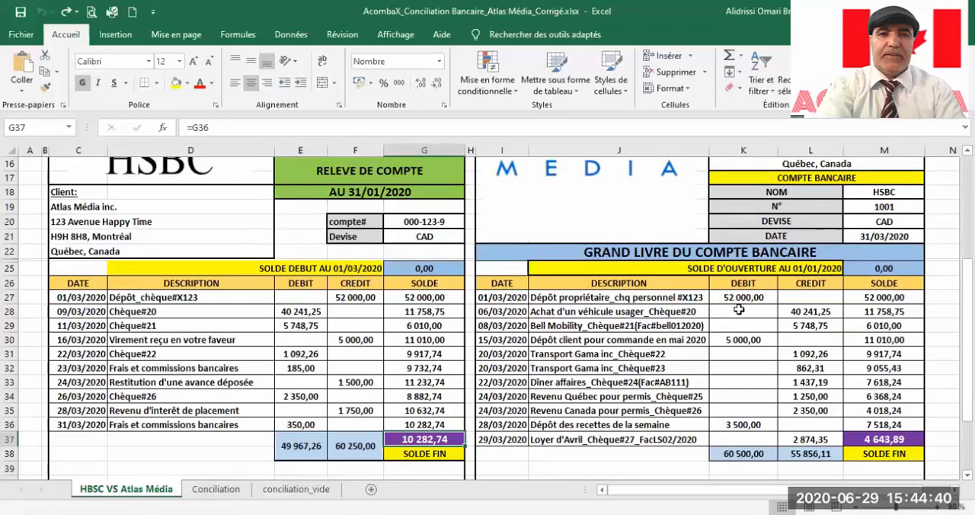
left_click_drag(766, 297, 503, 303)
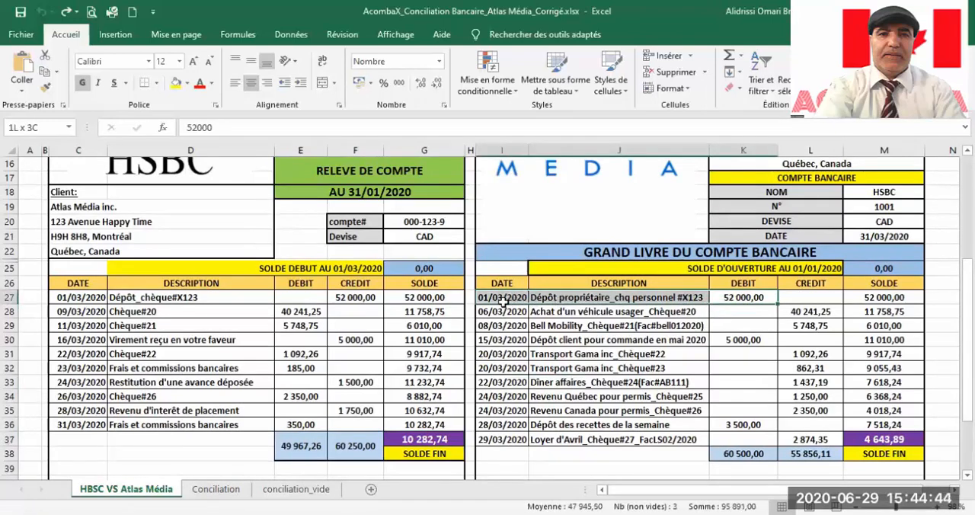
key("ctrl+v")
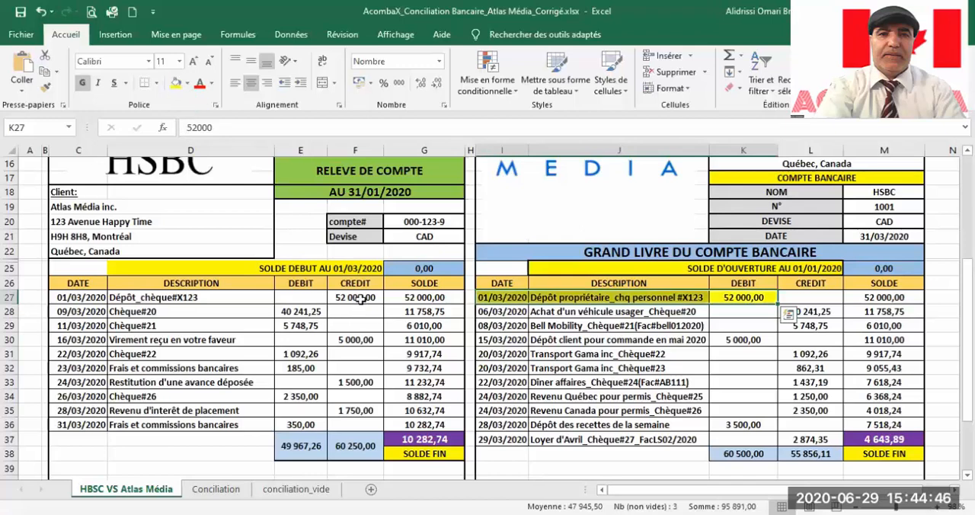
left_click_drag(363, 297, 73, 301)
key("ctrl+v")
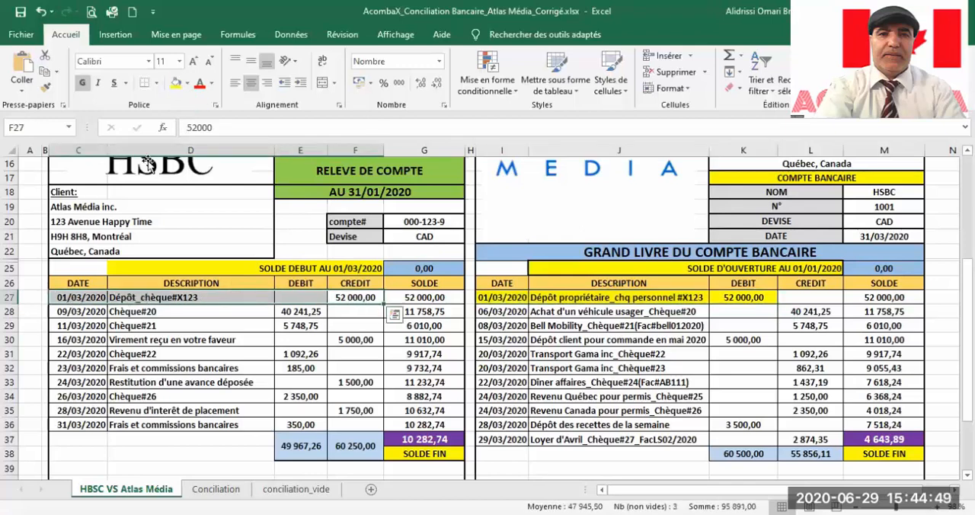
left_click(176, 83)
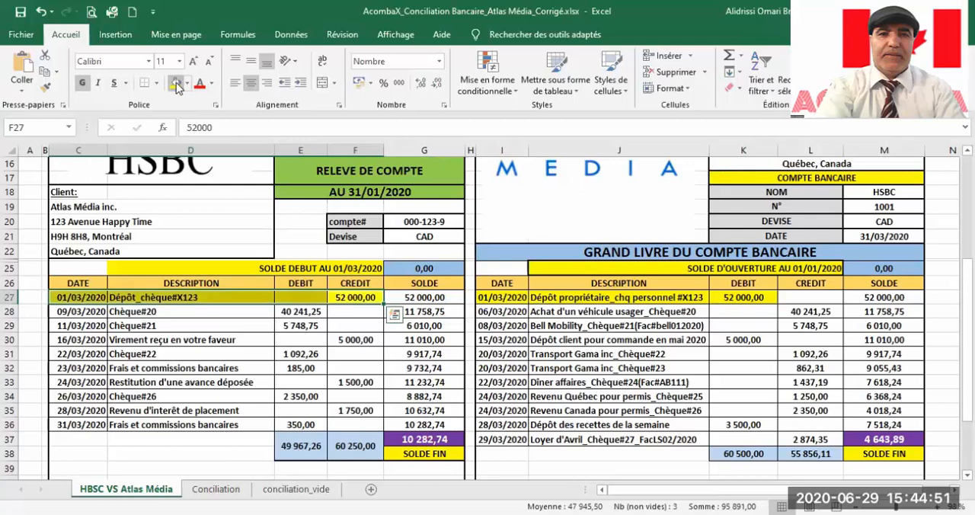
Step: Fill the Chèque#20 entry with yellow in the ledger and in the bank statement, from date to amount
left_click(829, 313)
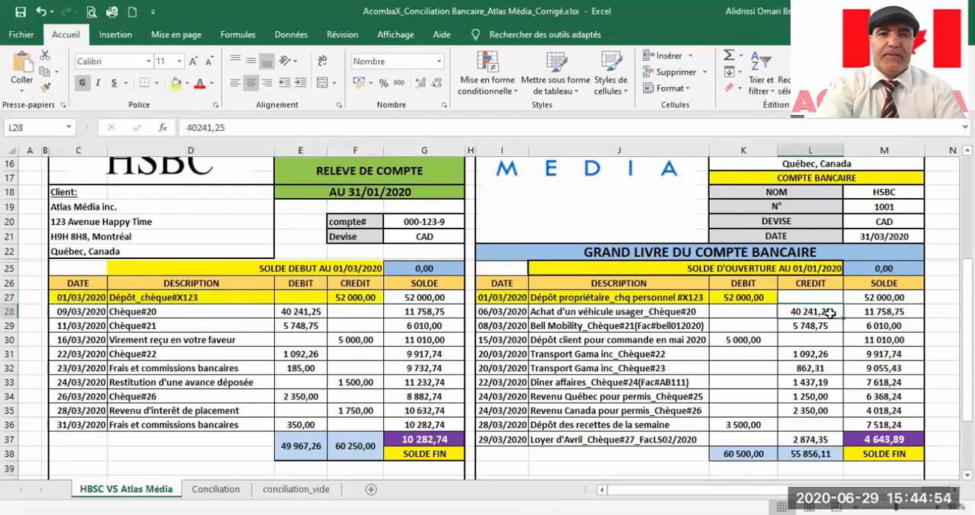
left_click_drag(829, 313, 496, 311)
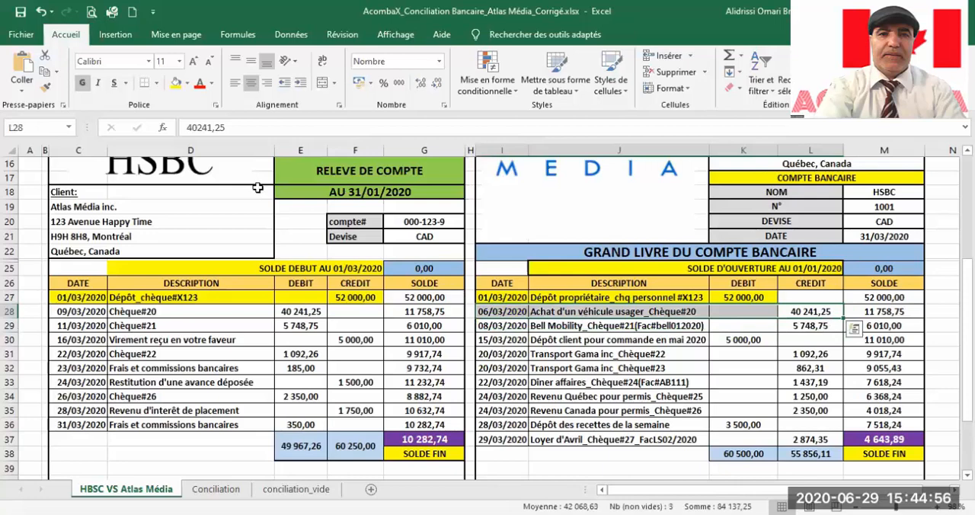
left_click(176, 82)
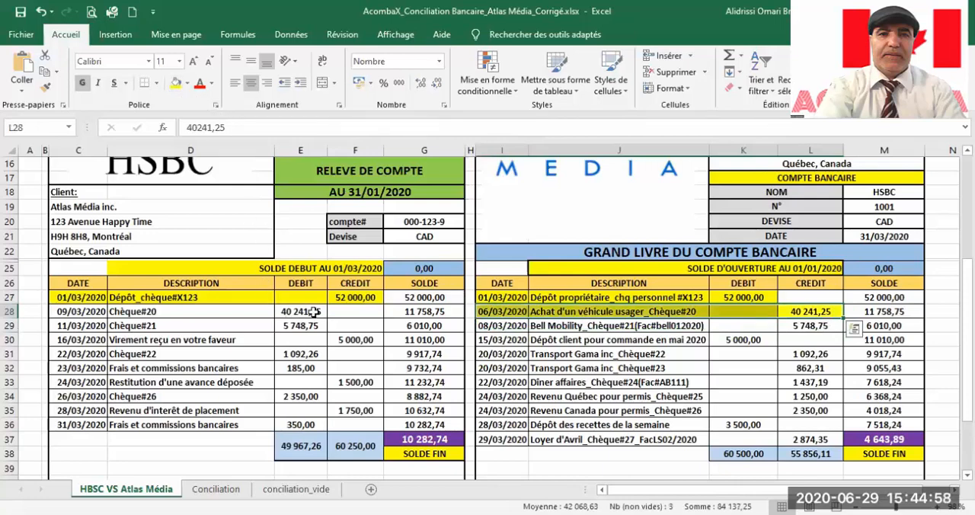
left_click_drag(311, 312, 76, 312)
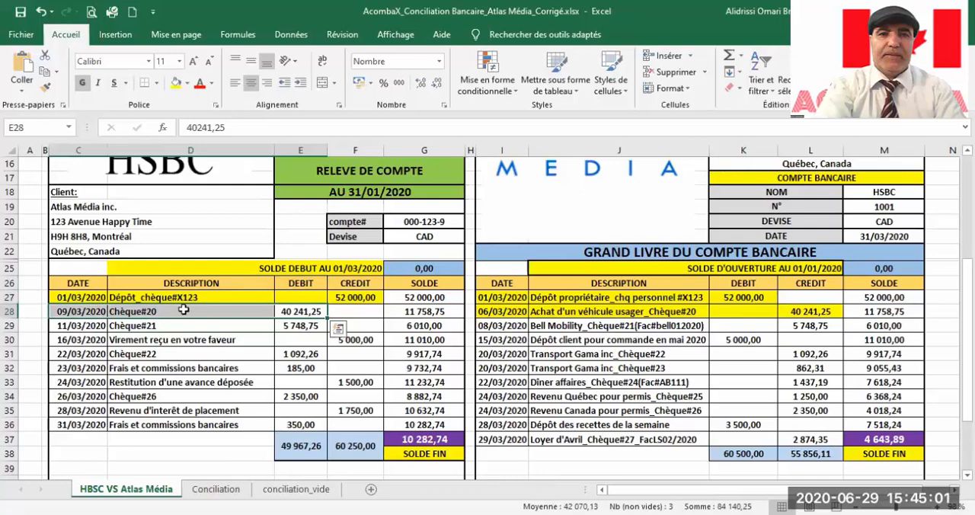
left_click(176, 82)
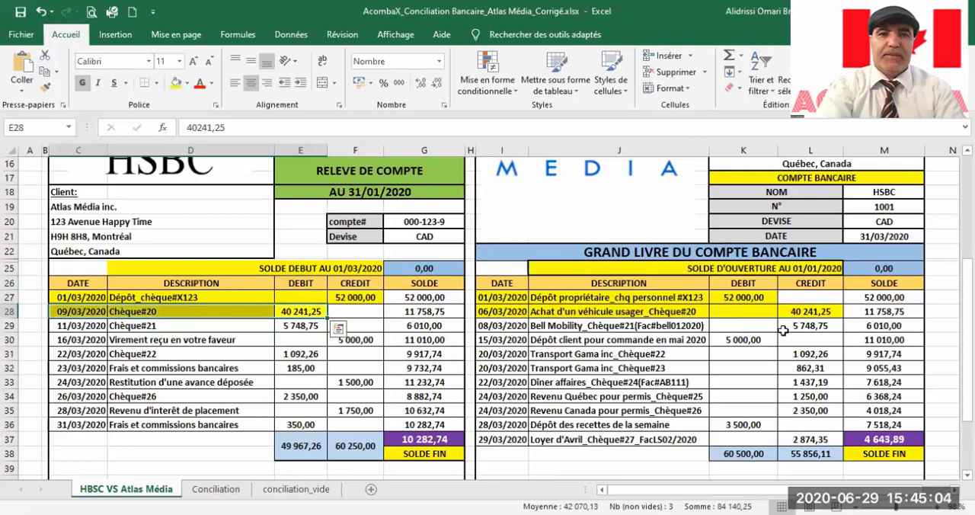
Step: Mark the Chèque#21 entry as matched with yellow fill in the ledger and the bank statement
left_click_drag(829, 327, 495, 326)
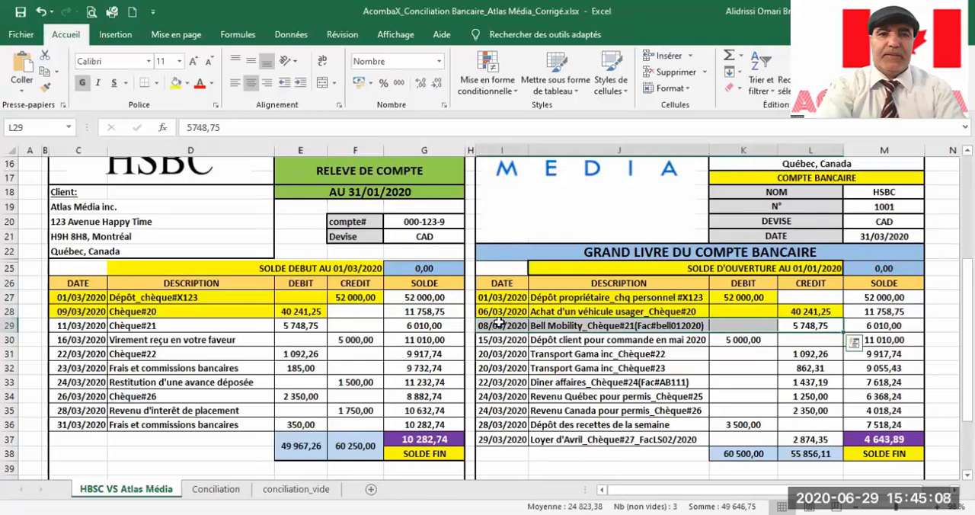
left_click(176, 82)
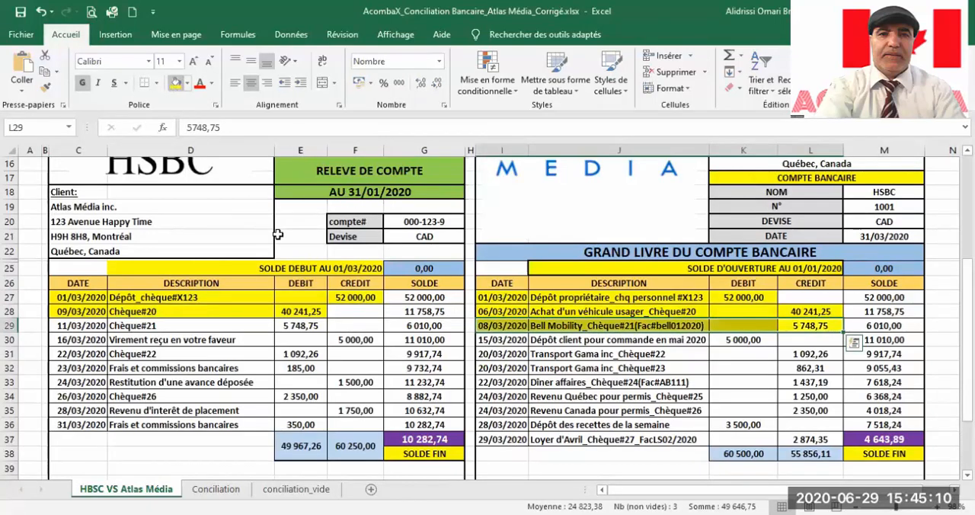
left_click(284, 324)
left_click_drag(283, 324, 76, 325)
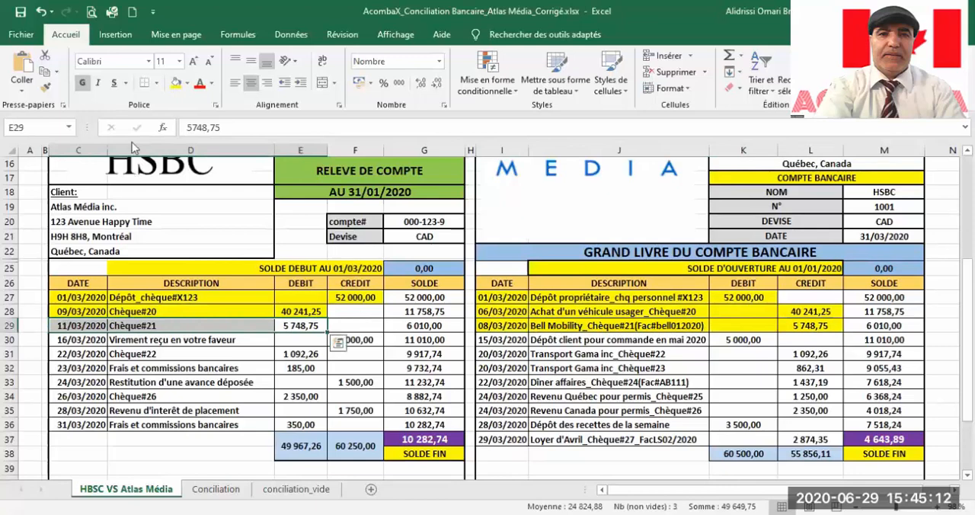
left_click(177, 83)
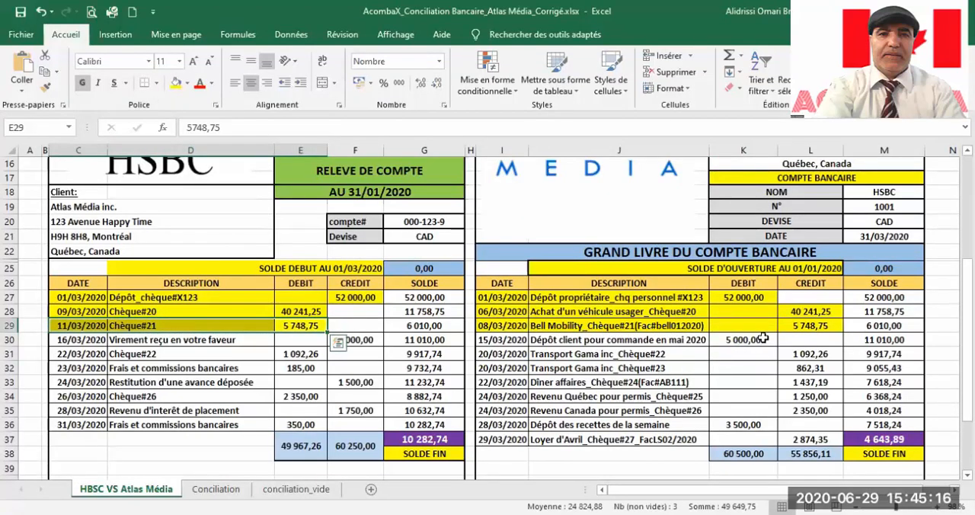
Step: Highlight the 5 000,00 client deposit in the ledger and the matching transfer received on the bank statement in yellow
left_click_drag(759, 339, 474, 335)
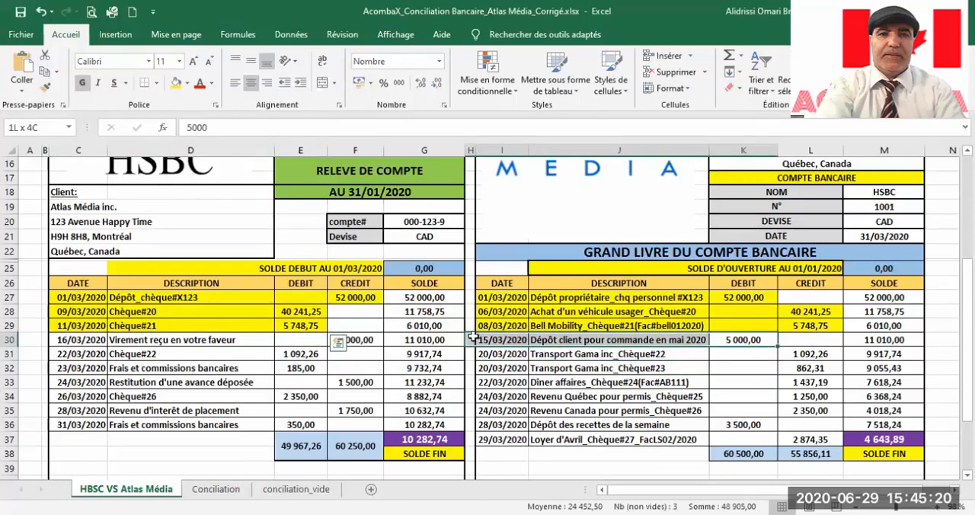
left_click_drag(474, 336, 473, 336)
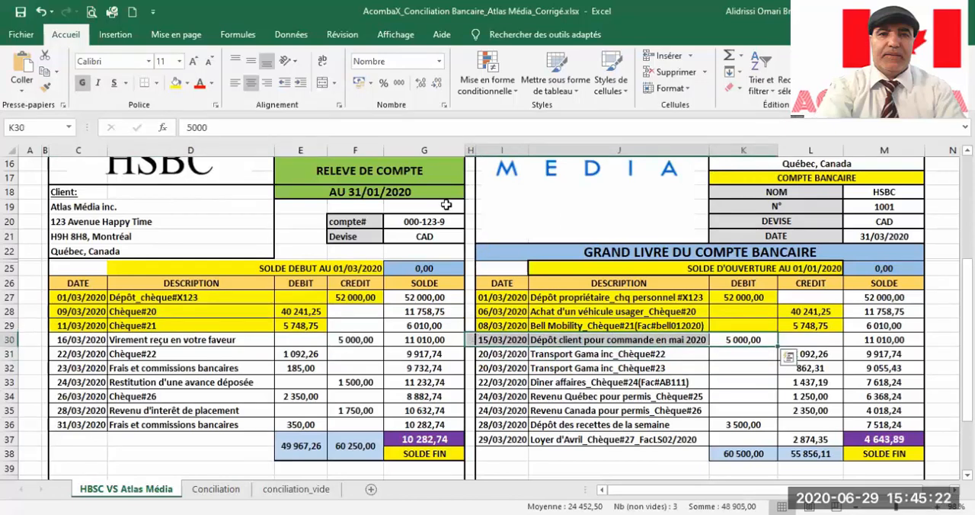
left_click(176, 82)
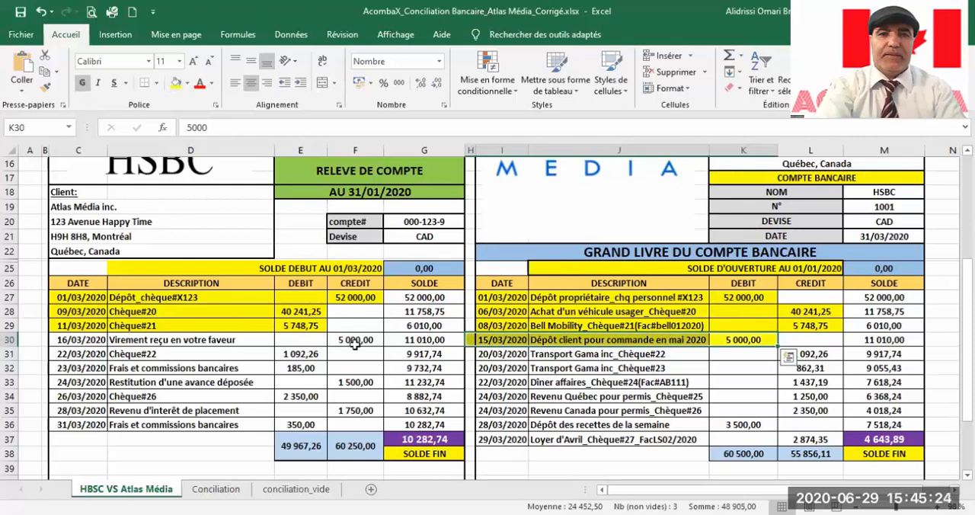
left_click_drag(355, 344, 76, 341)
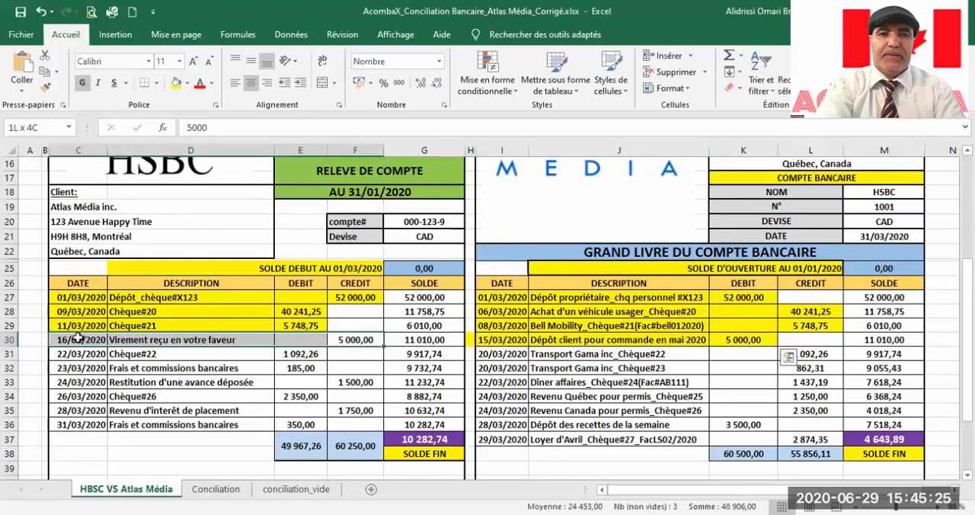
left_click(176, 82)
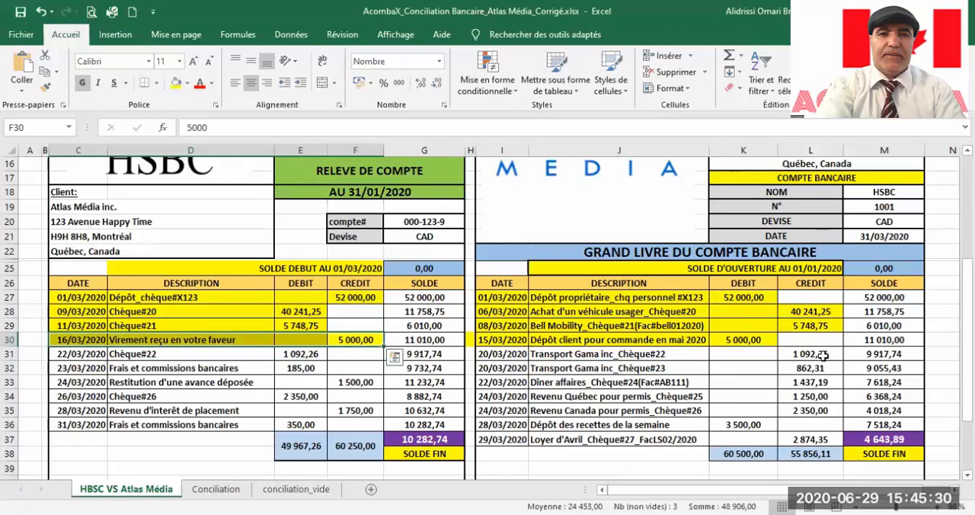
Step: Highlight the Chèque#22 entry in yellow in both the ledger and the bank statement
left_click_drag(823, 356, 488, 355)
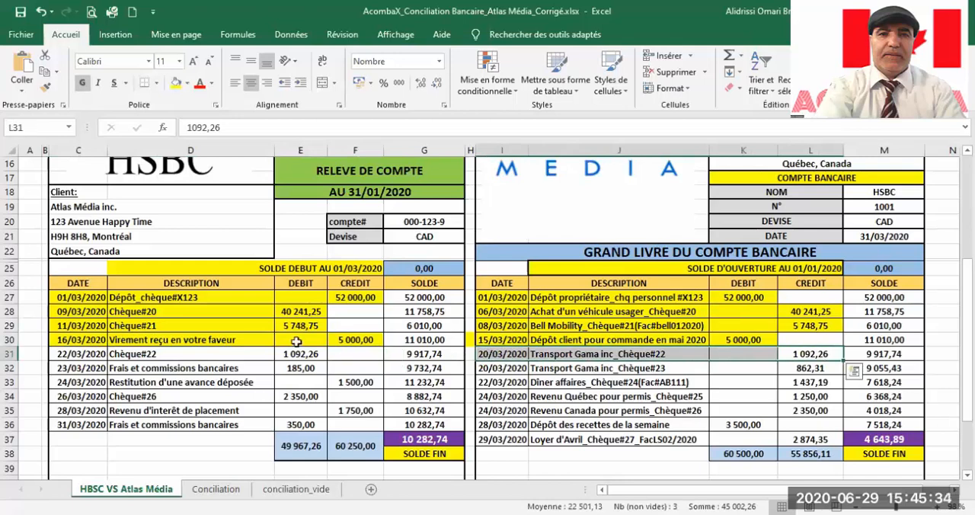
left_click(176, 83)
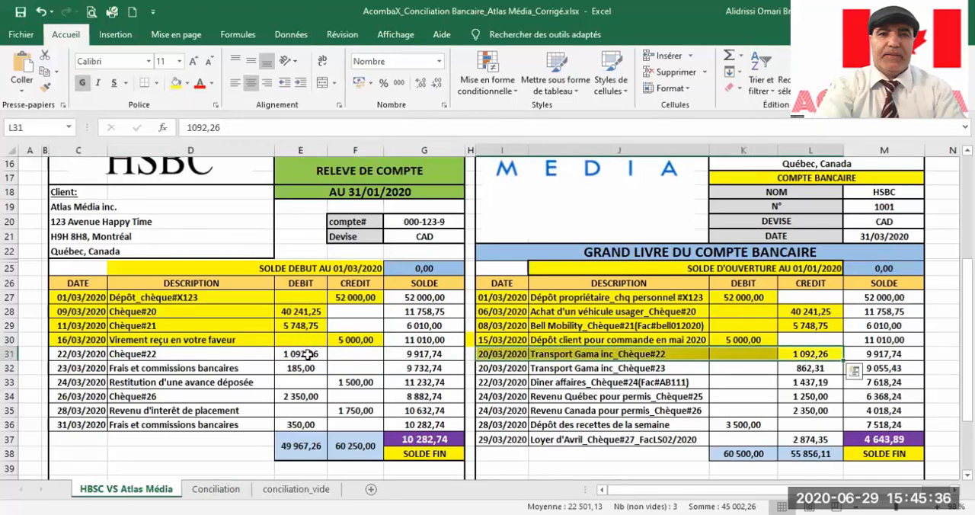
left_click_drag(305, 353, 76, 354)
left_click(176, 82)
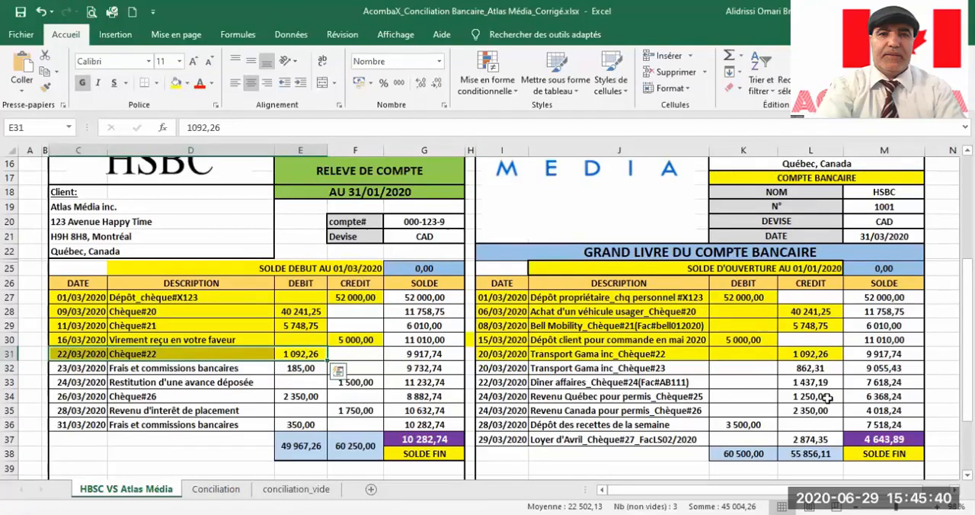
Step: Highlight the Revenu Canada Chèque#26 entry in the ledger and its matching bank statement row in yellow
scroll(826, 398, "down", 1)
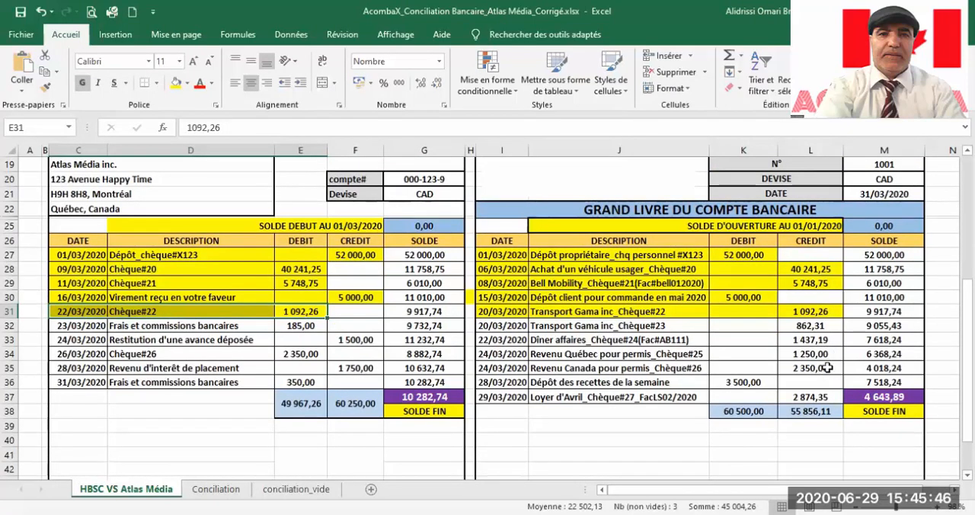
left_click(827, 368)
left_click_drag(827, 368, 481, 364)
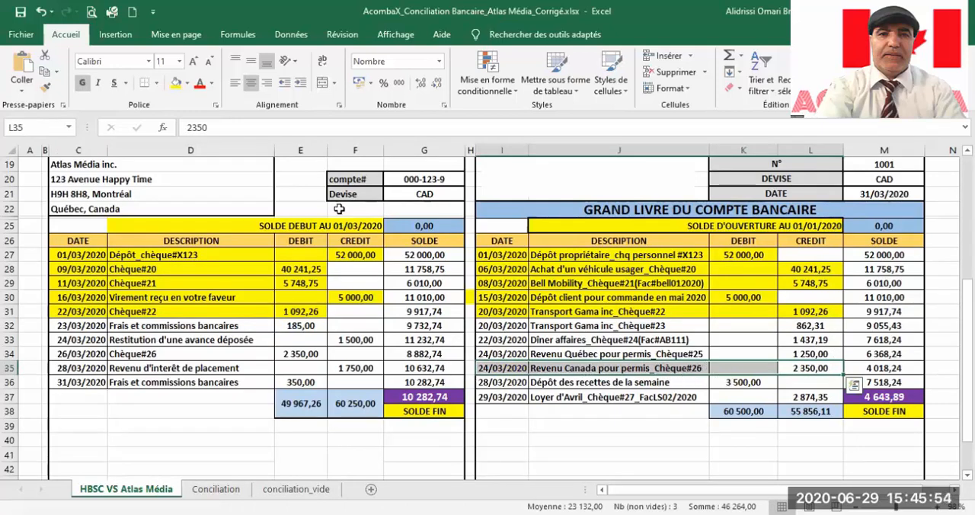
left_click(176, 82)
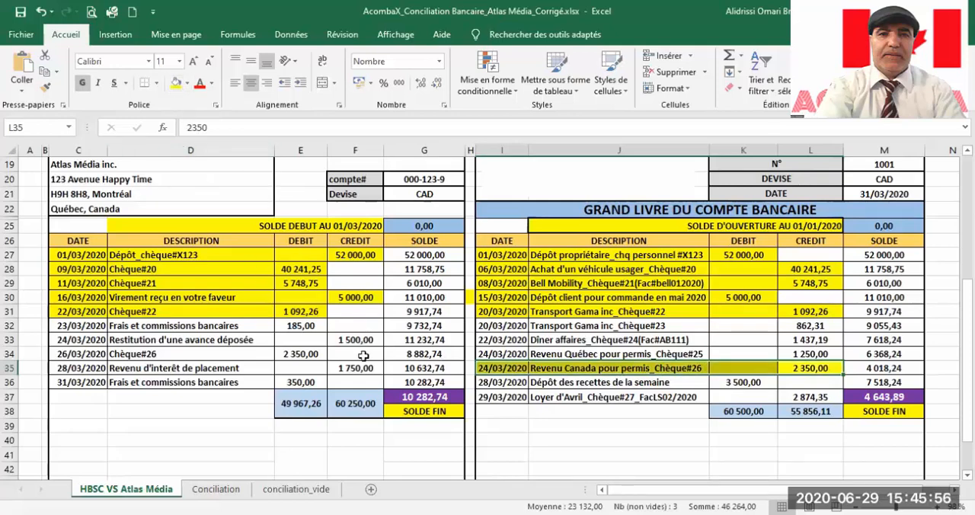
left_click_drag(299, 354, 56, 354)
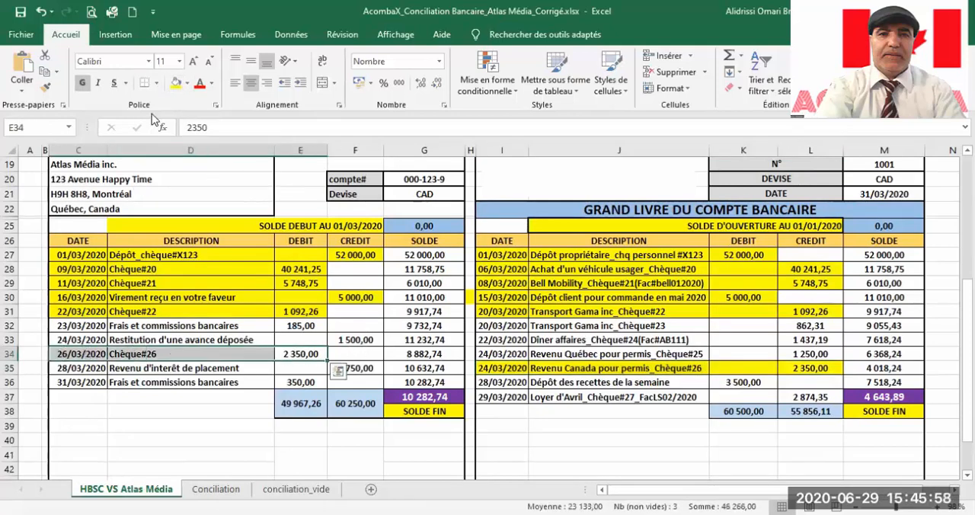
left_click(176, 83)
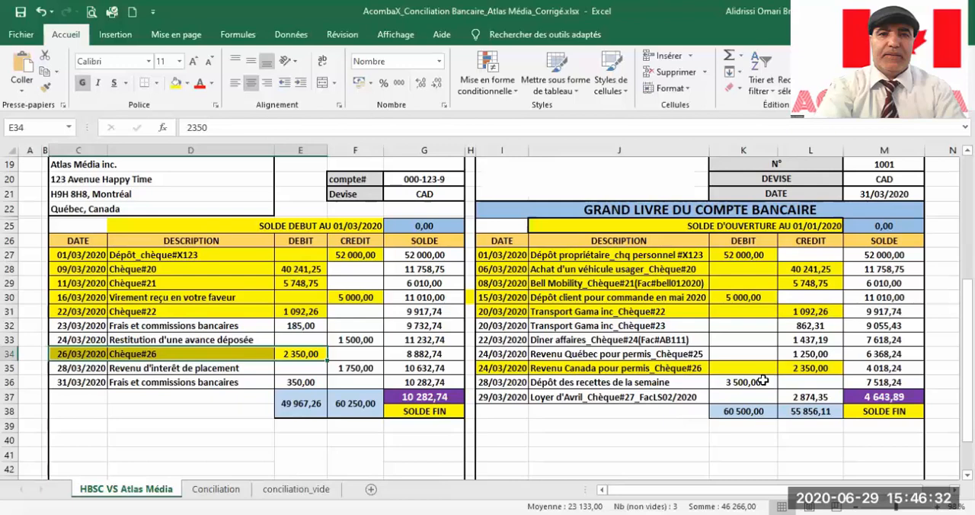
Step: Mark the unmatched Transport Gama inc Chèque#23 entry in the ledger with purple fill and white text
left_click(831, 326)
left_click_drag(798, 329, 509, 327)
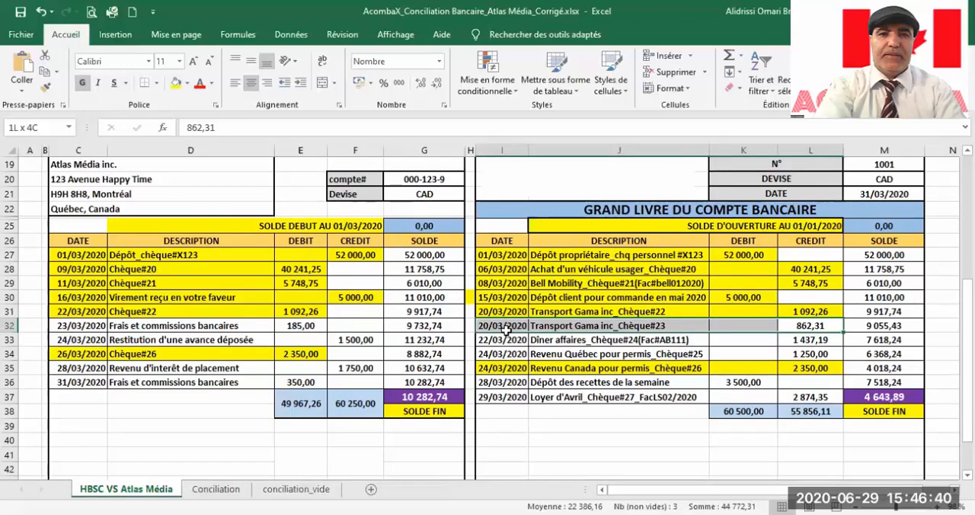
left_click(187, 84)
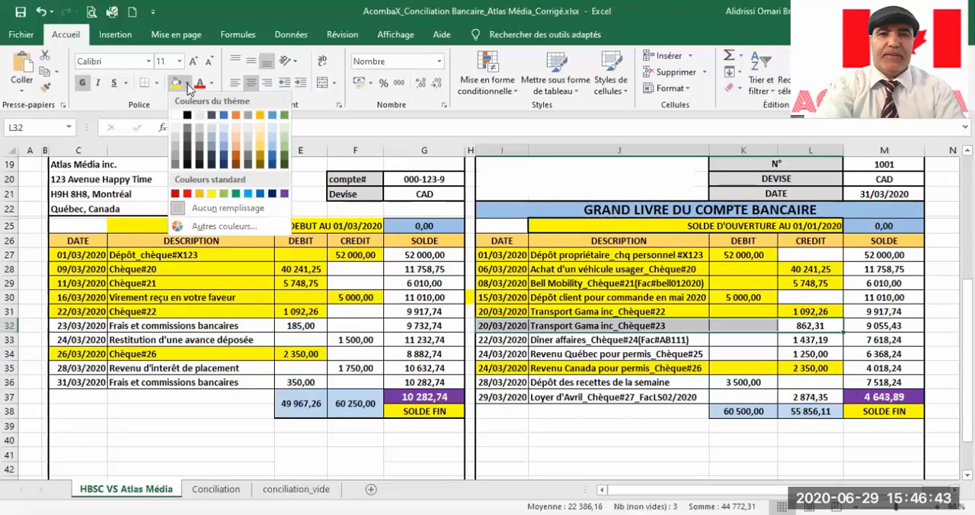
left_click(286, 195)
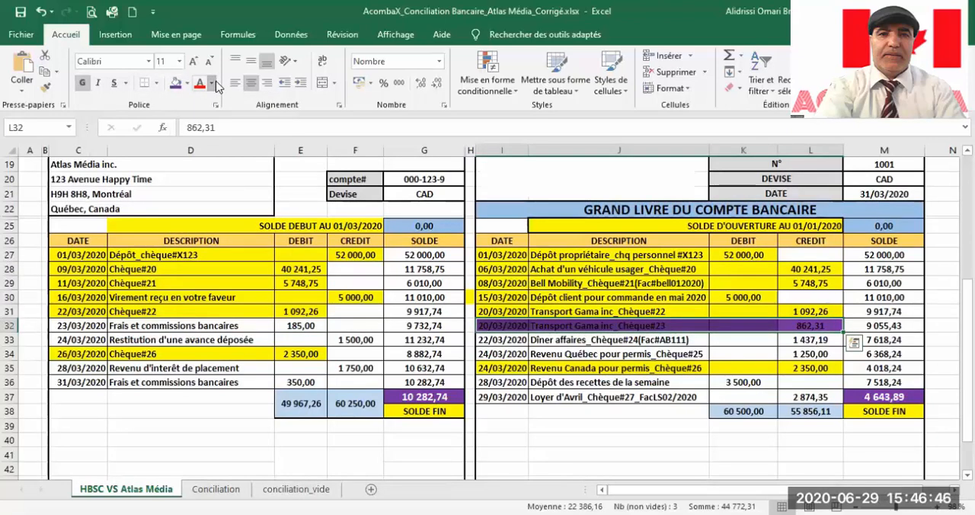
left_click(217, 84)
left_click(309, 212)
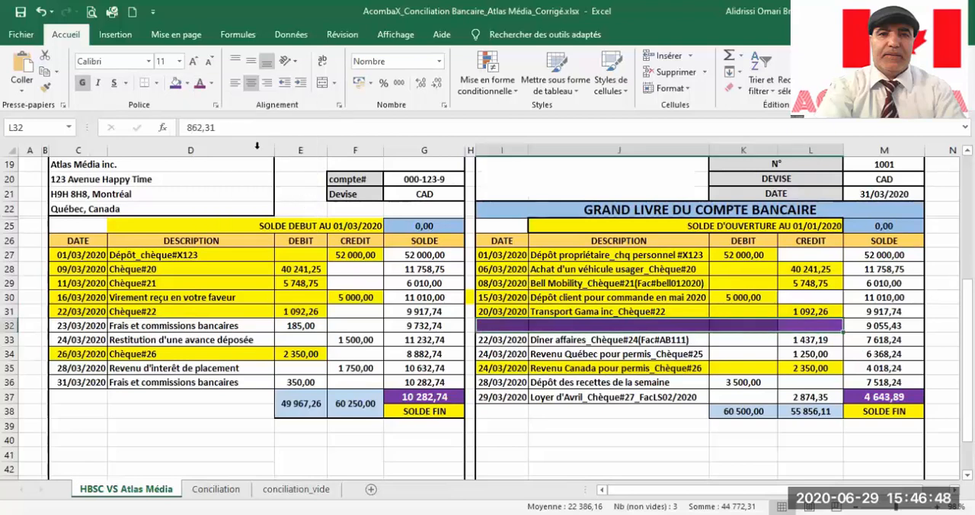
left_click(211, 84)
left_click(201, 133)
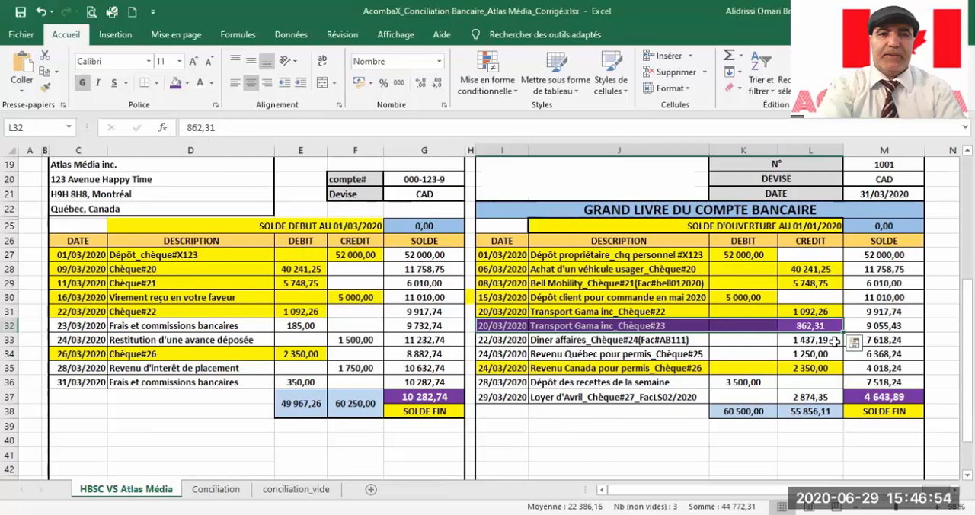
Step: Give the Dîner affaires Chèque#24 entry in the ledger white text and a purple fill
left_click_drag(832, 341, 488, 338)
left_click(199, 82)
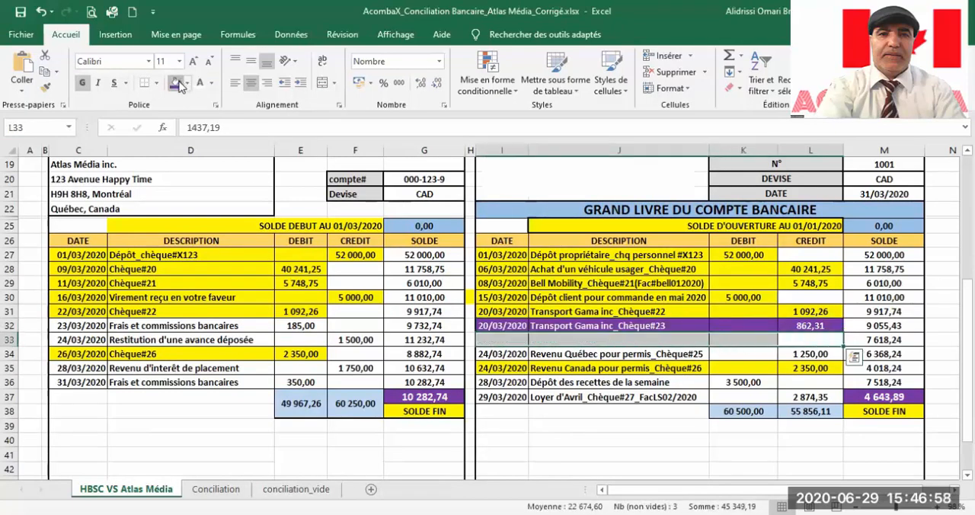
left_click(178, 84)
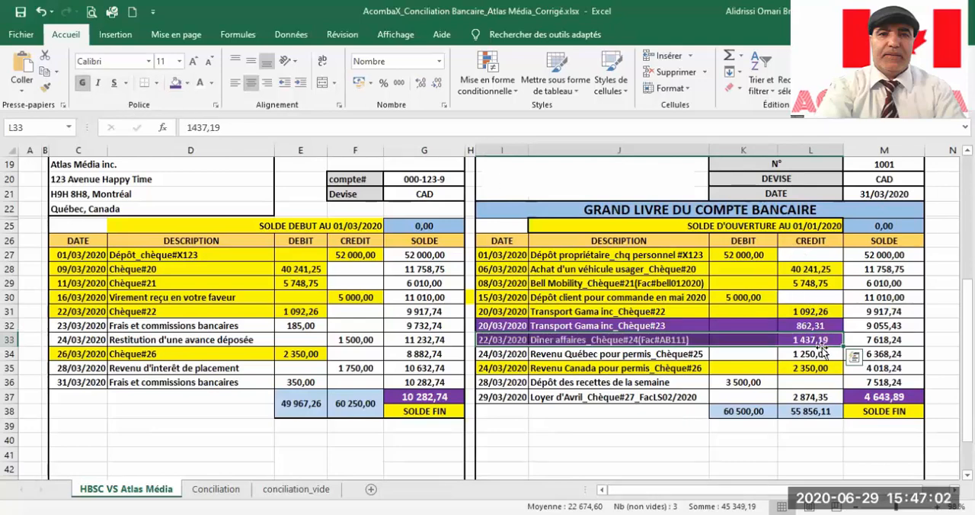
Step: Give the Revenu Québec Chèque#25 and Loyer d'Avril Chèque#27 entries in the ledger a purple fill and white text
left_click_drag(827, 355, 488, 358)
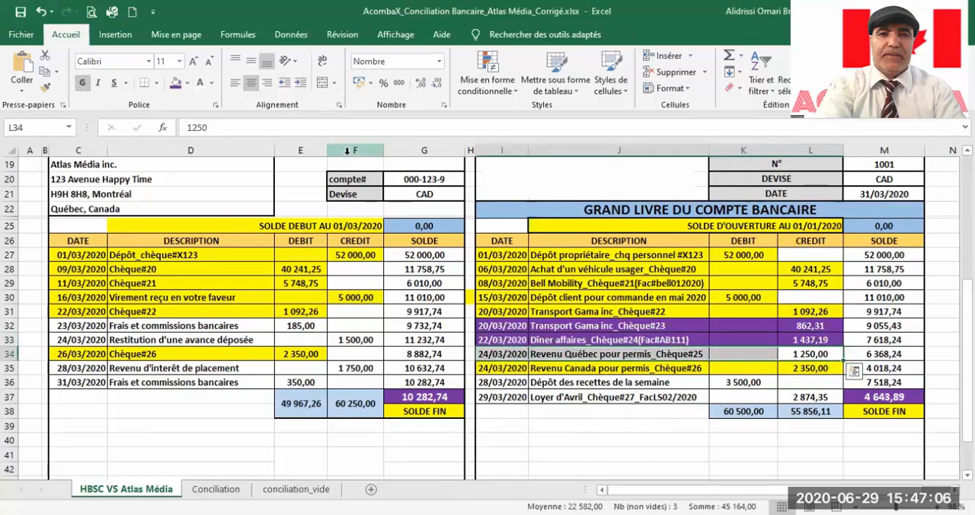
left_click(175, 82)
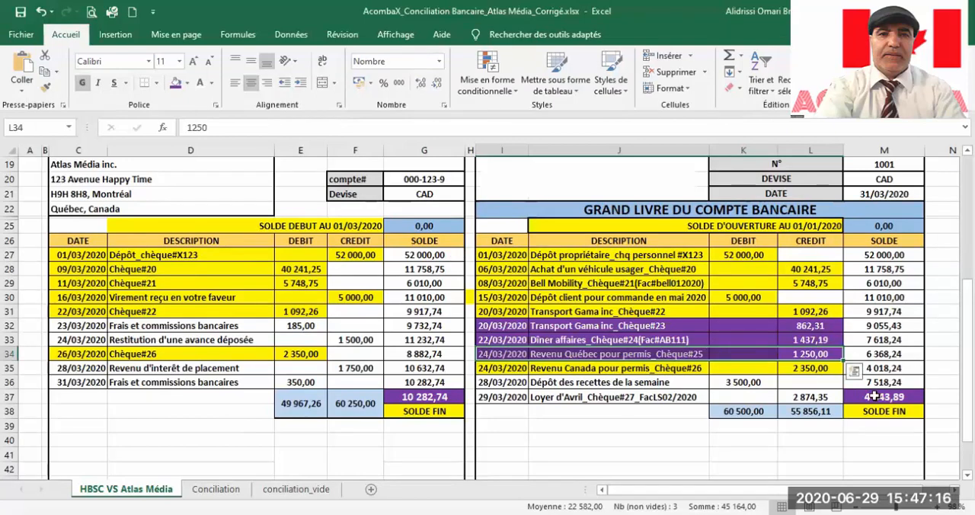
left_click_drag(835, 397, 501, 398)
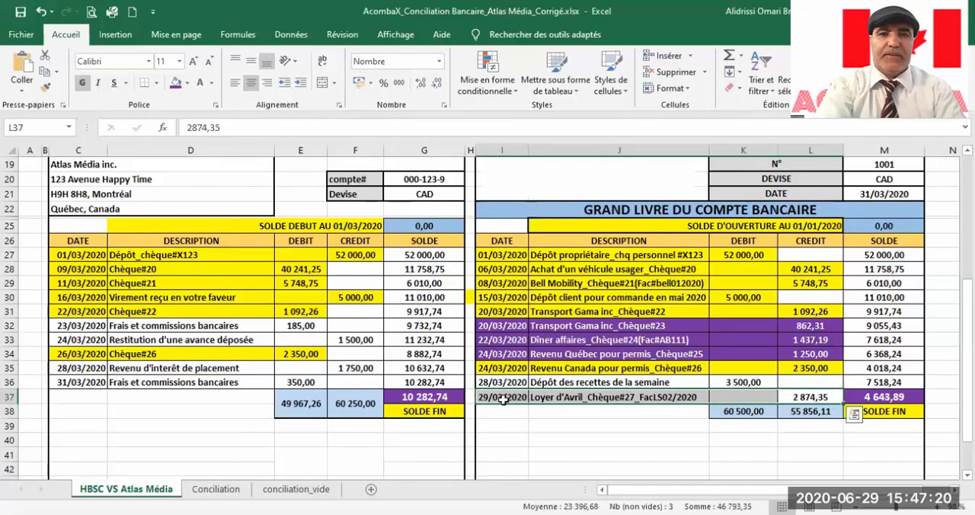
left_click(176, 82)
left_click(198, 84)
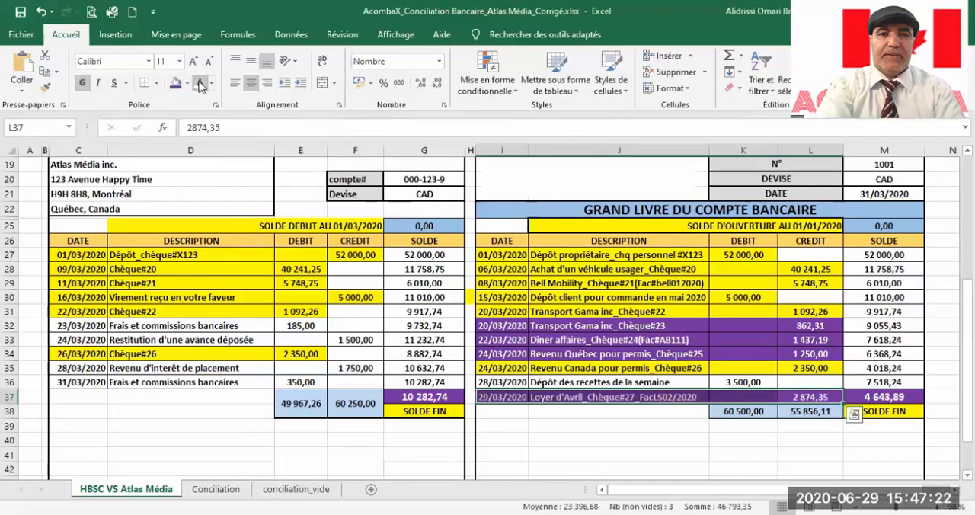
left_click(512, 440)
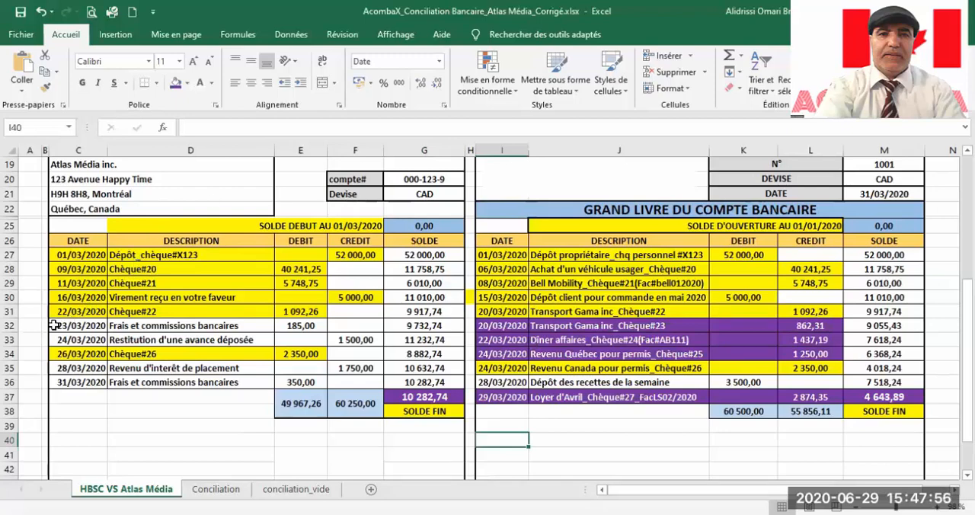
Step: Fill the bank statement's 23/03/2020 Frais et commissions bancaires and 24/03/2020 Restitution d'une avance déposée entries with light orange
left_click_drag(53, 325, 345, 337)
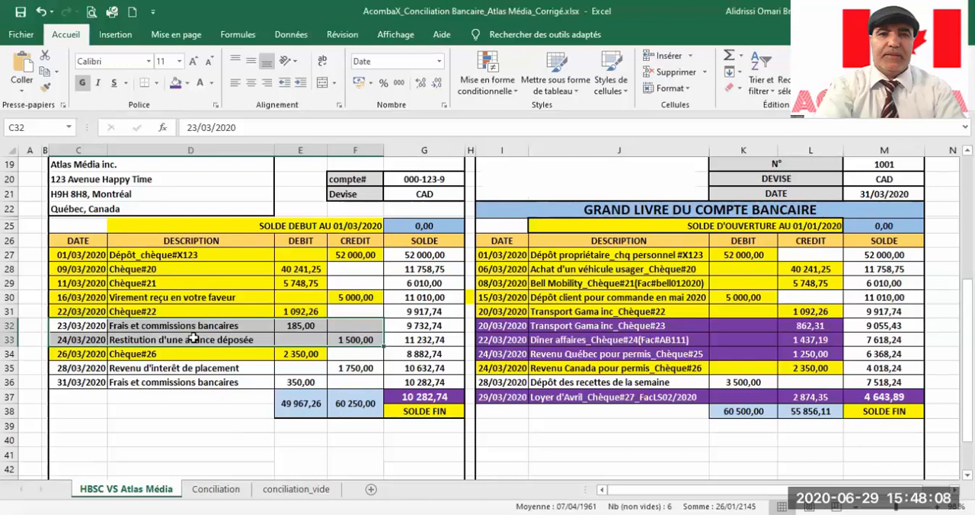
left_click(189, 84)
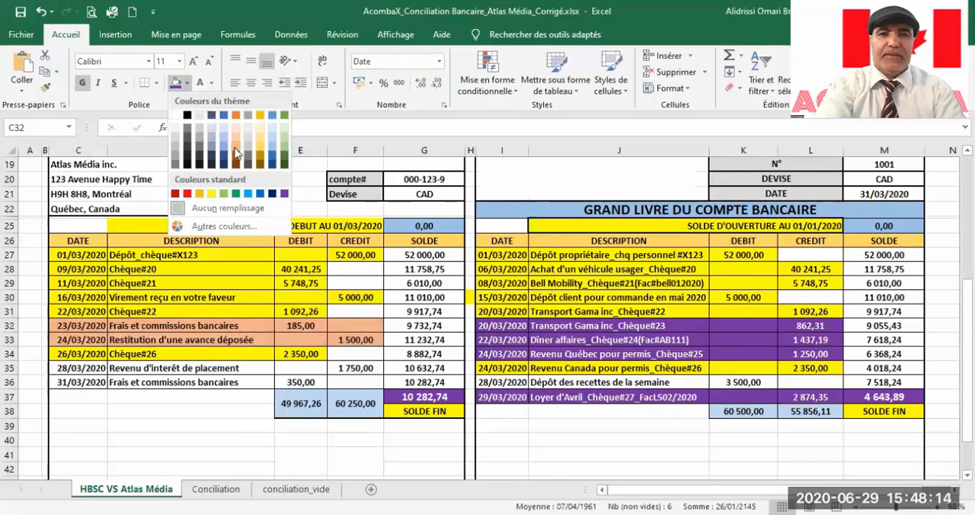
left_click(237, 153)
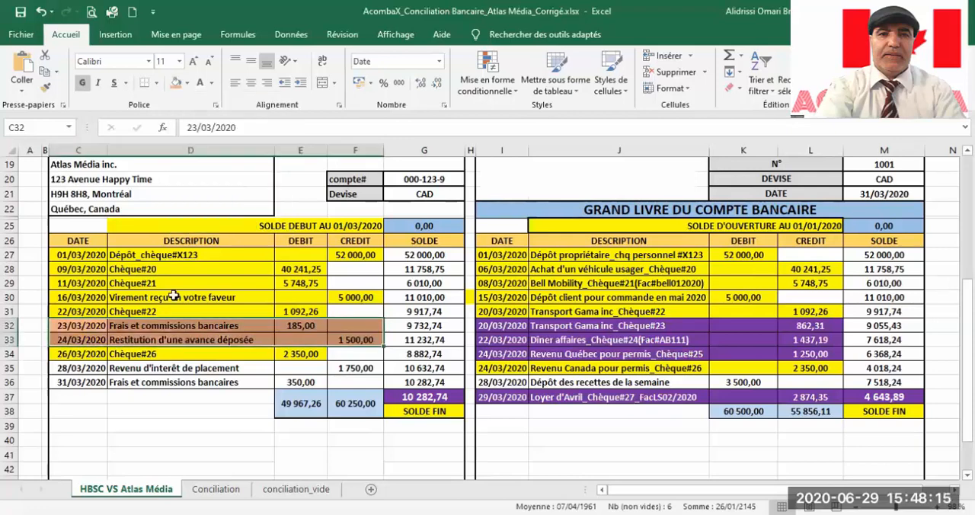
Step: Fill the bank statement's 28/03/2020 Revenu d'intérêt de placement and 31/03/2020 Frais et commissions bancaires entries with the same light orange
left_click(58, 368)
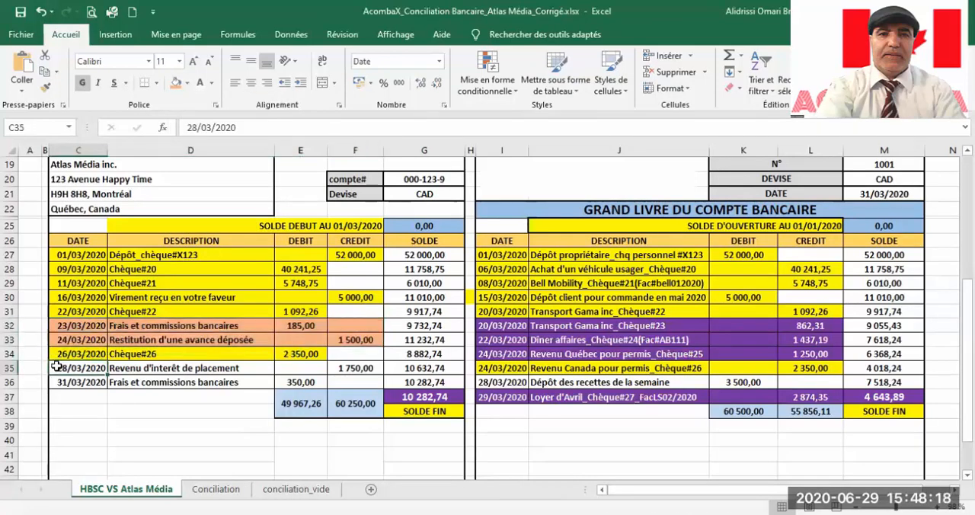
left_click_drag(58, 368, 355, 371)
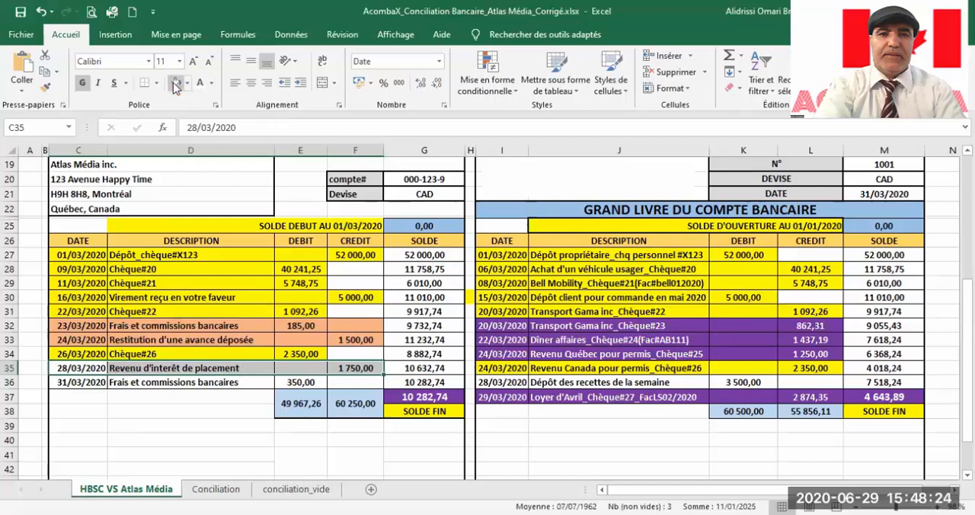
left_click(176, 82)
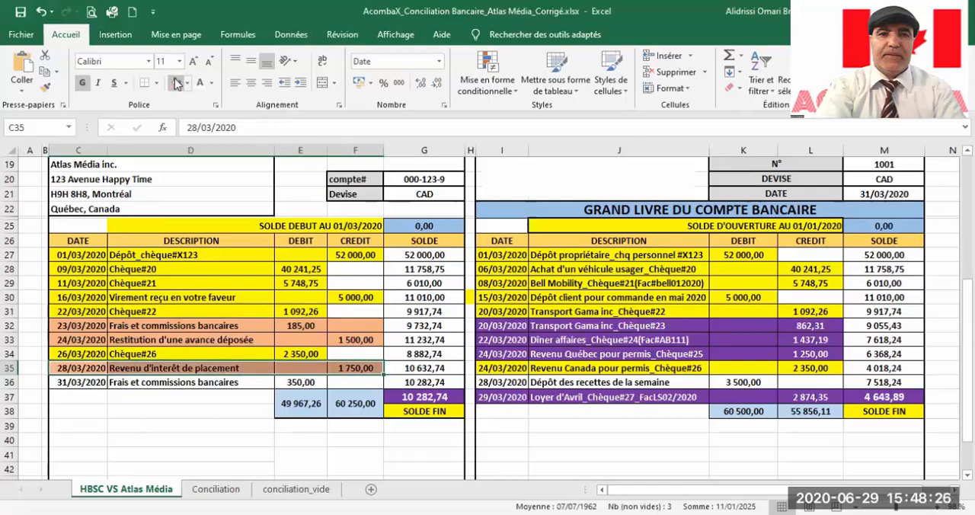
left_click(57, 383)
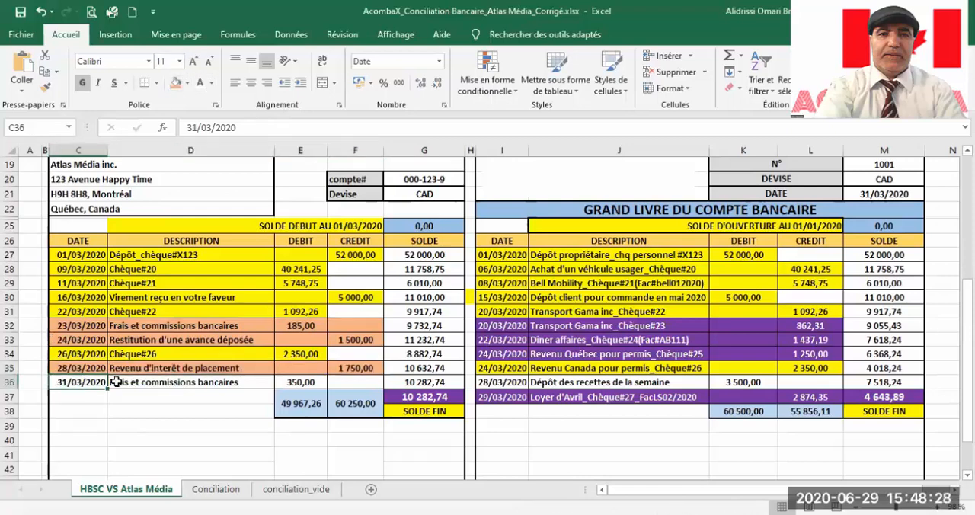
left_click_drag(115, 381, 301, 381)
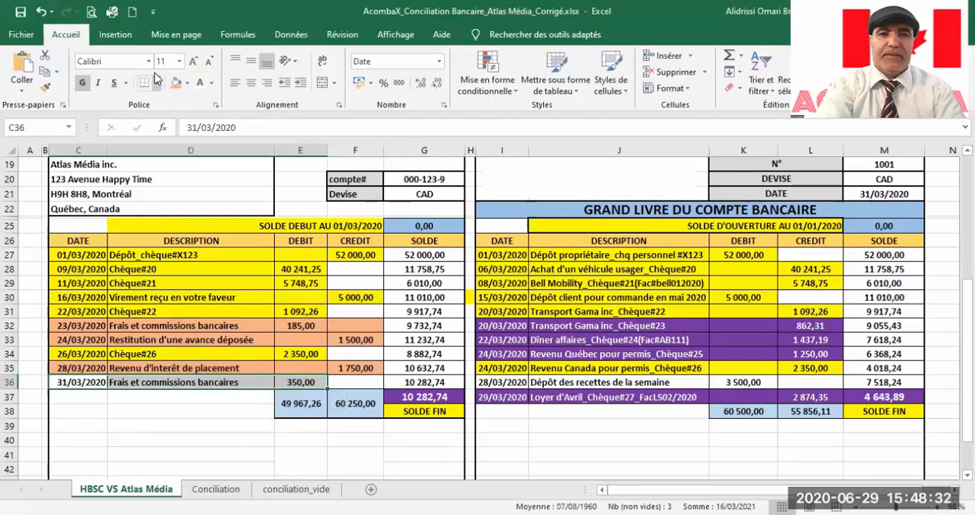
left_click(176, 82)
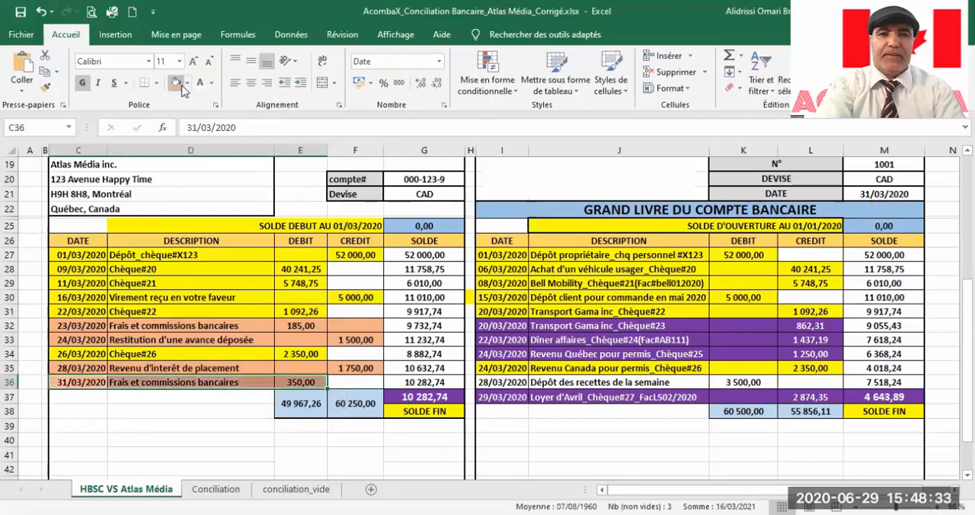
left_click(208, 432)
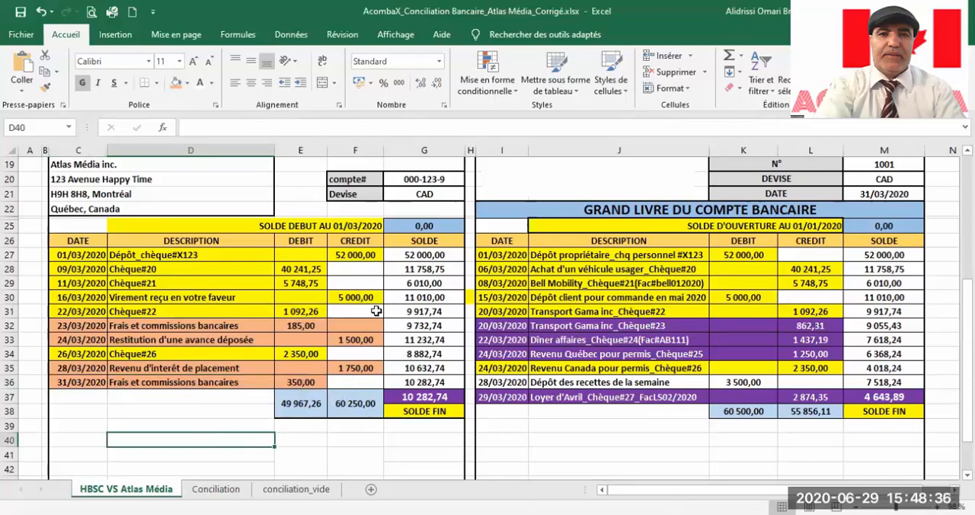
Step: Check the starting balances on the Conciliation sheet against the final balances of the bank statement and the ledger
scroll(256, 326, "down", 4)
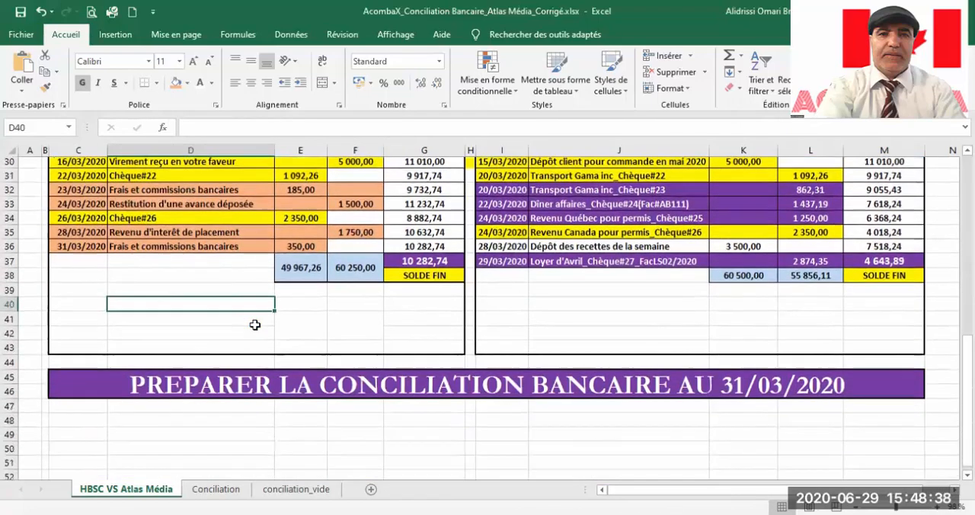
scroll(255, 326, "up", 2)
left_click(216, 489)
scroll(349, 364, "down", 1)
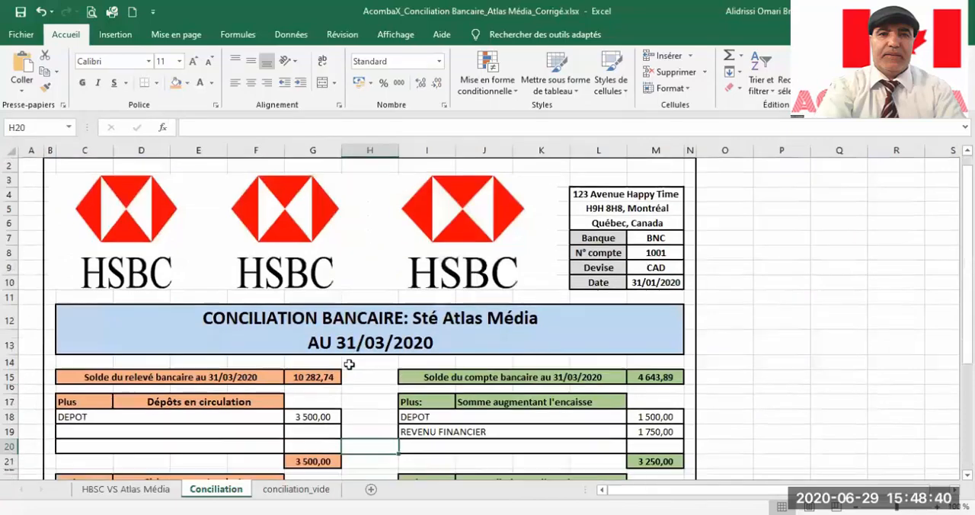
scroll(349, 364, "down", 4)
left_click(294, 204)
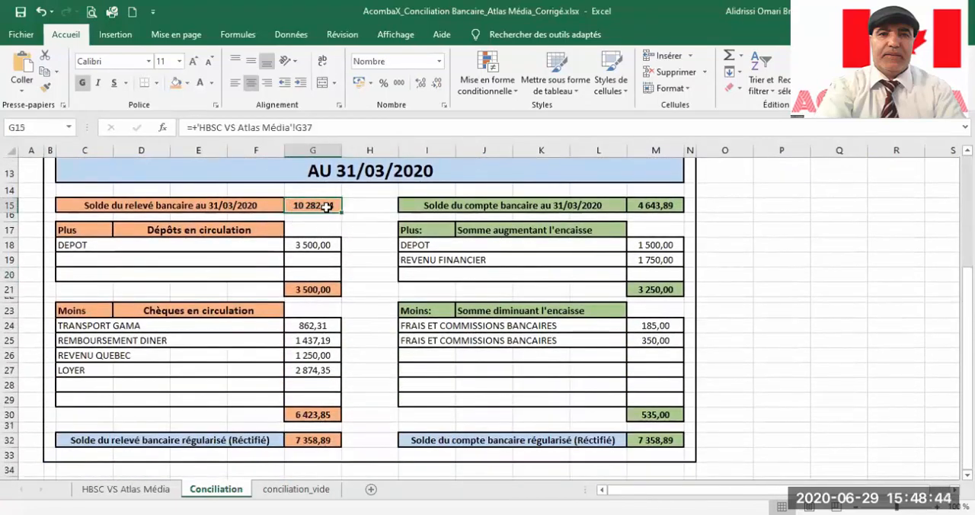
left_click(126, 489)
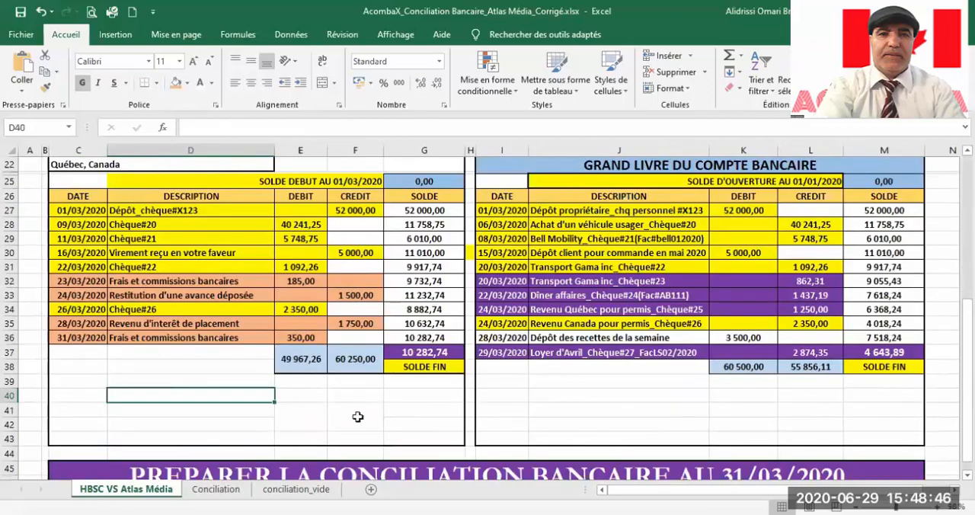
left_click(390, 358)
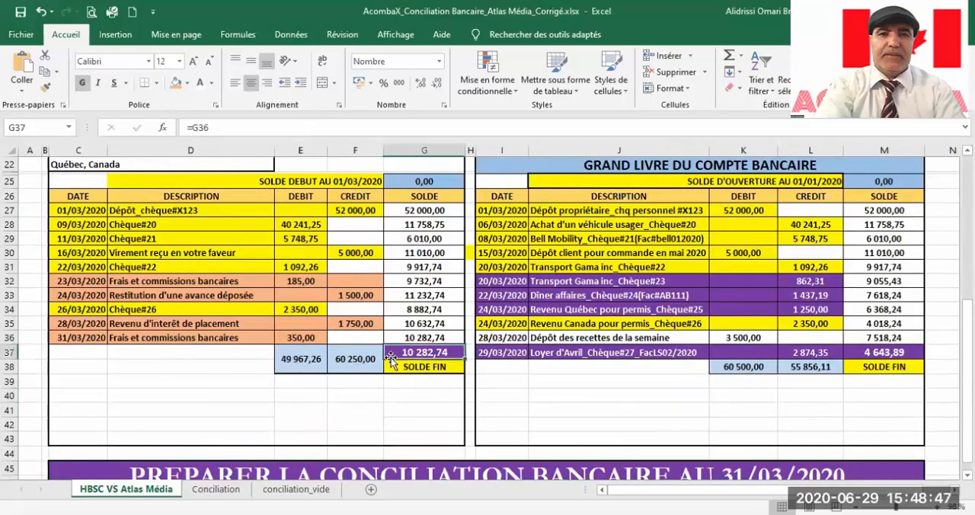
left_click(865, 355)
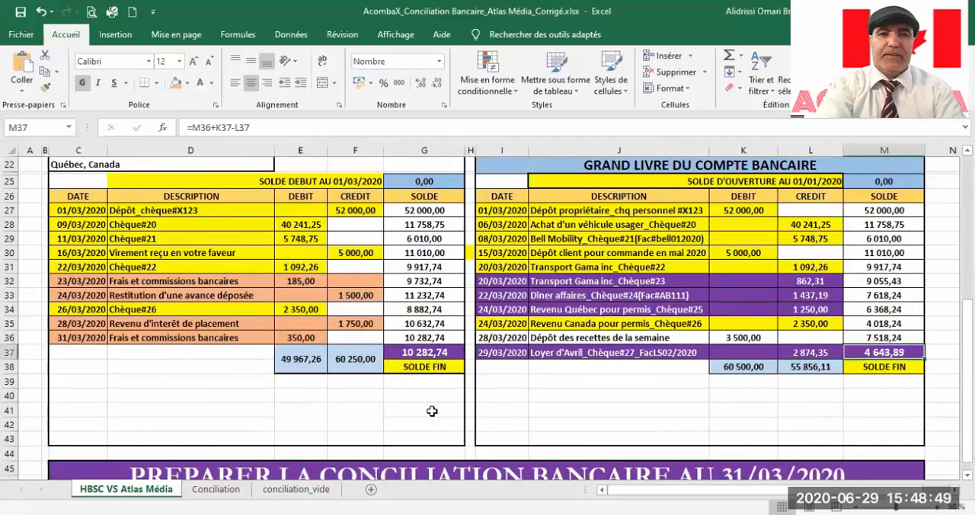
left_click(215, 489)
left_click(655, 206)
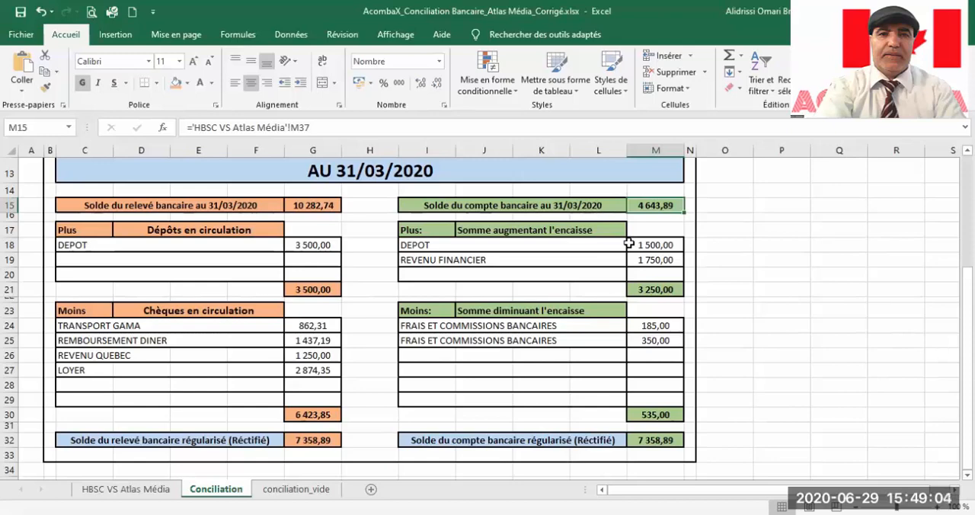
Step: Review the amounts increasing and decreasing the ledger balance on the Conciliation sheet, including the deposit and the bank fees
left_click(403, 242)
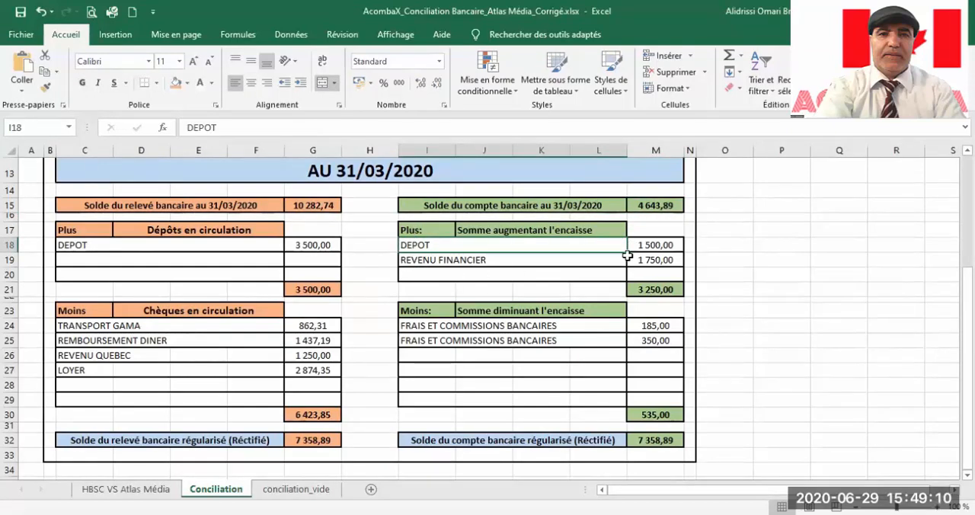
scroll(625, 256, "down", 1)
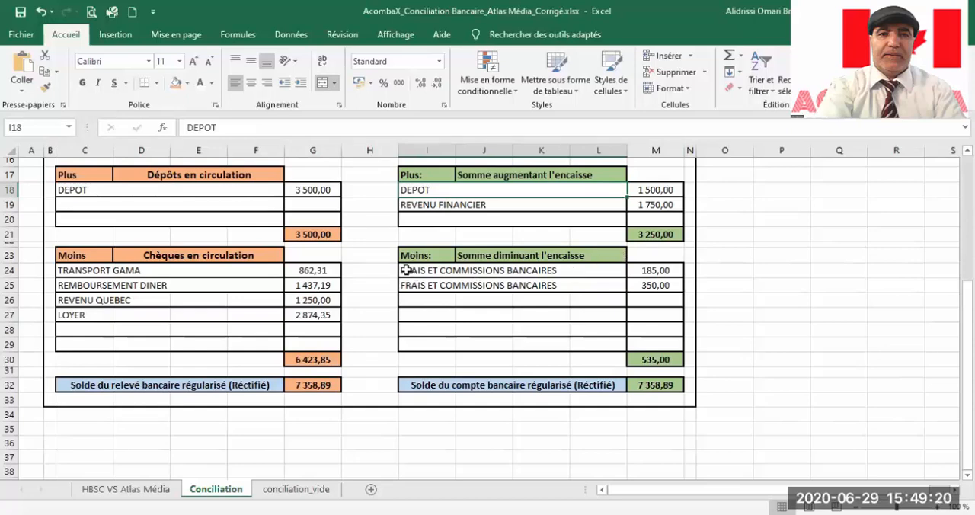
left_click_drag(407, 270, 633, 279)
scroll(330, 270, "up", 2)
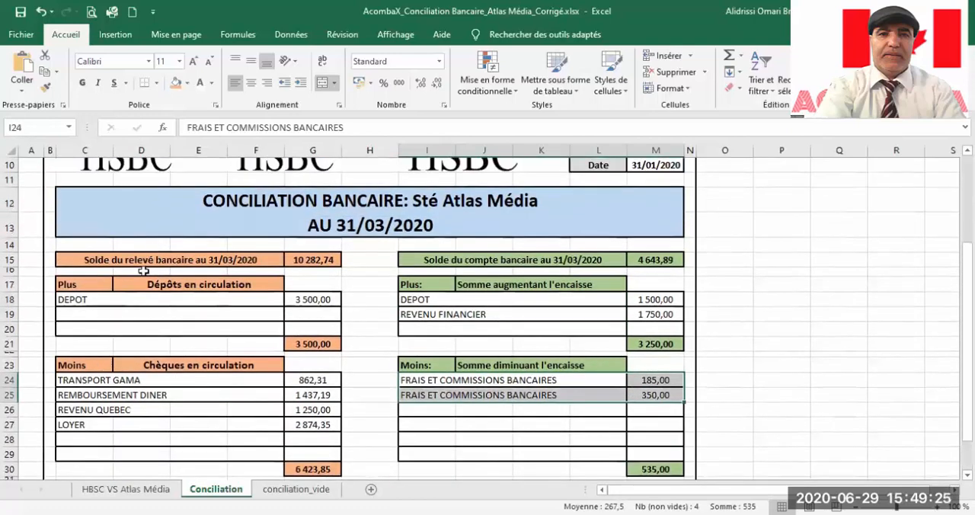
Step: Review the bank statement side of the Conciliation sheet, examining the outstanding deposit and each outstanding cheque
left_click_drag(118, 260, 301, 467)
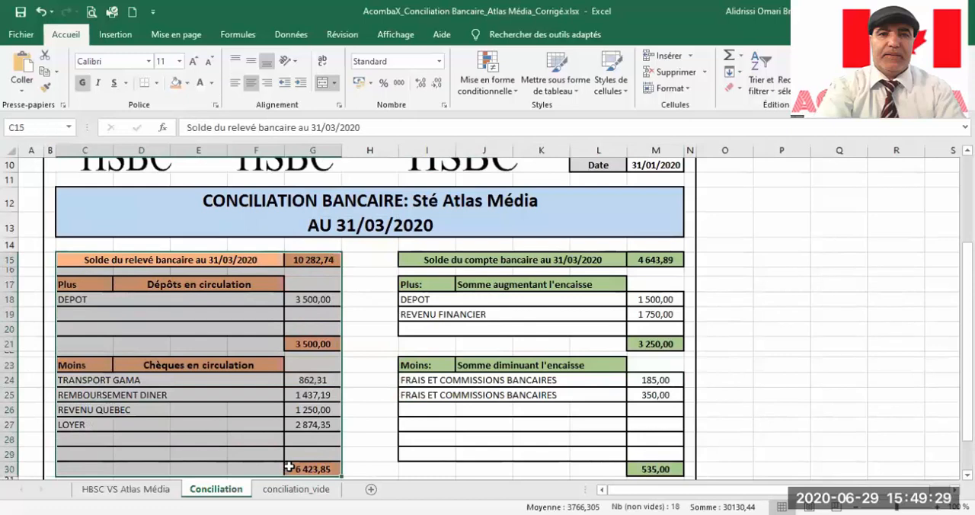
left_click_drag(77, 303, 310, 301)
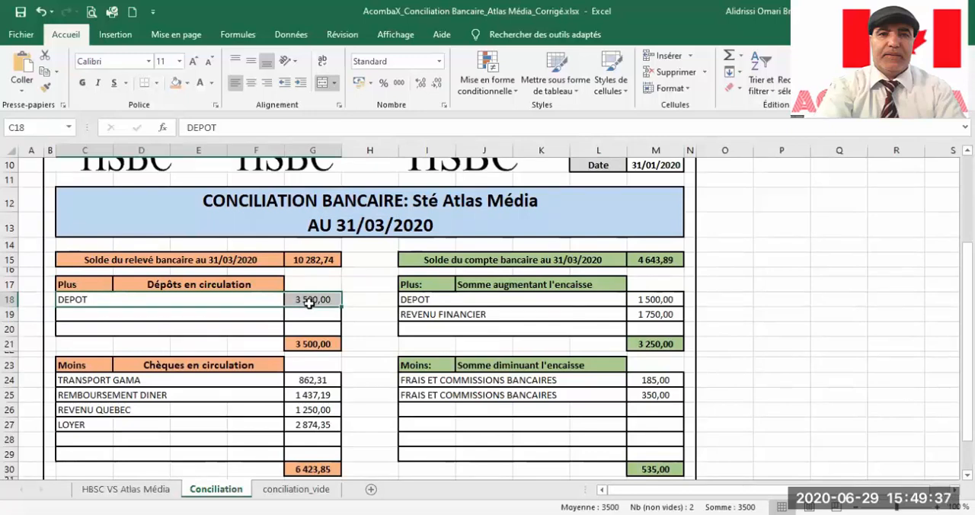
left_click(120, 383)
left_click_drag(120, 393, 297, 429)
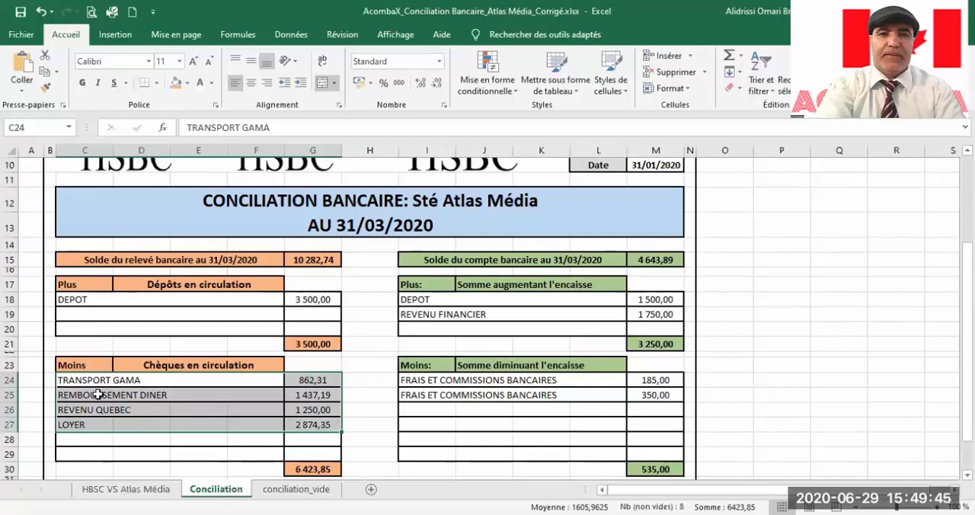
left_click(87, 397)
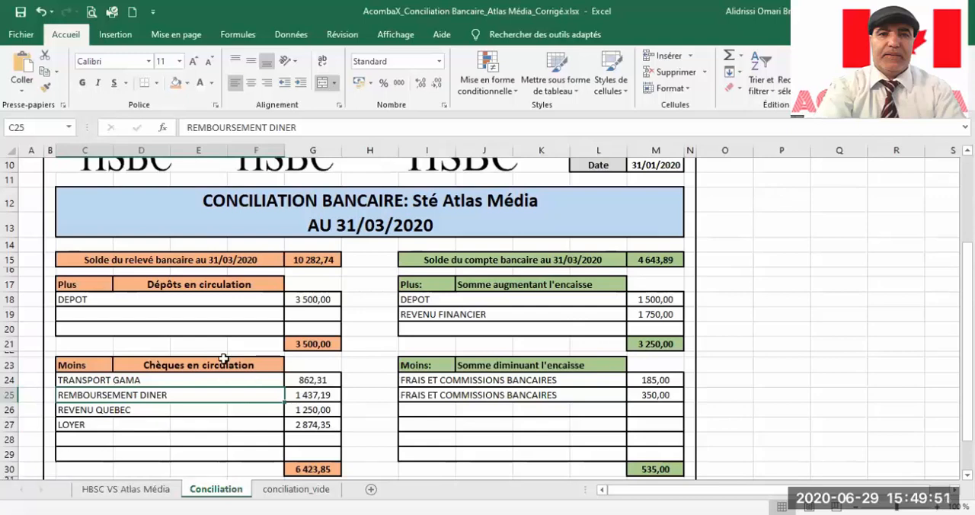
left_click(82, 409)
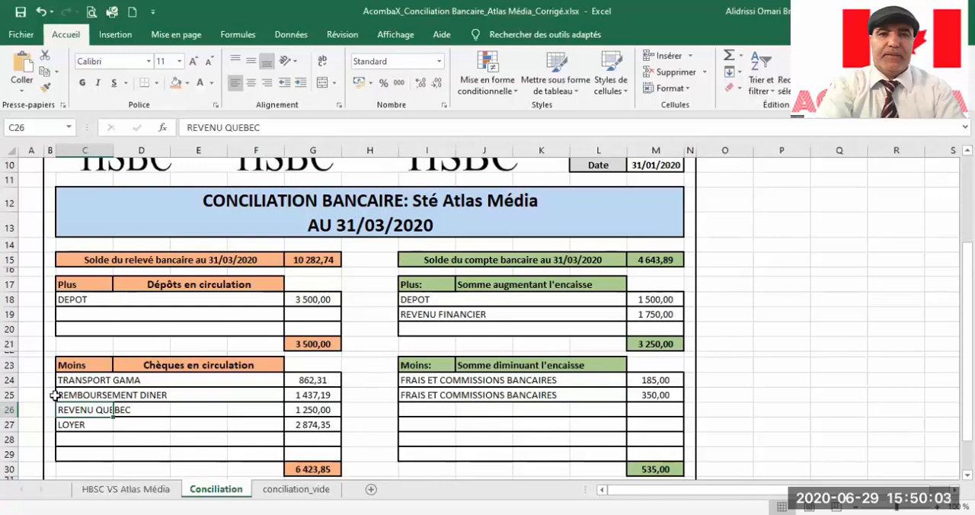
left_click(69, 428)
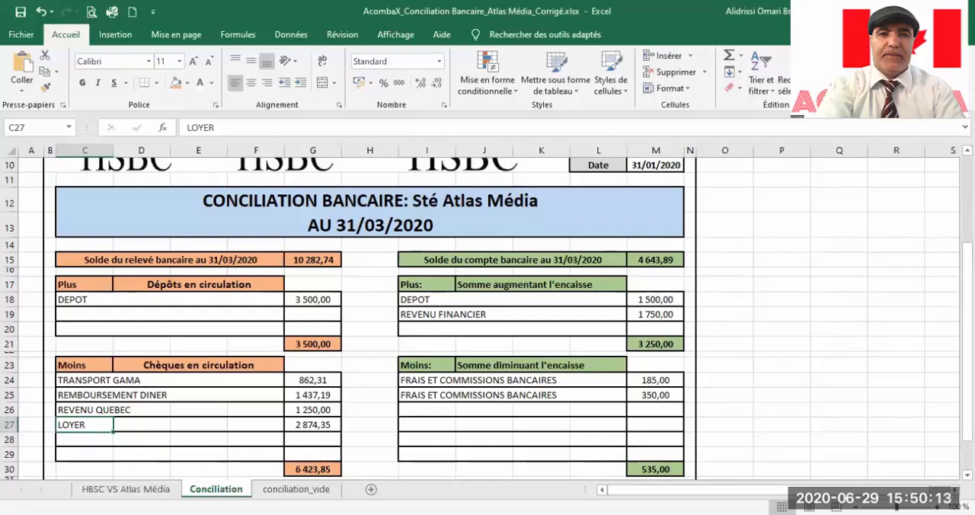
Step: Switch to Acomba X and open the list of accounting transactions
key("alt+Tab")
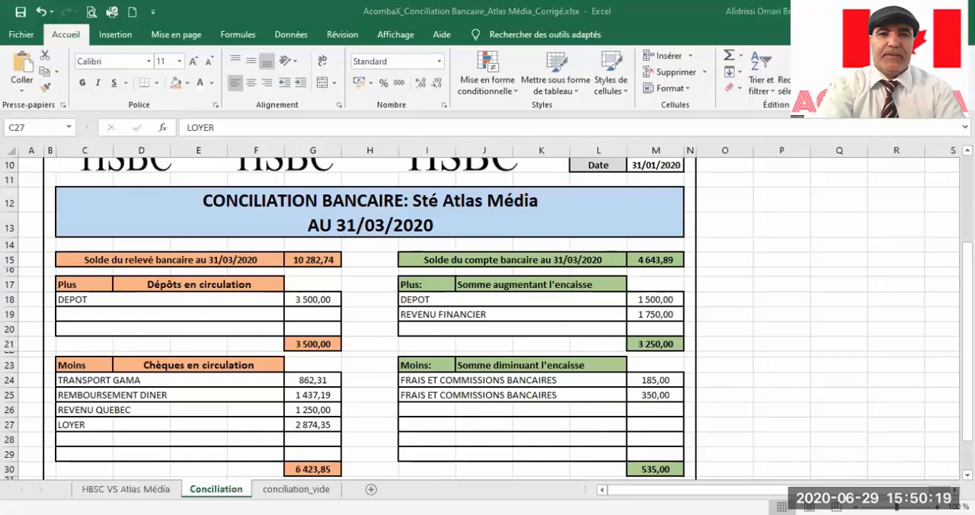
key("alt+Tab")
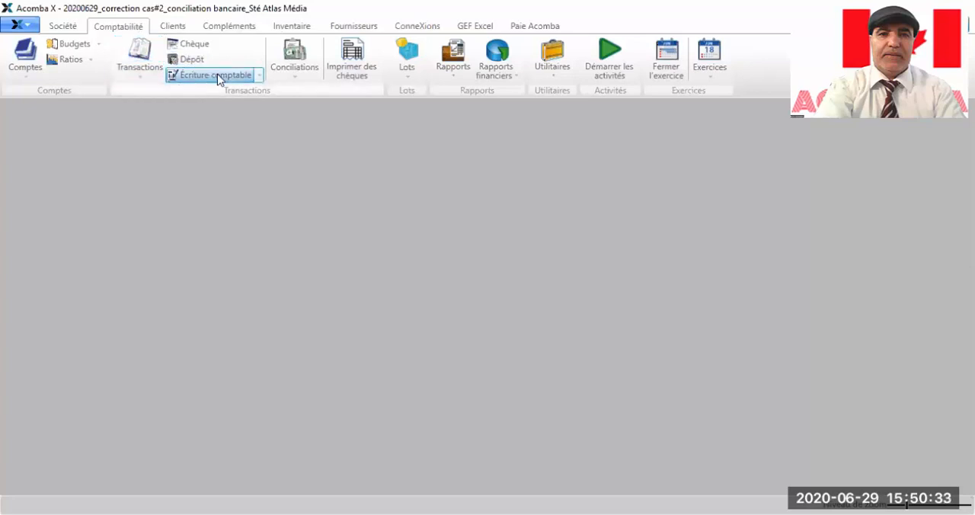
left_click(139, 81)
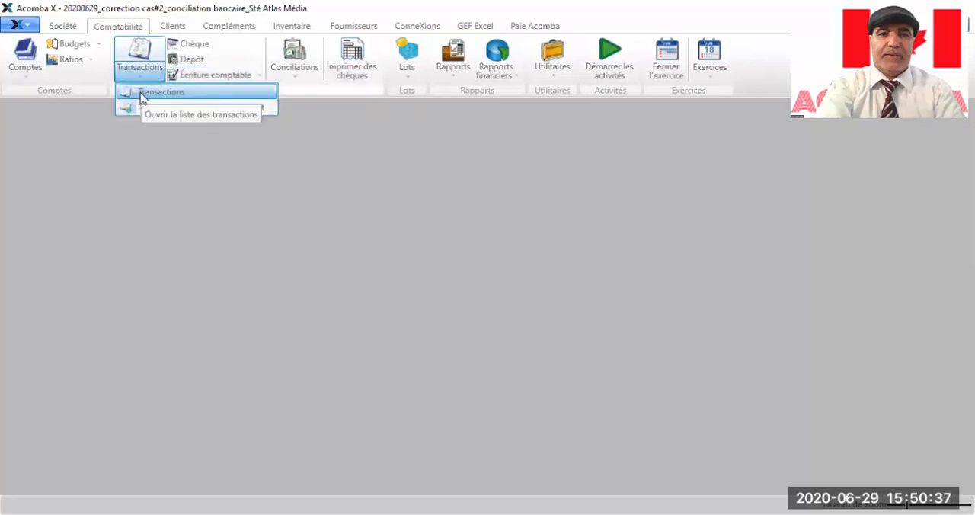
left_click(141, 93)
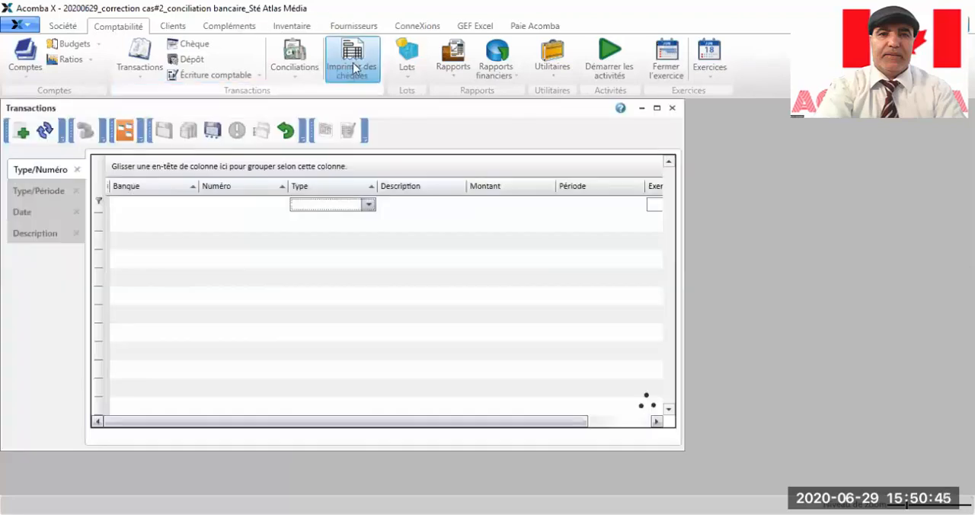
Step: Close the transactions list and start a new bank reconciliation for account 1001 HSBC_CAD
left_click(670, 111)
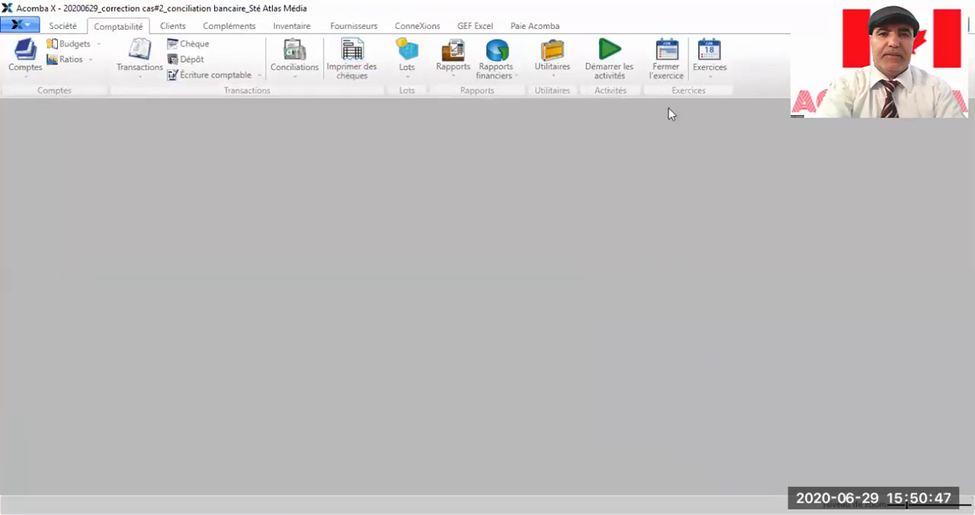
left_click(290, 79)
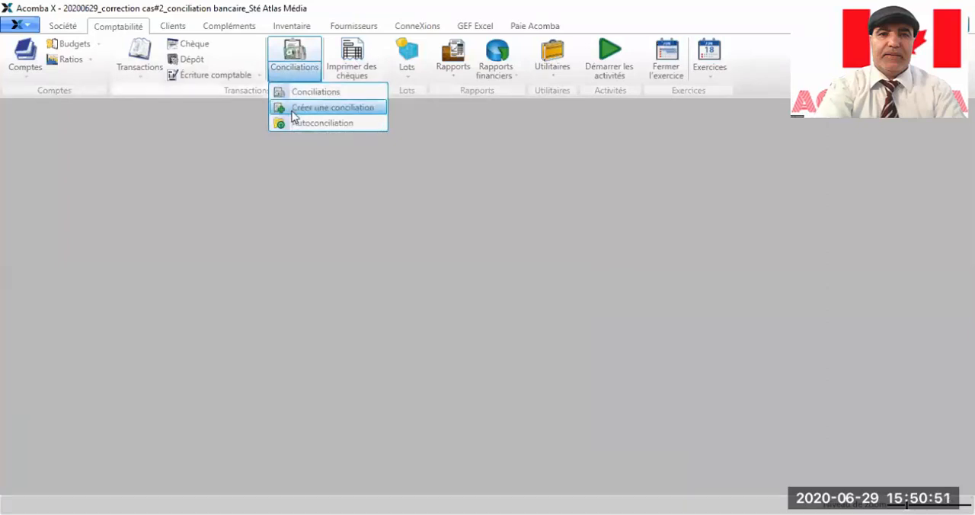
left_click(292, 111)
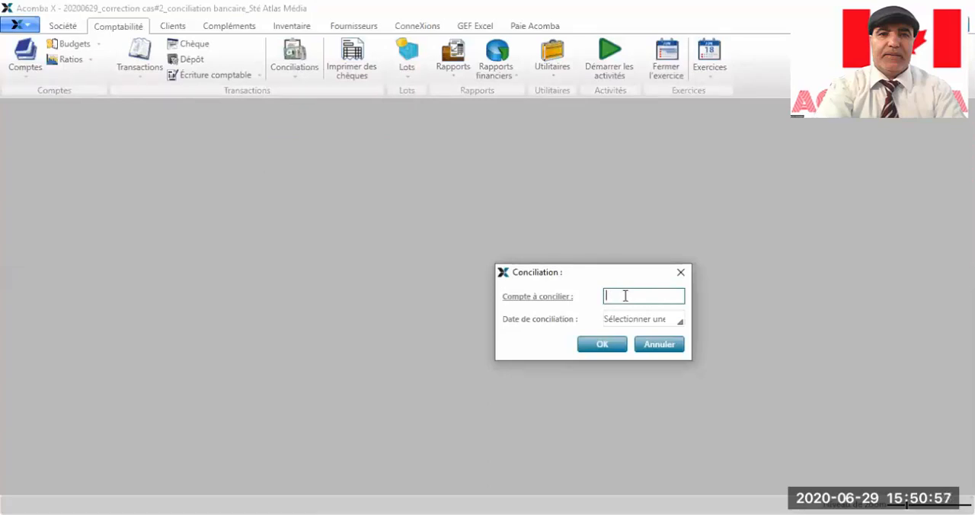
double_click(625, 296)
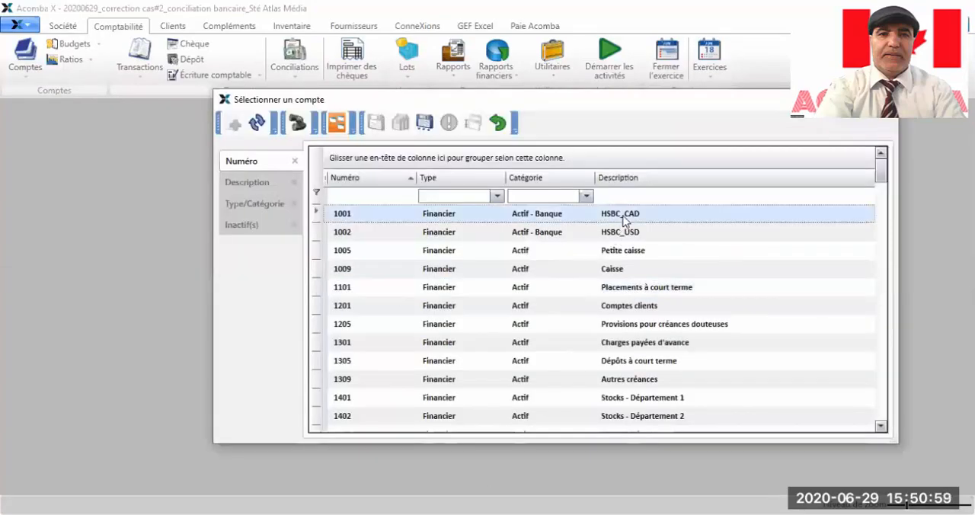
double_click(625, 221)
Step: Set the reconciliation date to 2020-03-31, open the reconciliation and maximize its window
left_click(626, 320)
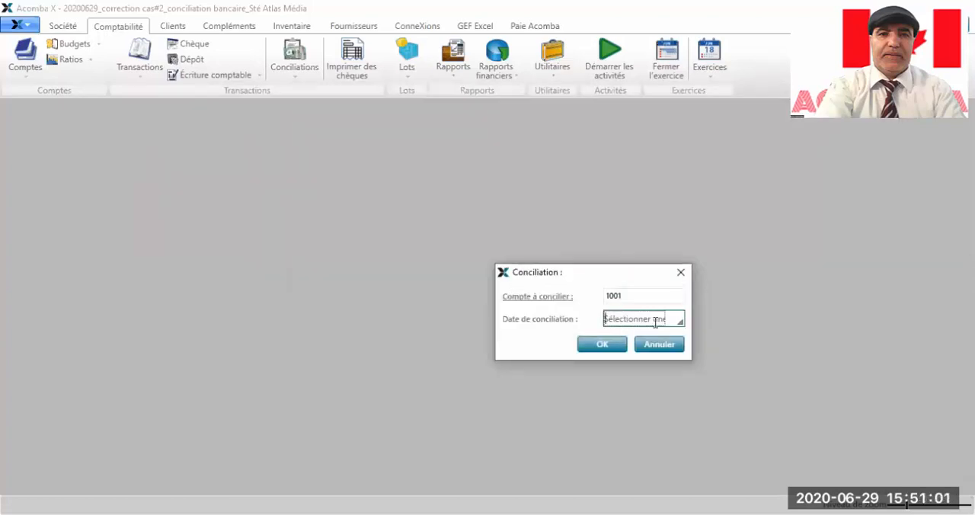
left_click(678, 320)
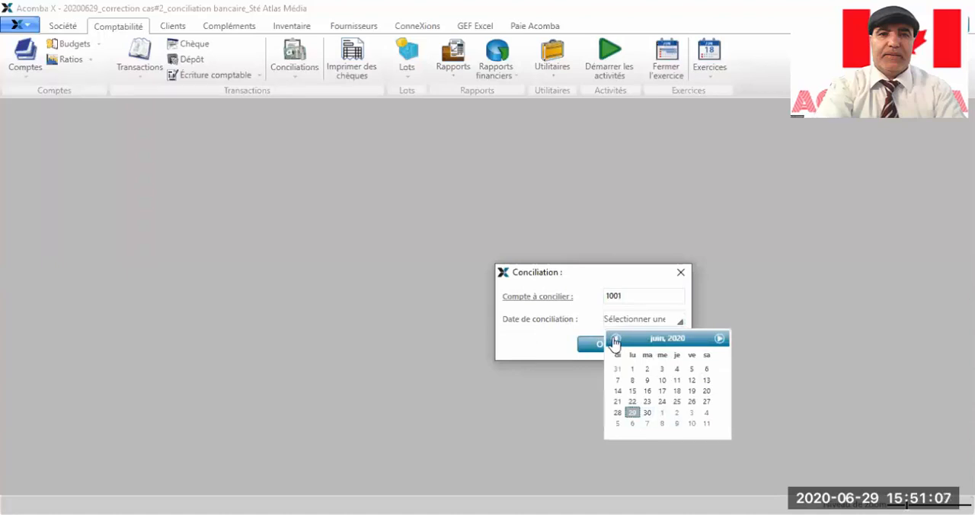
left_click(616, 339)
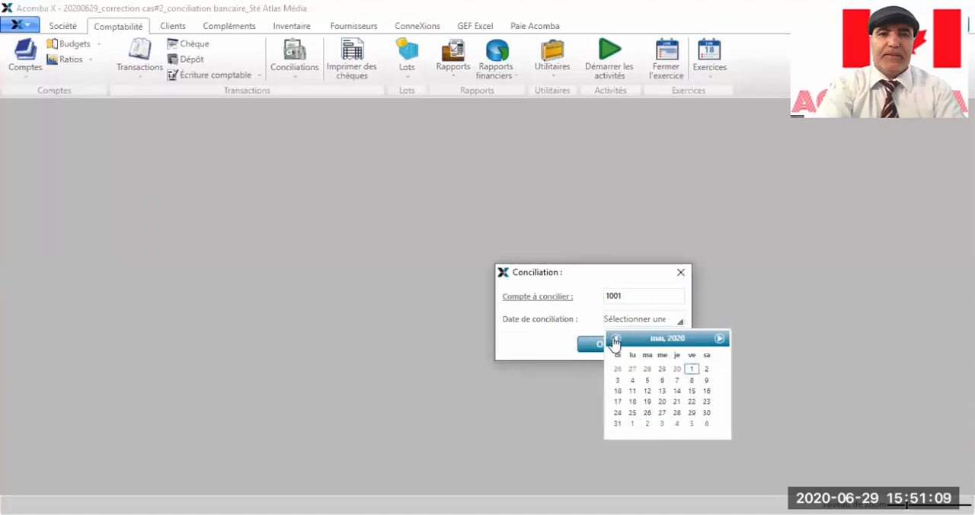
left_click(616, 339)
left_click(615, 339)
left_click(646, 423)
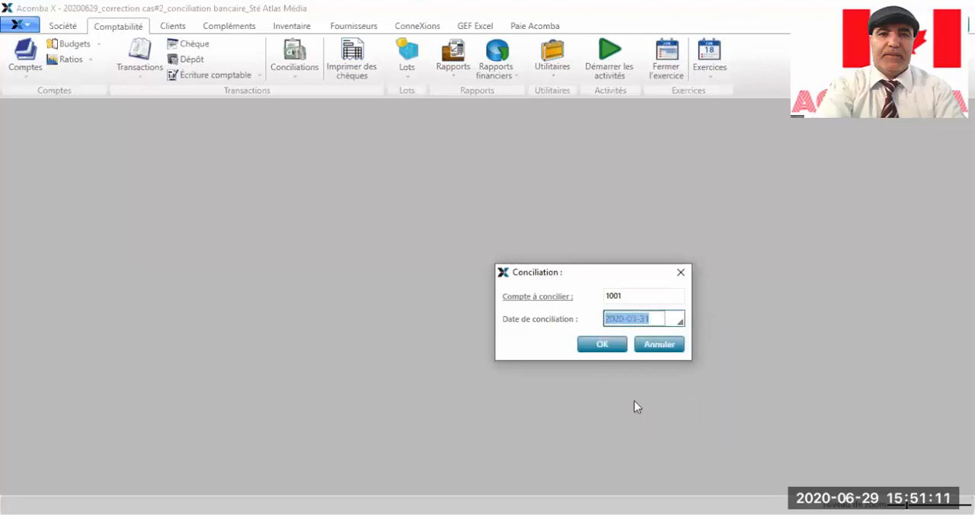
left_click(621, 347)
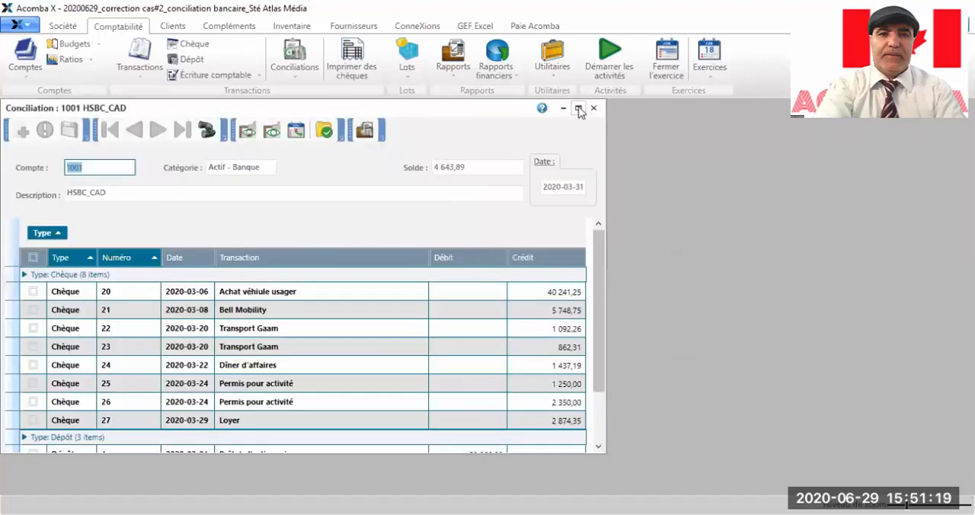
left_click(579, 108)
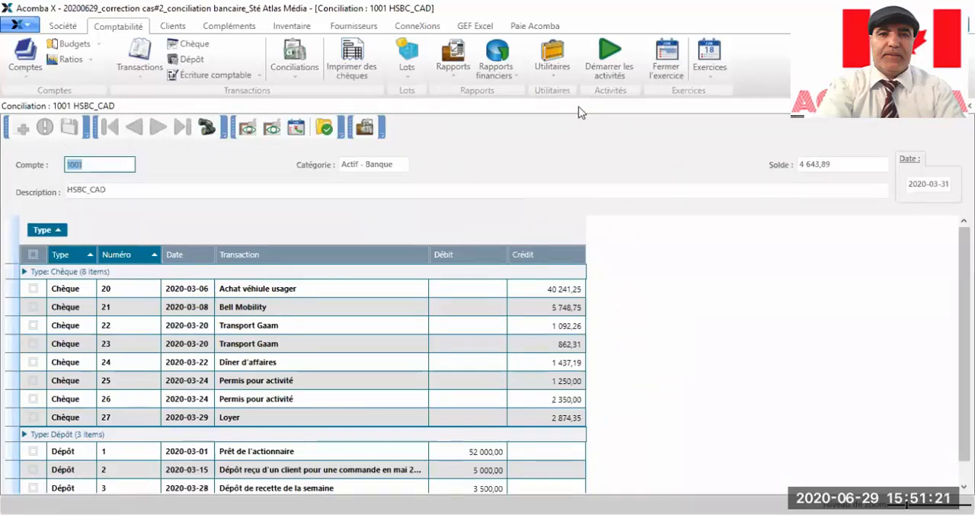
Step: Mark deposits 1 and 2 and cheques 20, 21, 22 and 26 as reconciled in the HSBC_CAD reconciliation
left_click(843, 164)
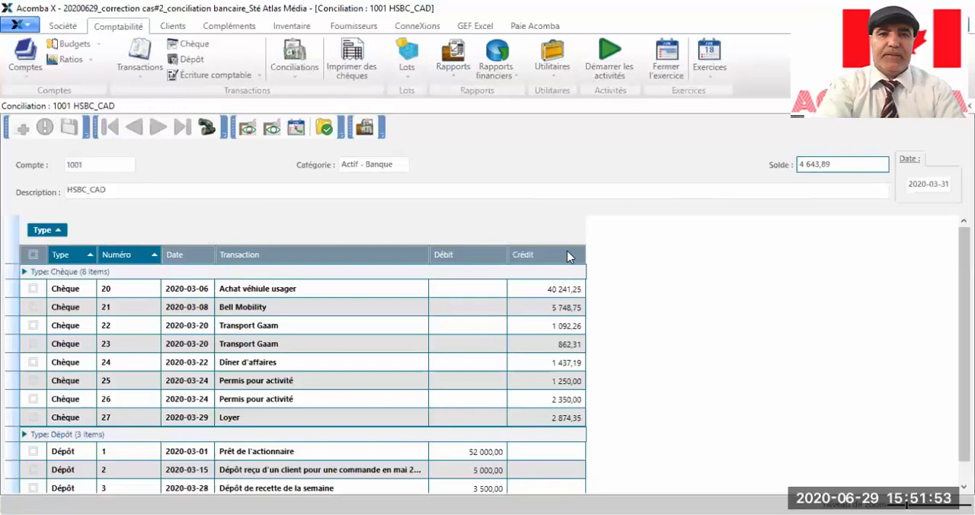
scroll(187, 339, "down", 1)
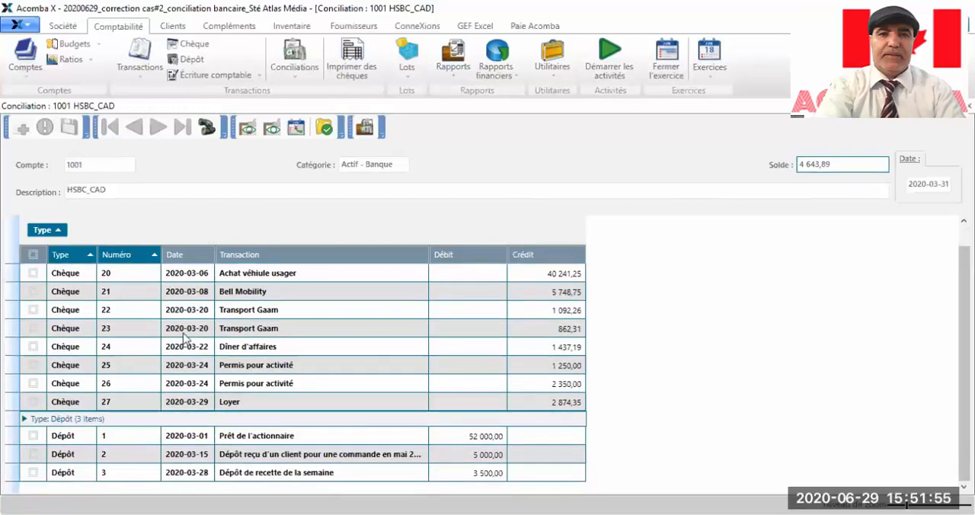
left_click(32, 439)
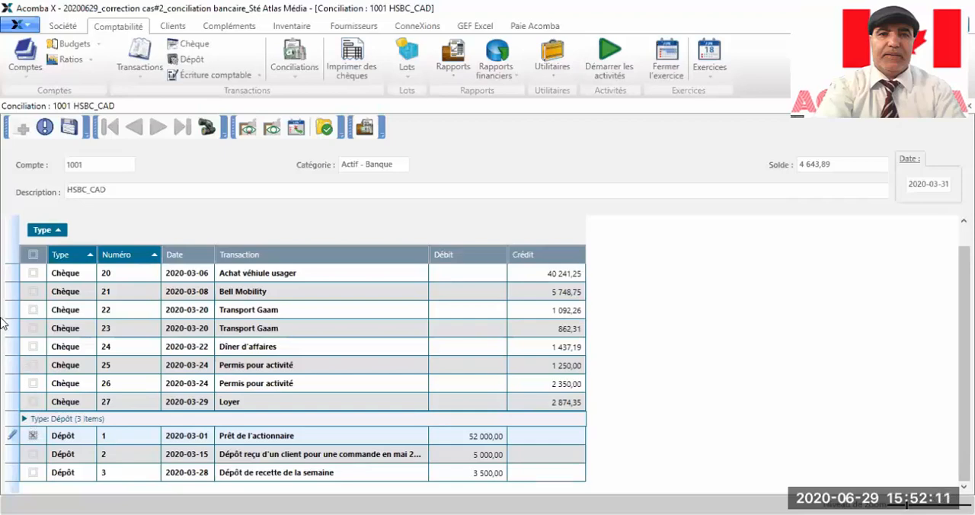
left_click(33, 274)
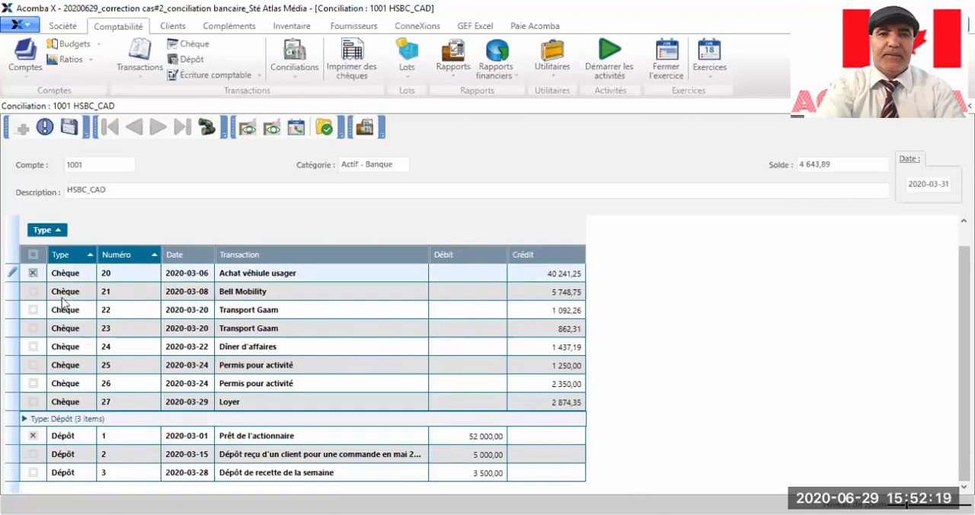
left_click(34, 293)
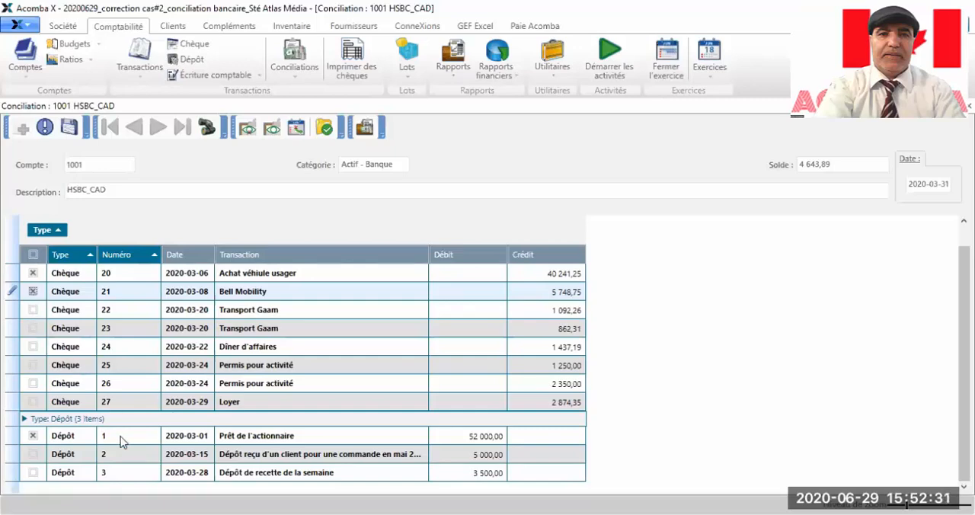
left_click(33, 454)
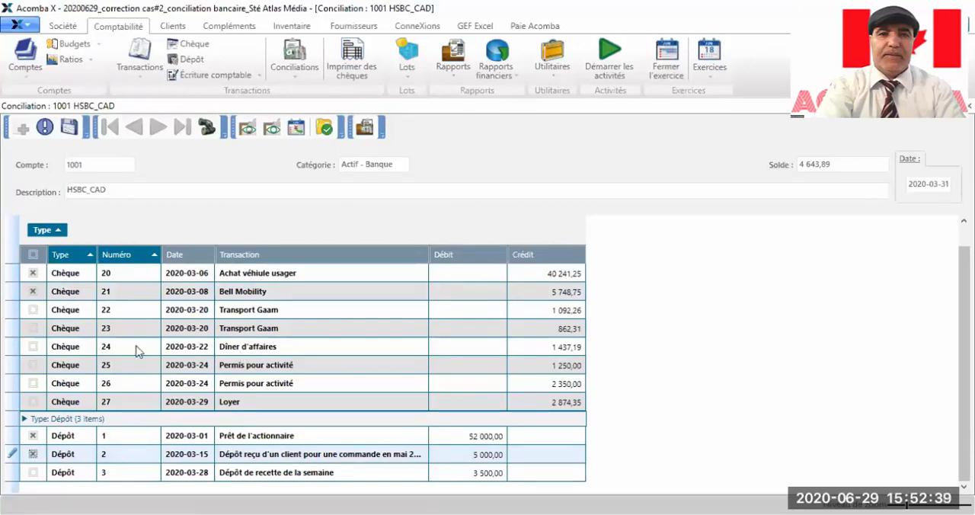
left_click(33, 310)
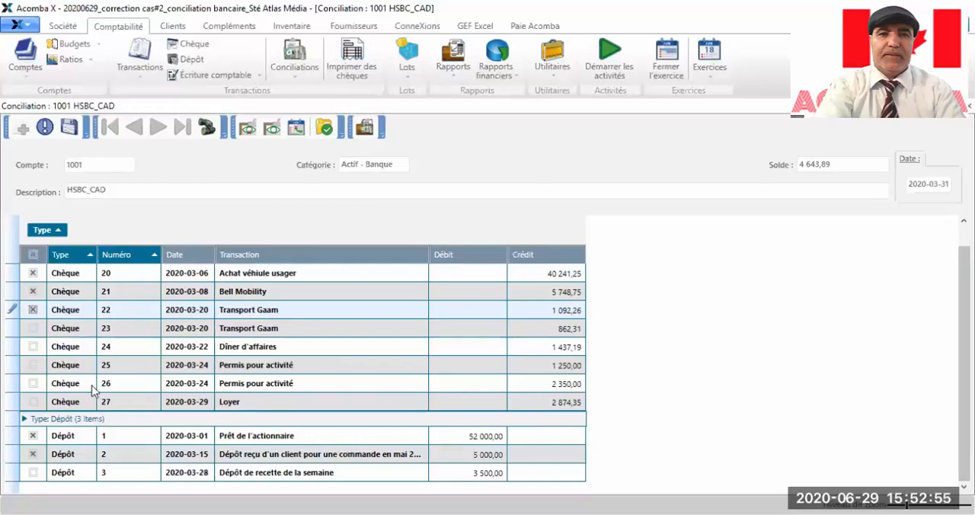
left_click(33, 384)
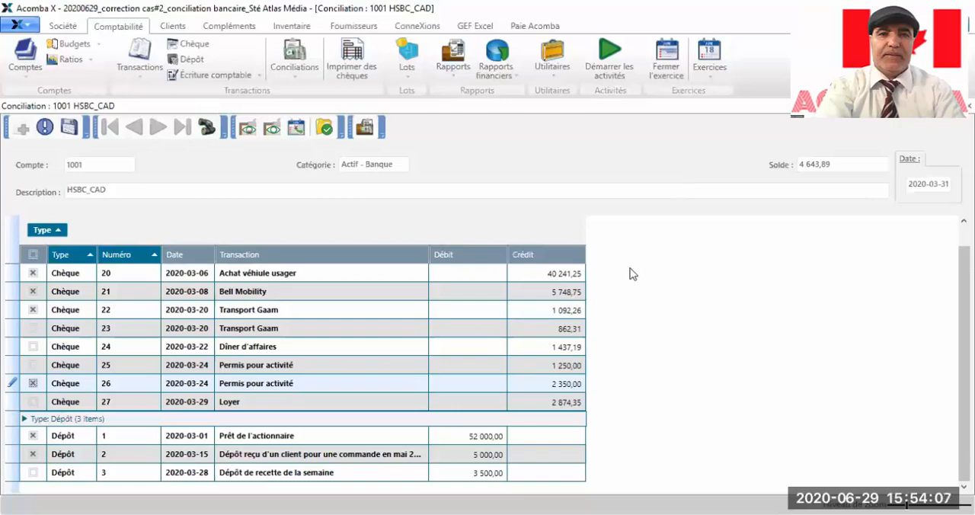
mouse_move(965, 343)
left_mouse_down()
mouse_move(965, 326)
mouse_move(965, 343)
left_mouse_up()
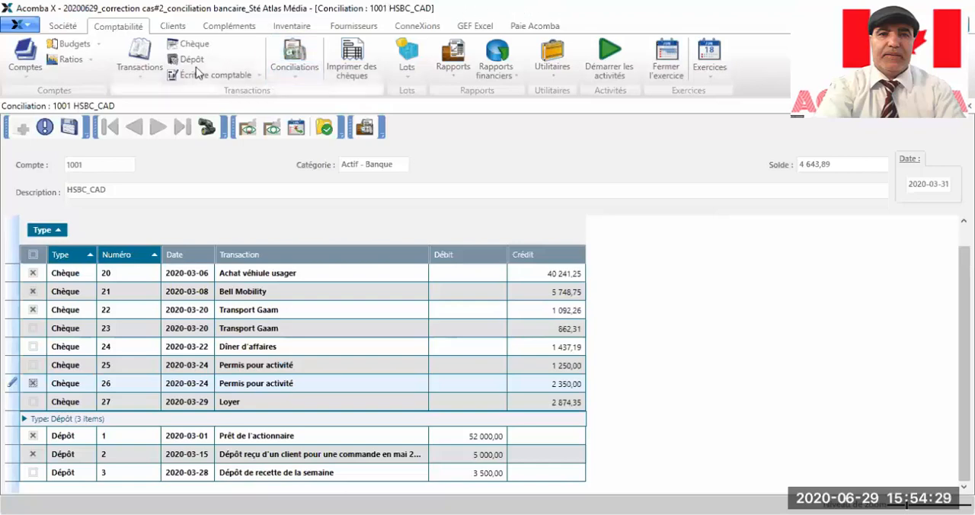
left_click(141, 76)
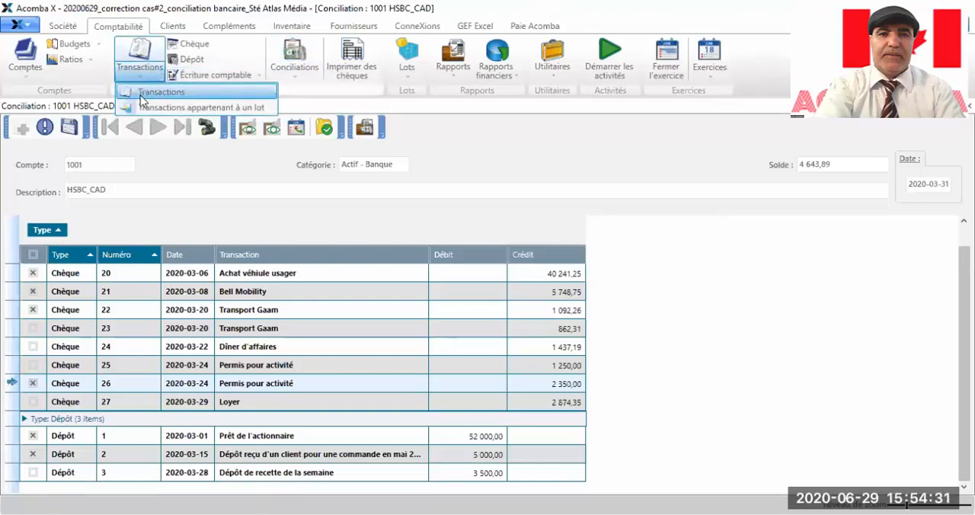
left_click(149, 92)
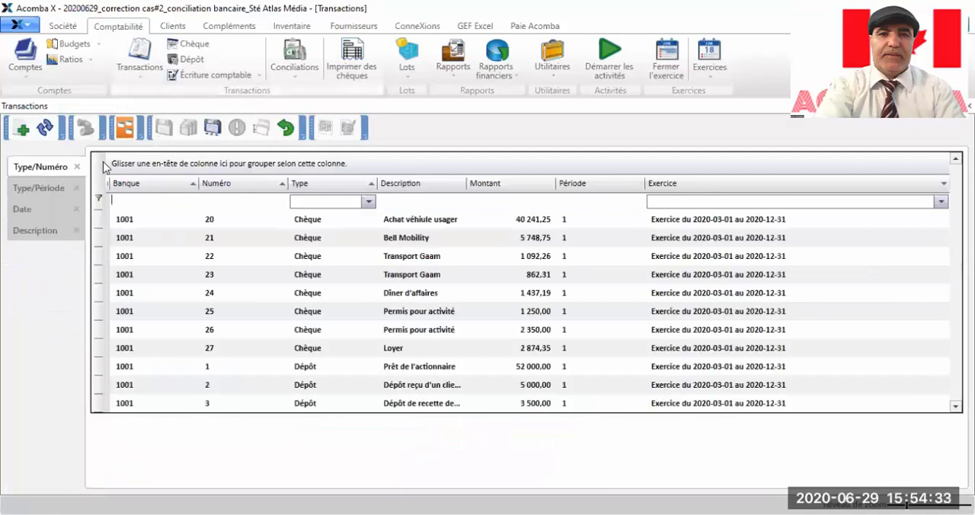
left_click(22, 131)
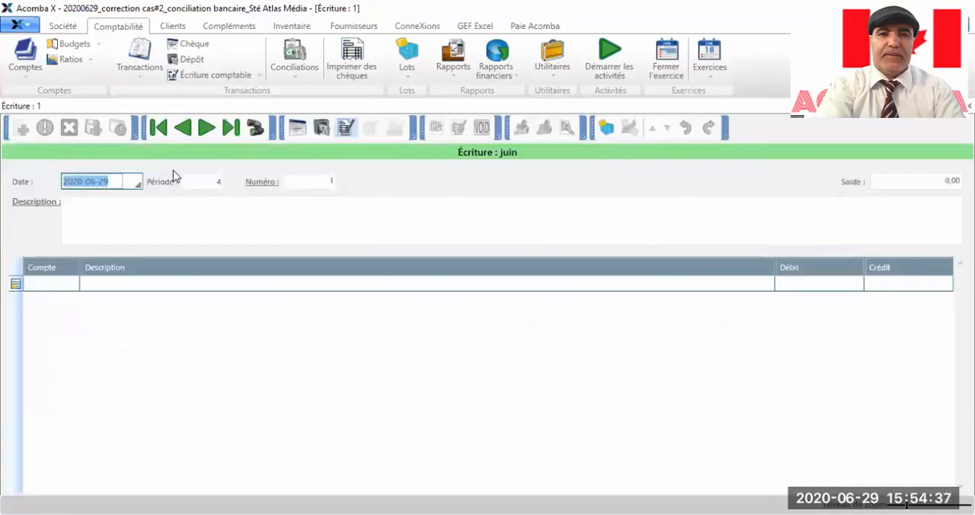
left_click(137, 184)
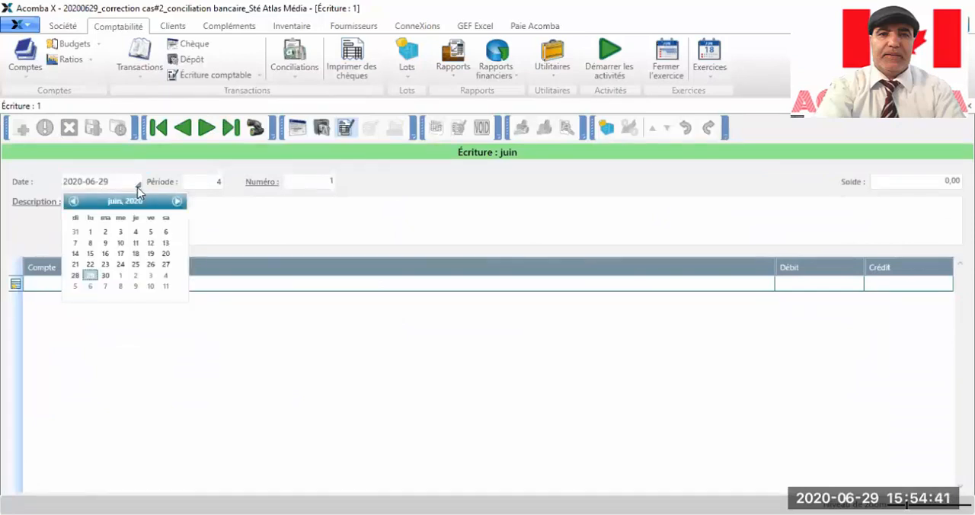
left_click(722, 427)
Step: Switch to the Excel workbook and trace the deposit increasing the ledger balance on the Conciliation sheet to its credit on the bank statement
key("alt+Tab")
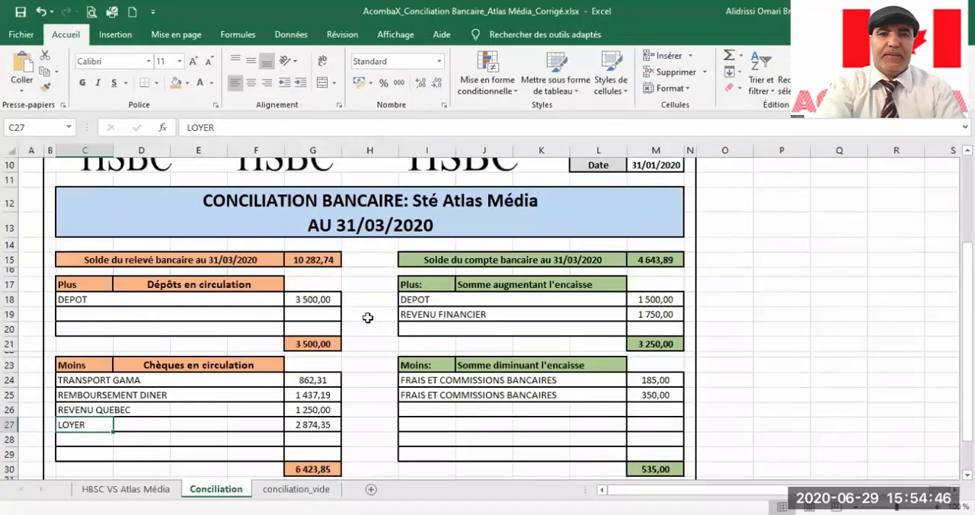
left_click(646, 301)
left_click(414, 304)
left_click(651, 302)
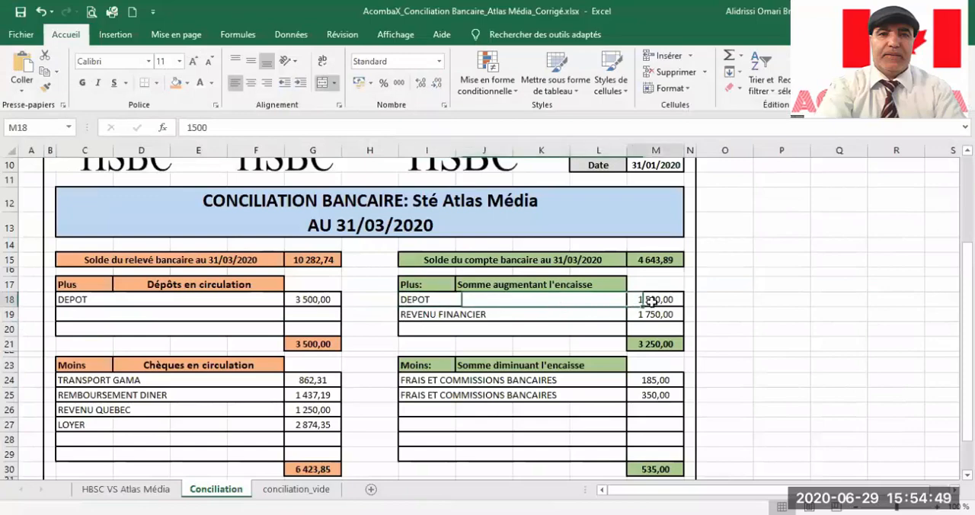
left_click(125, 489)
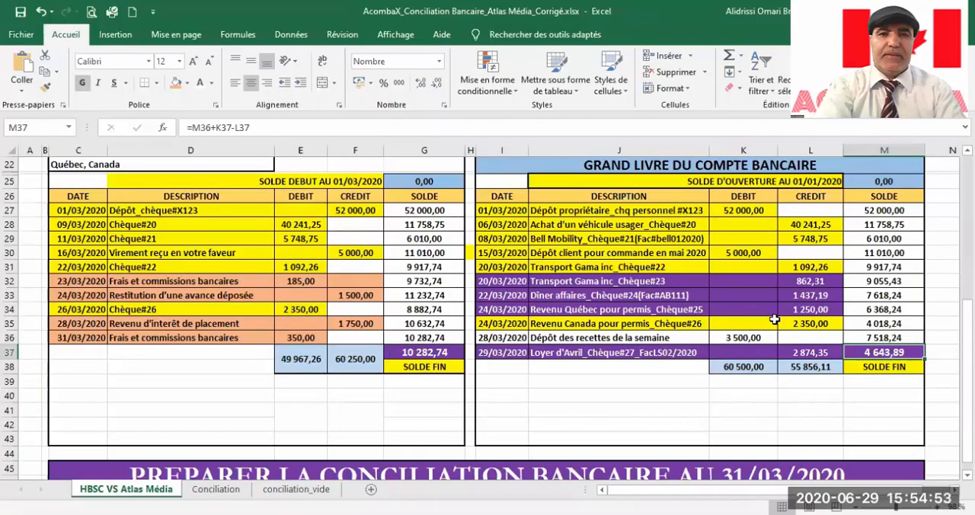
left_click(338, 295)
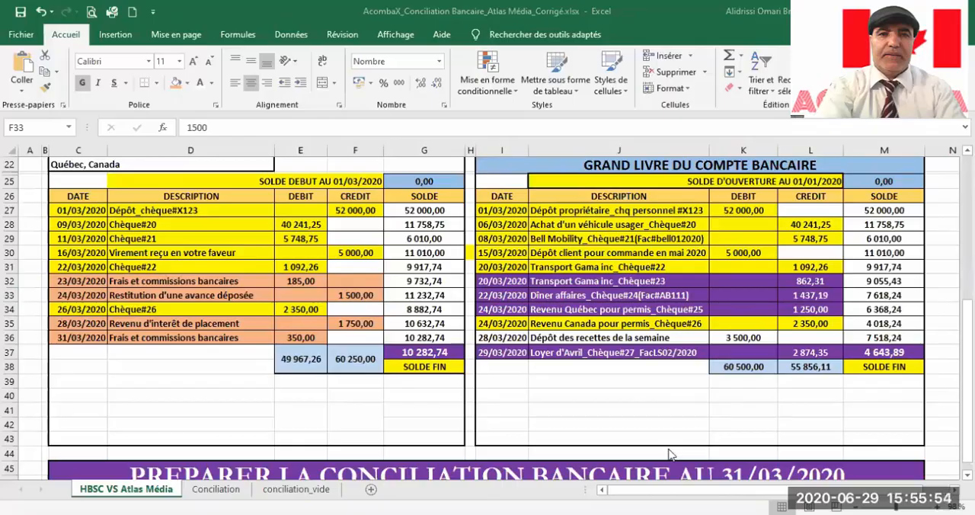
Step: Return to Acomba X and close the blank accounting entry and the transactions list
key("alt+Tab")
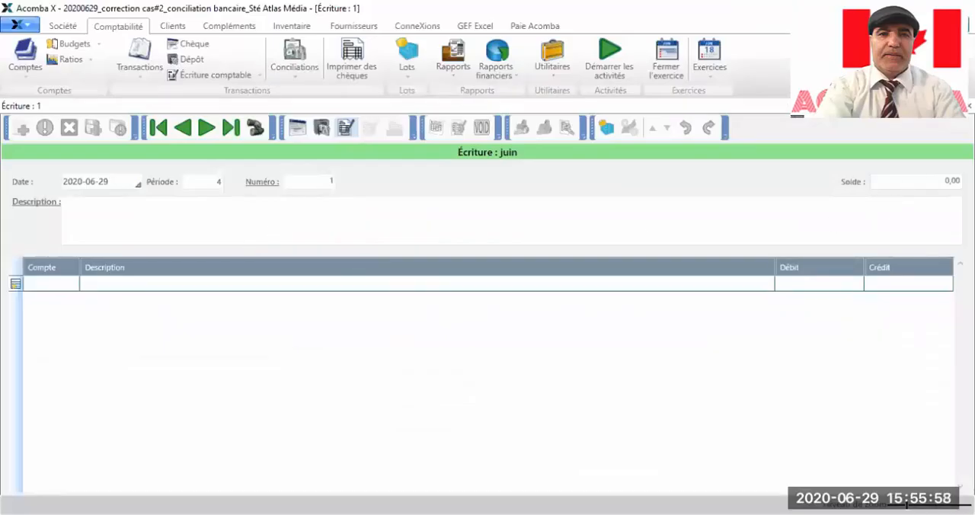
left_click(952, 106)
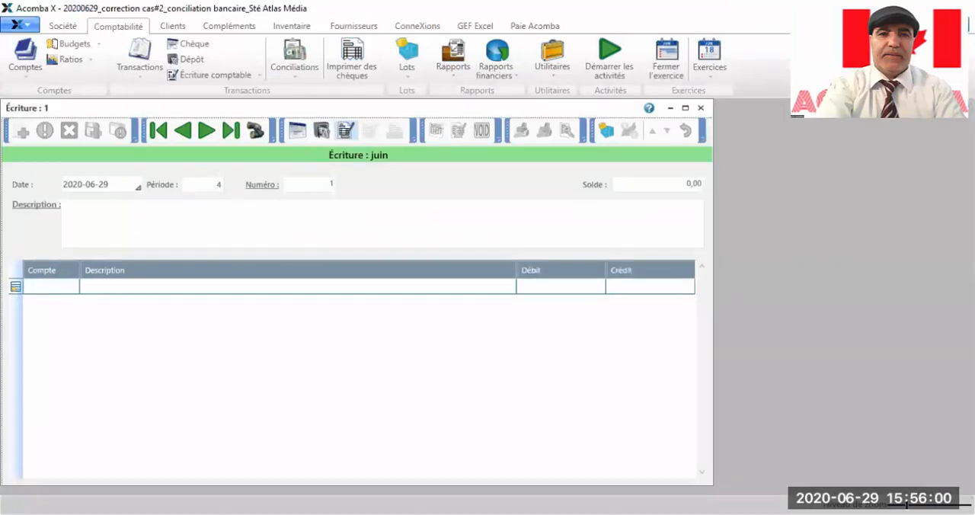
left_click_drag(581, 110, 531, 169)
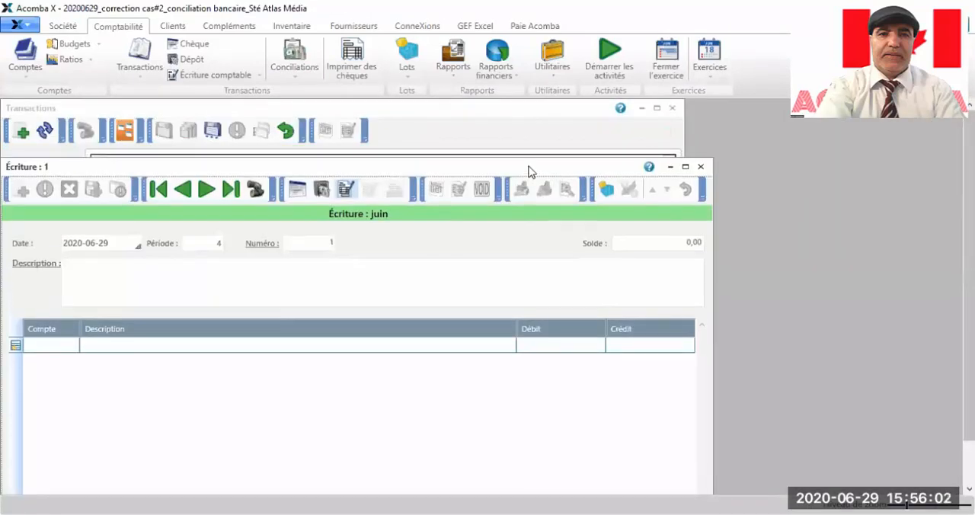
left_click(701, 167)
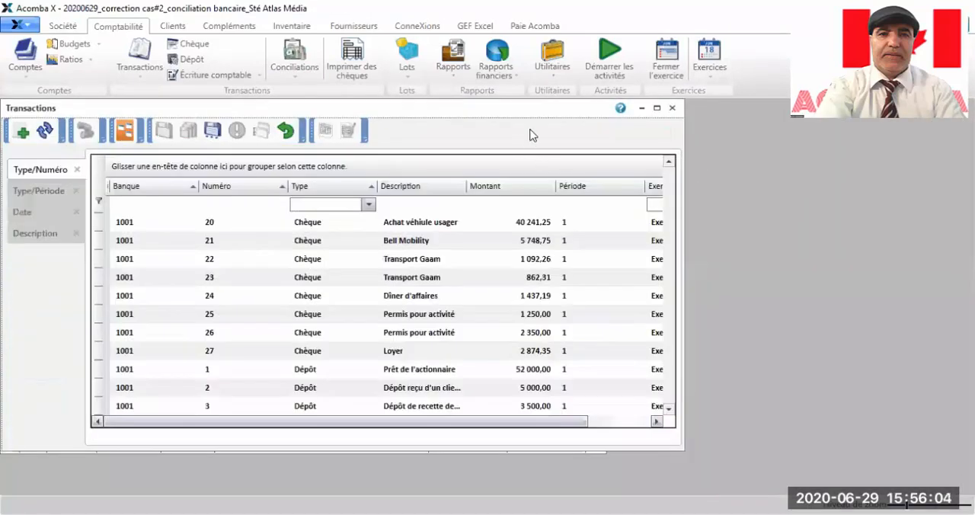
left_click(672, 107)
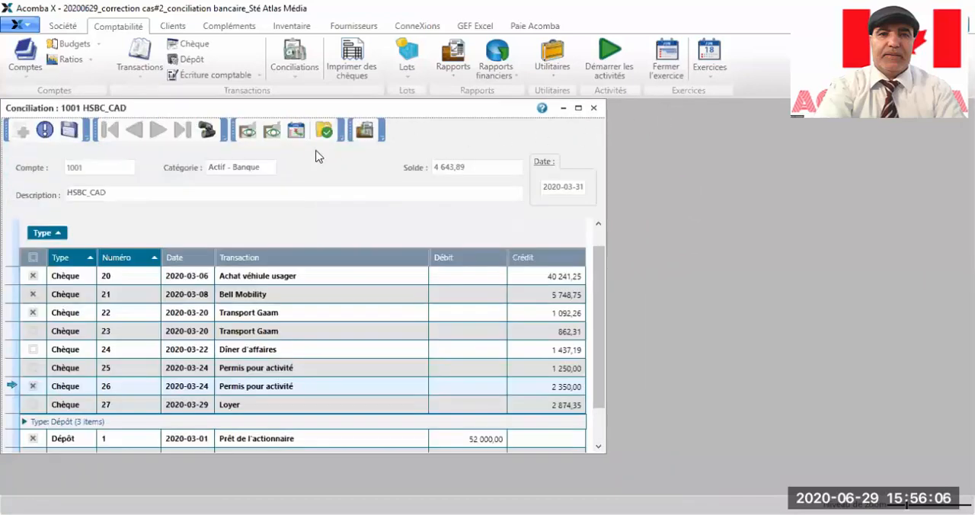
Step: Move the HSBC_CAD reconciliation window aside and save the reconciliation
left_click_drag(380, 106, 584, 107)
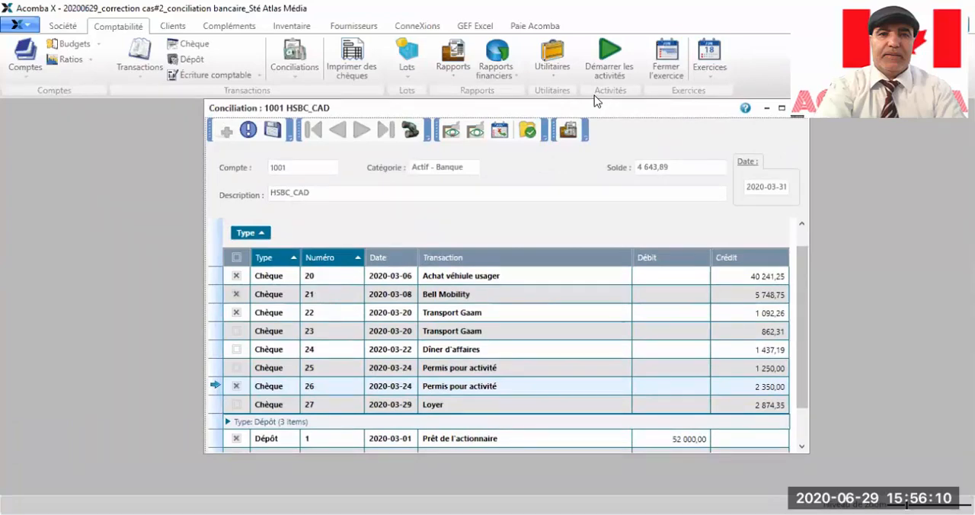
left_click(272, 131)
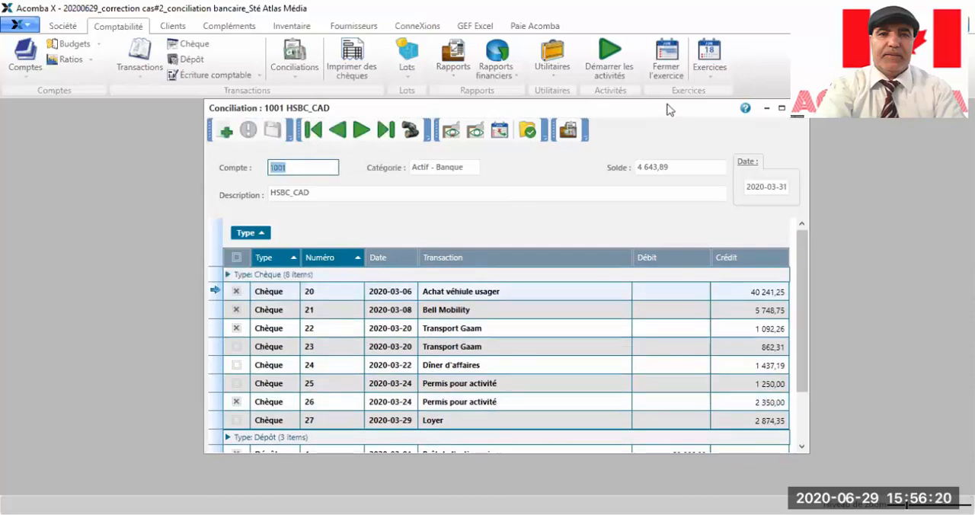
Step: Create a new deposit transaction for HSBC_CAD and set its date to 2020-03-24
left_click(150, 73)
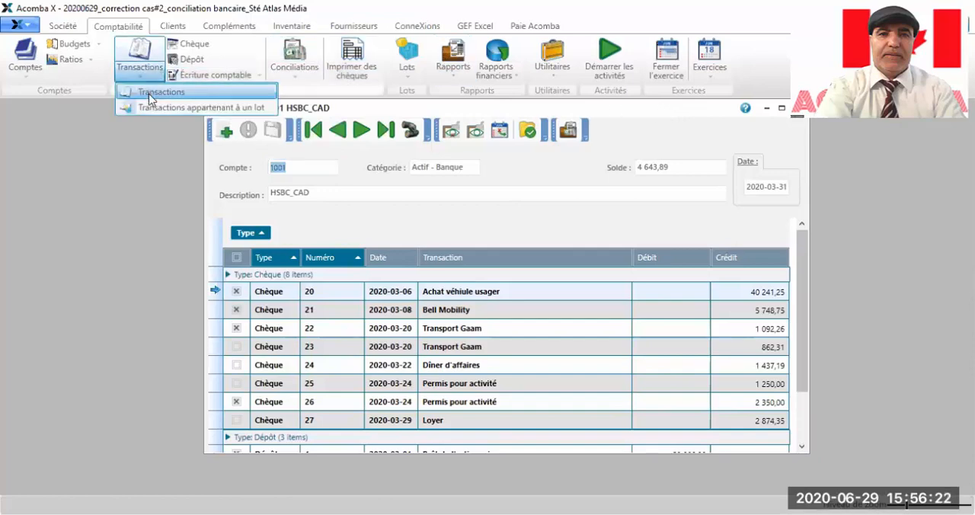
left_click(152, 92)
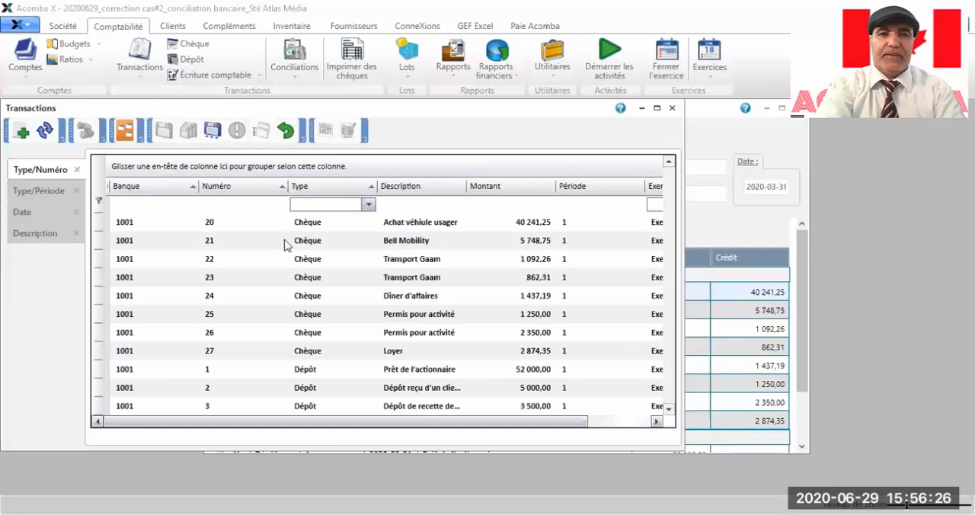
left_click(23, 132)
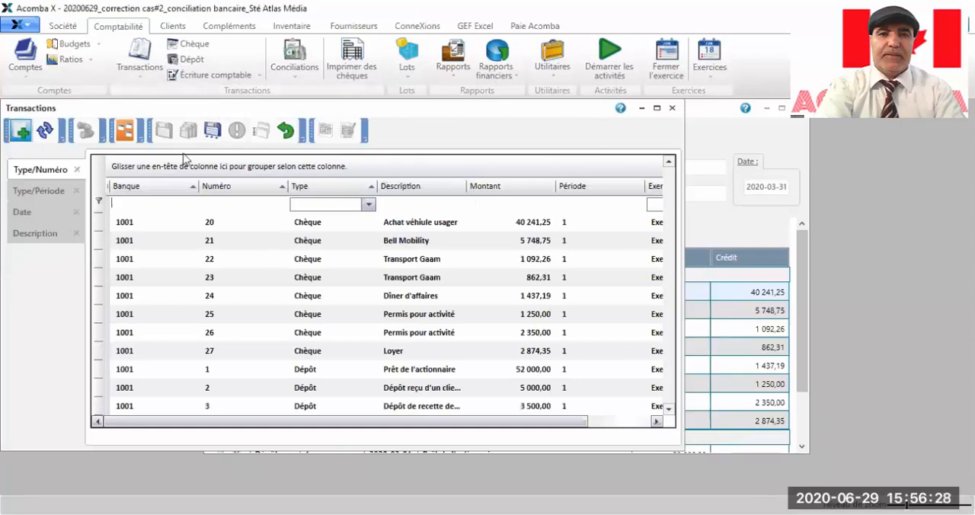
left_click(684, 166)
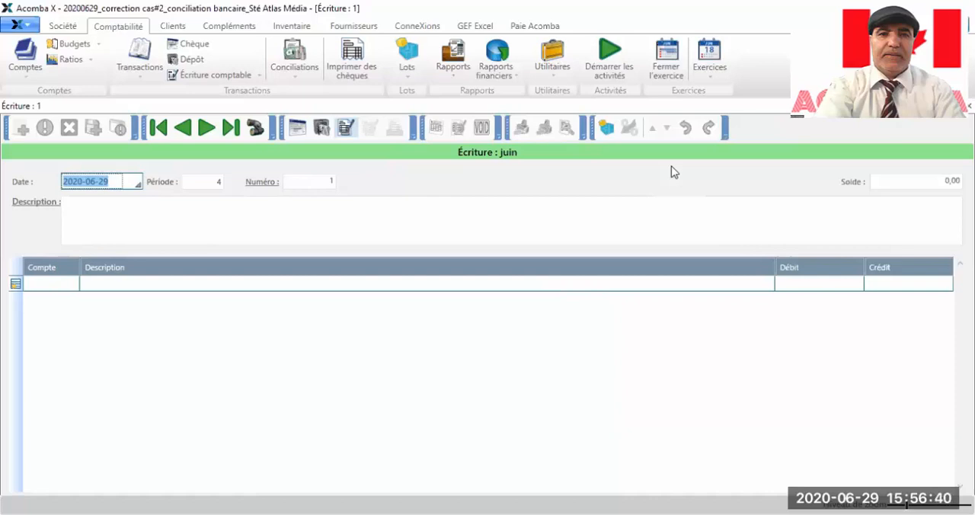
left_click(138, 183)
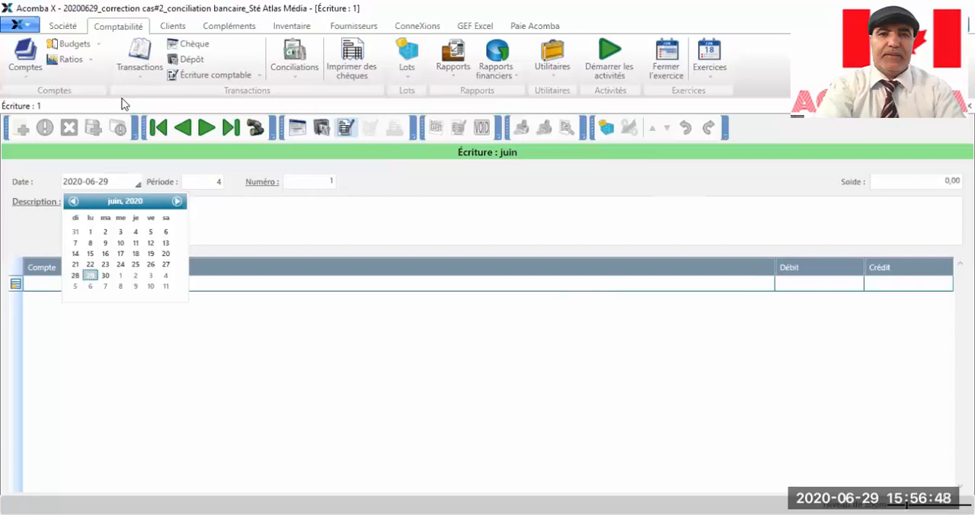
left_click(183, 63)
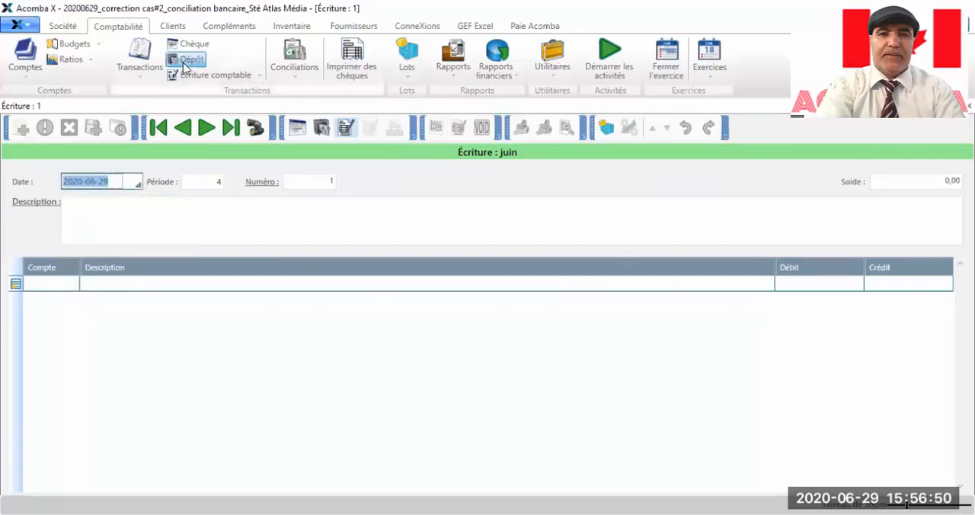
left_click(182, 65)
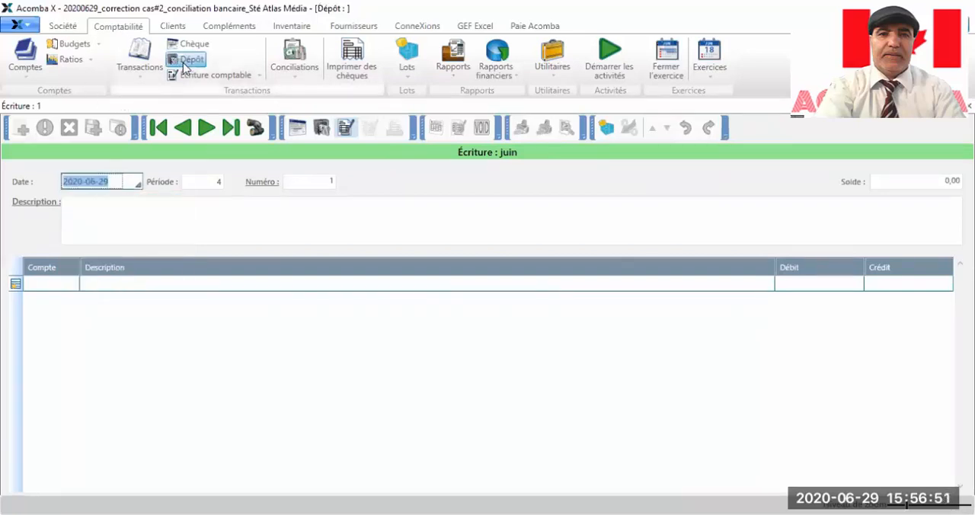
left_click(110, 181)
type("2020-")
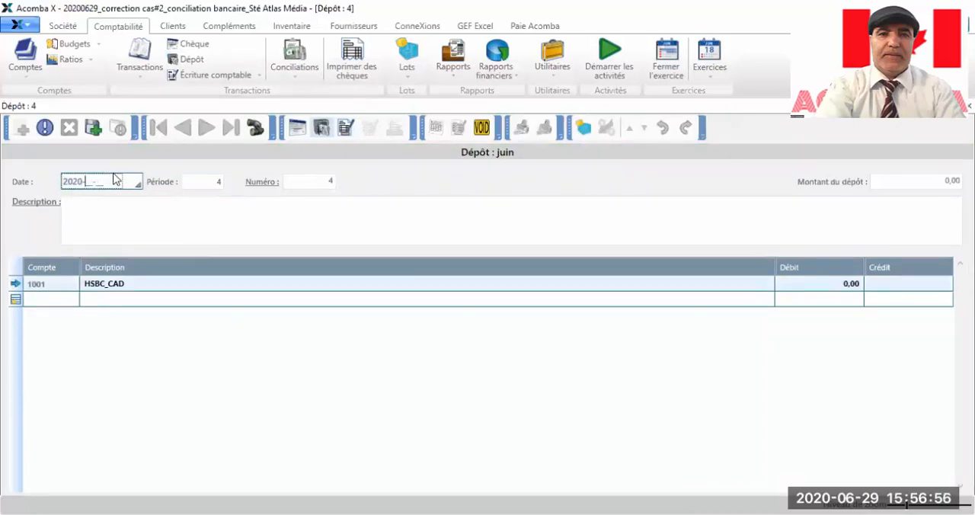
type("03-24")
Step: Enter "Restitution d'une avance déposée" as the description of the 2020-03-24 deposit
left_click(83, 213)
type("Re")
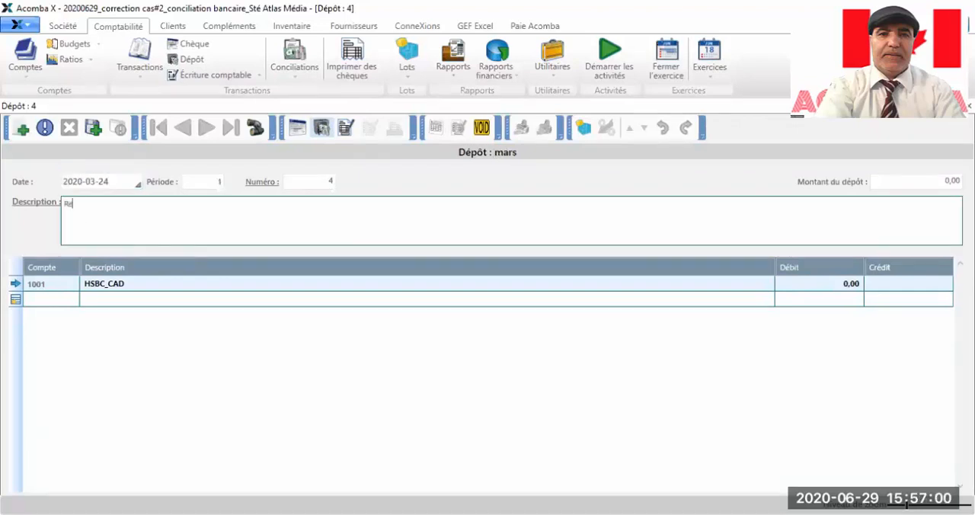
type("stitution d'un d")
type("avance d")
type("épo")
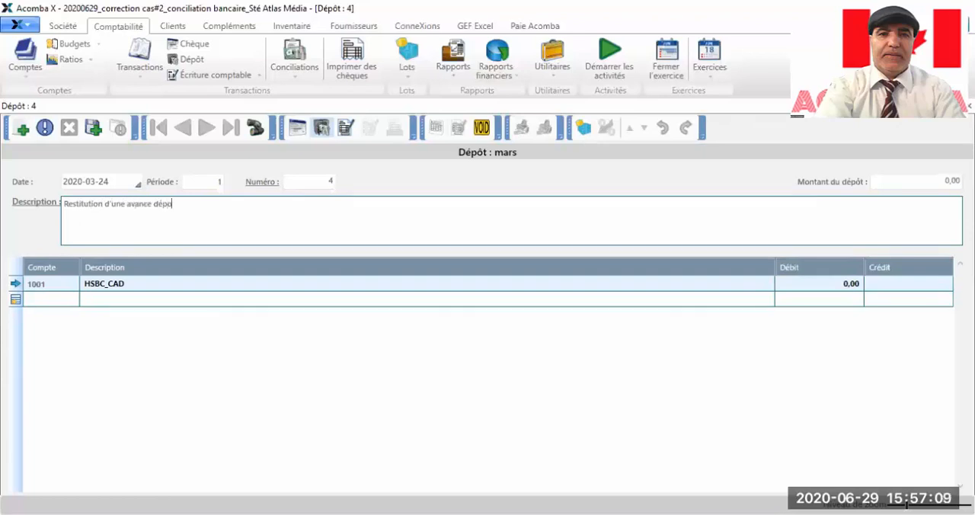
type("sée")
Step: Credit 1500 to ledger account 1305 Dépôts à court terme and save the deposit
left_click(37, 300)
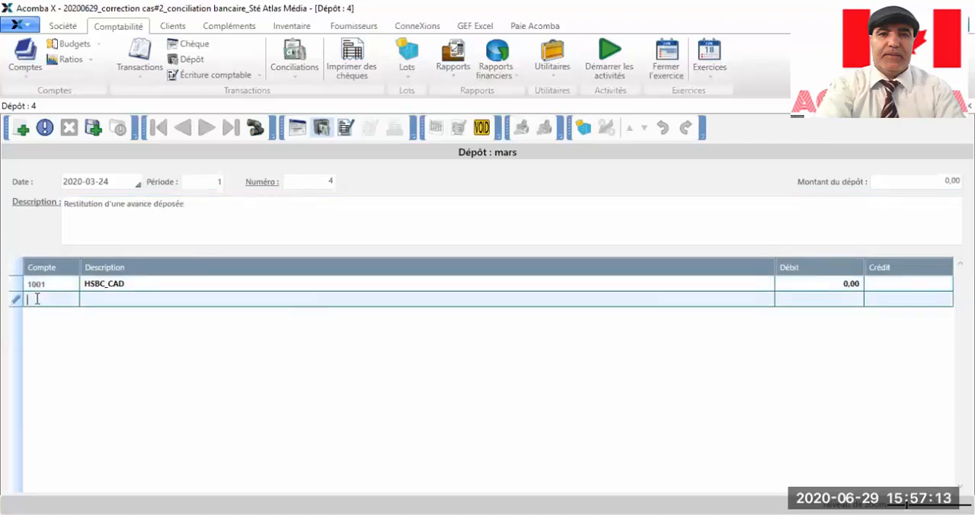
type("1305")
key("Return")
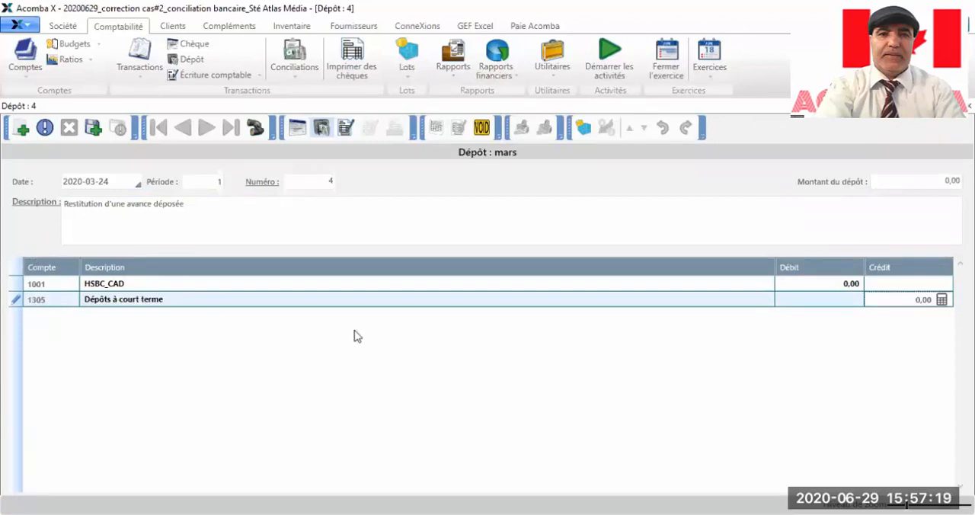
type("1500")
key("Return")
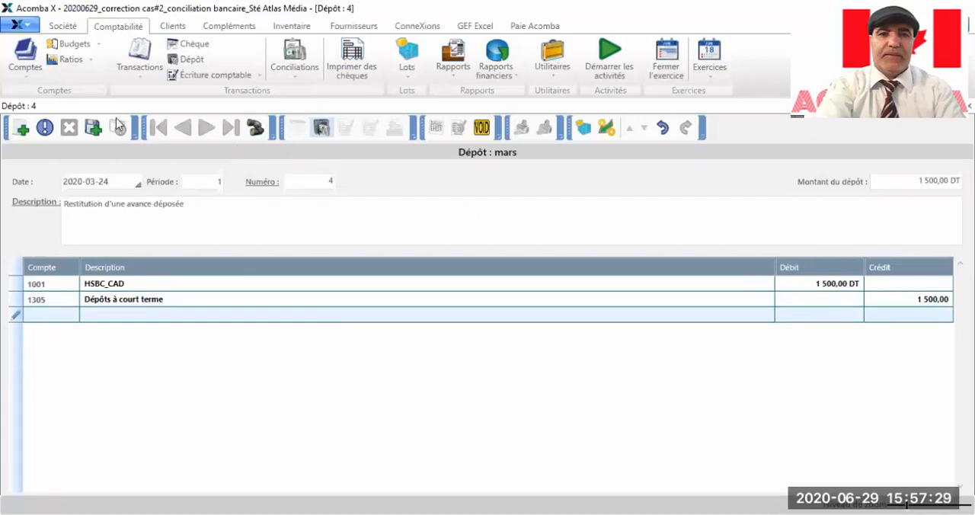
left_click(93, 130)
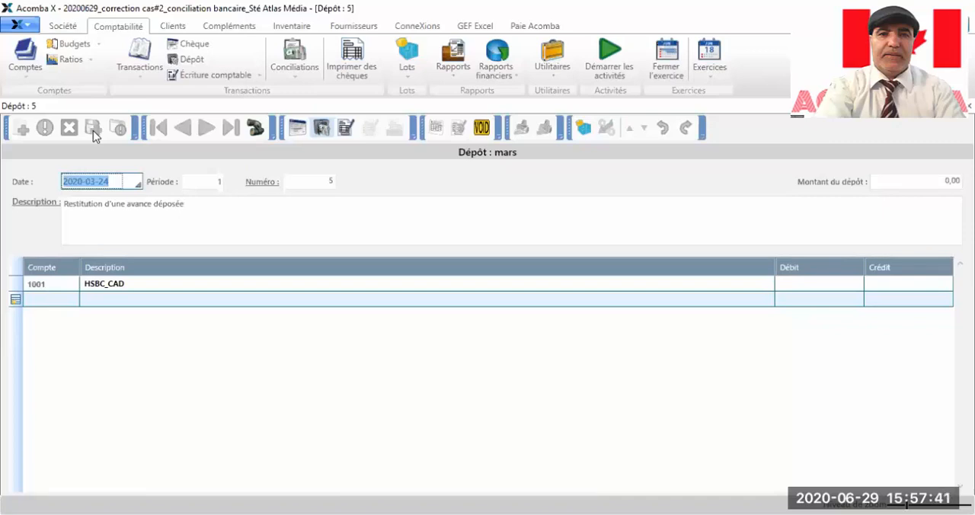
Step: Date the next deposit 2020-03-28 and replace its description with "Revenu d'intérêt"
left_click(114, 183)
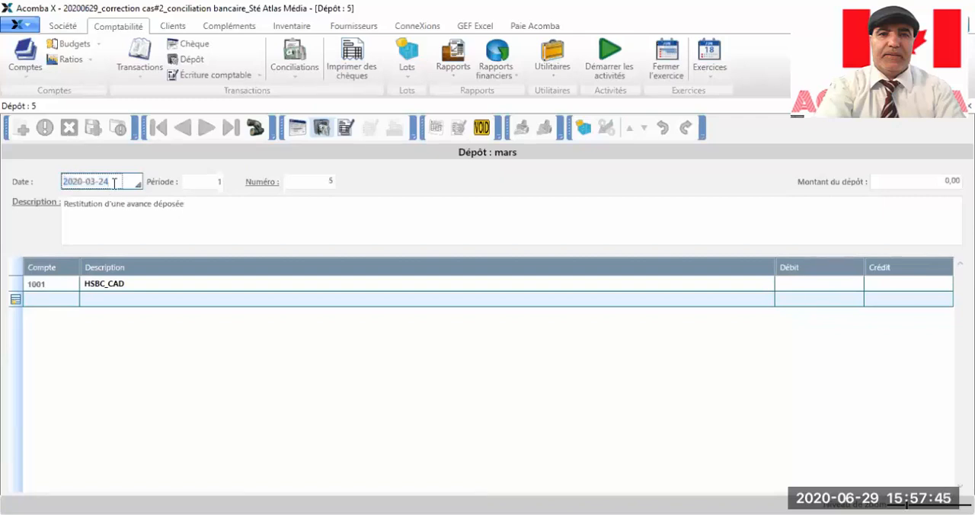
key("BackSpace")
type("8")
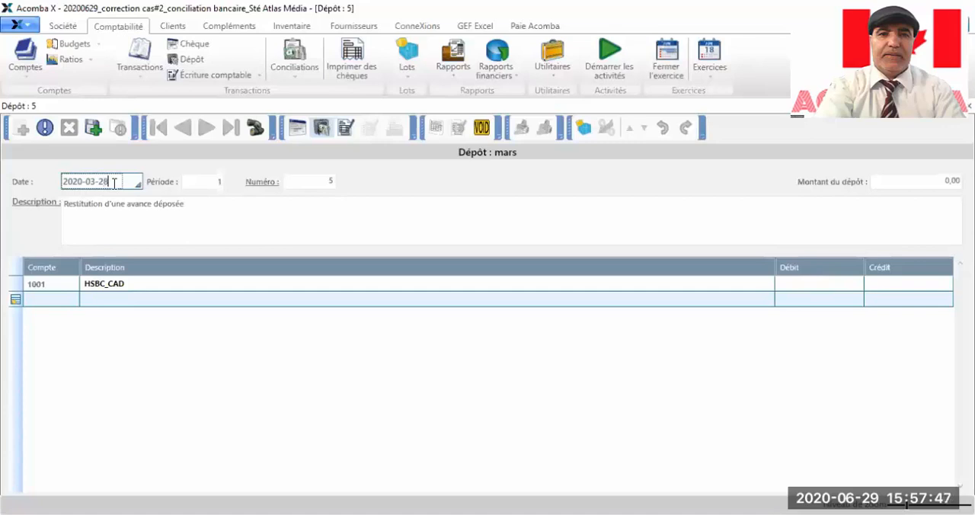
left_click(203, 205)
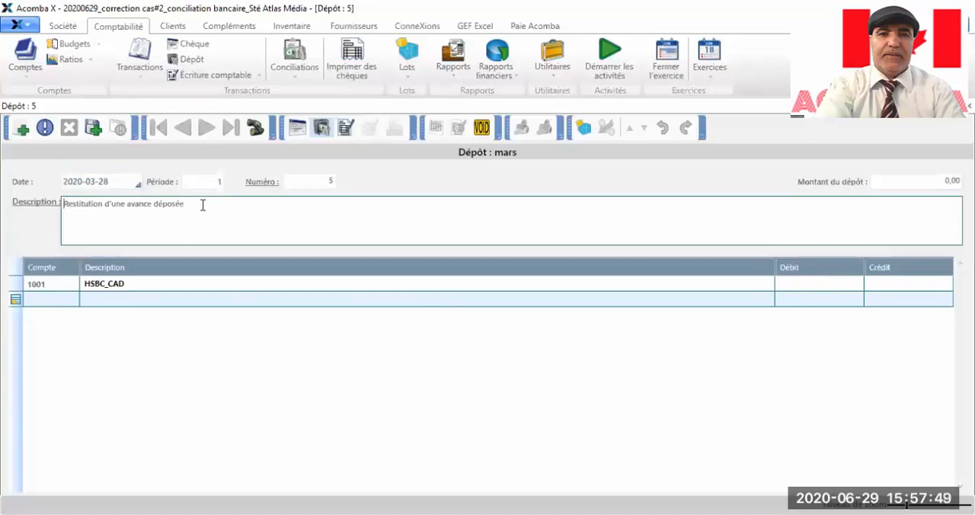
left_click_drag(195, 204, 56, 207)
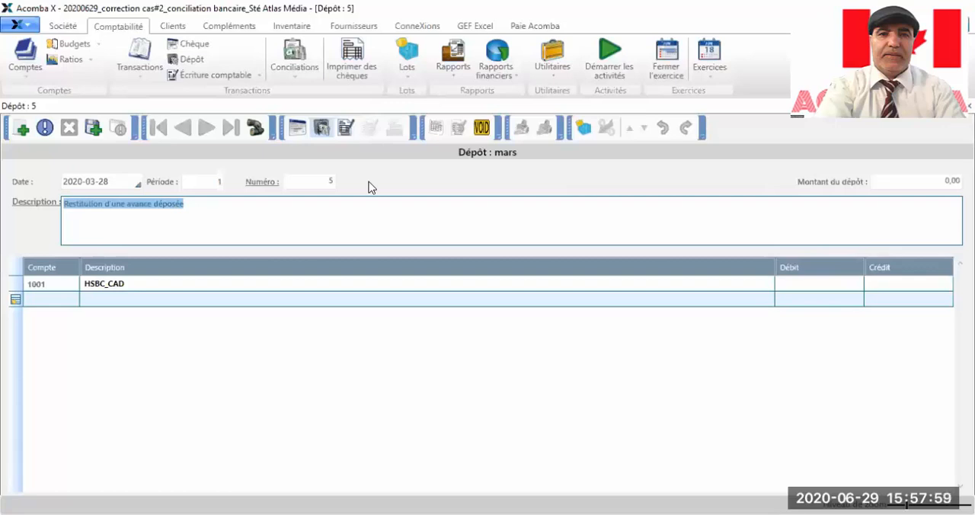
type("Re")
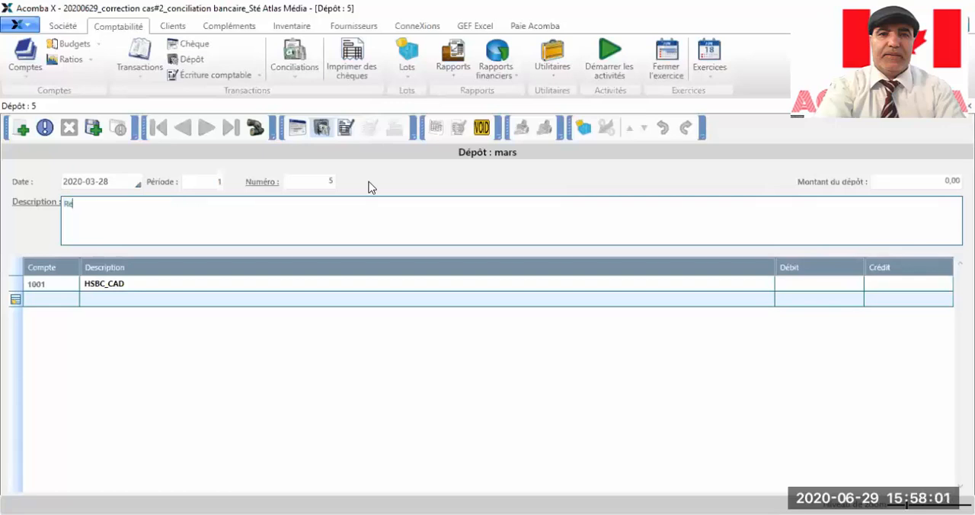
type("venu d'intérê")
type("teri")
key("BackSpace")
type("êt")
Step: Credit 1750 to ledger account 5901 Revenus - Intérêts and save the interest deposit
left_click(60, 300)
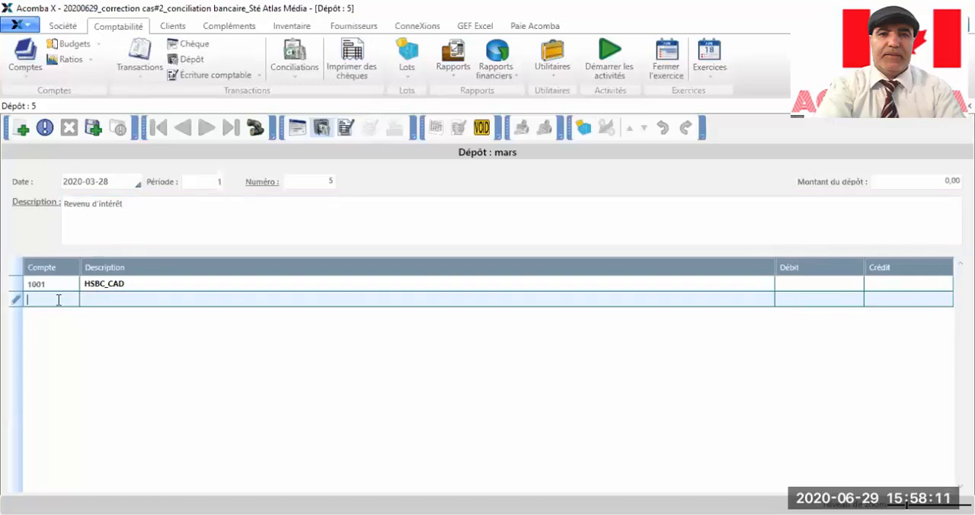
type("5901")
key("Return")
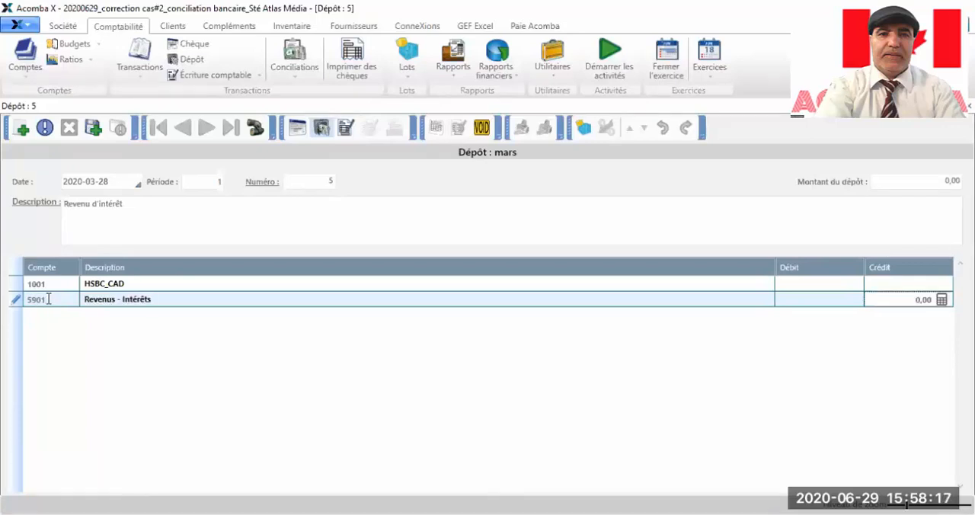
type("1750")
key("Return")
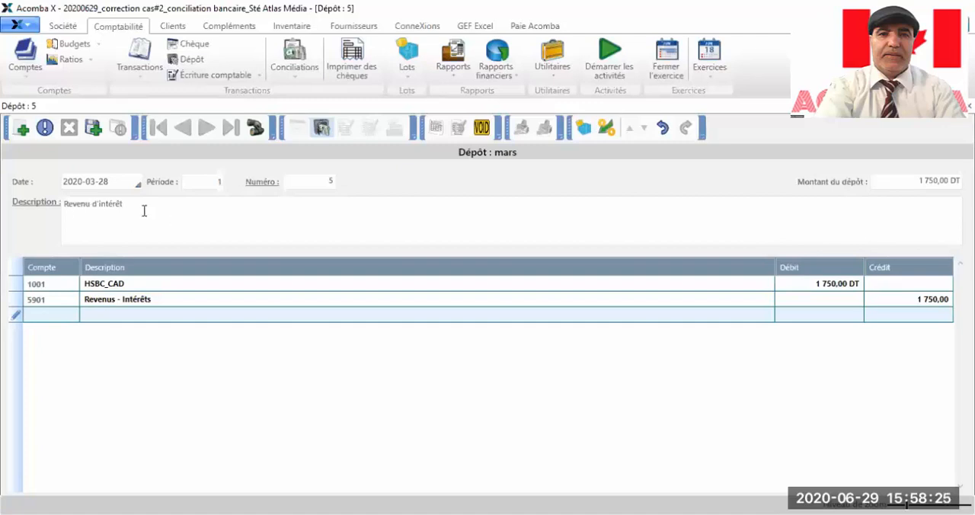
left_click(95, 129)
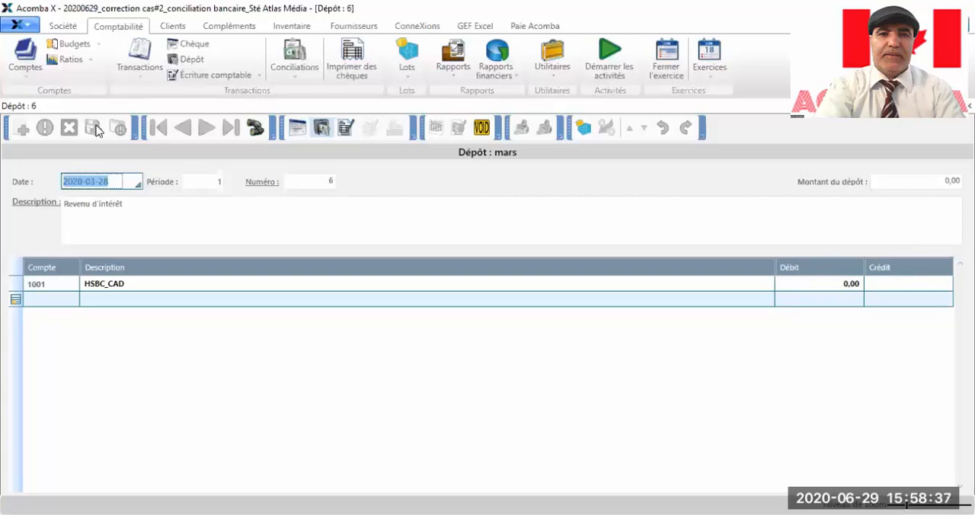
Step: Start an accounting entry dated 2020-03-23 with the description "Frais et commissions bancaires"
left_click(196, 74)
left_click(111, 180)
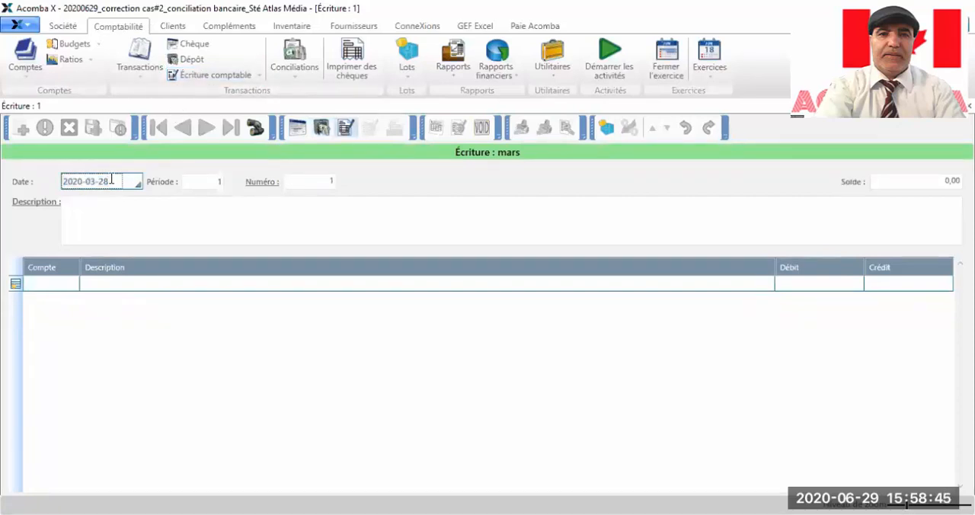
key("BackSpace")
type("3")
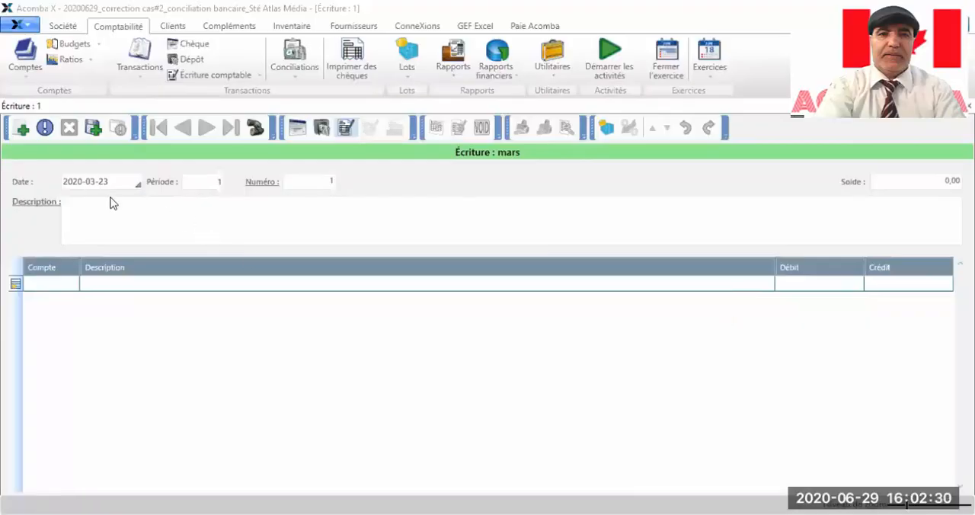
left_click(110, 182)
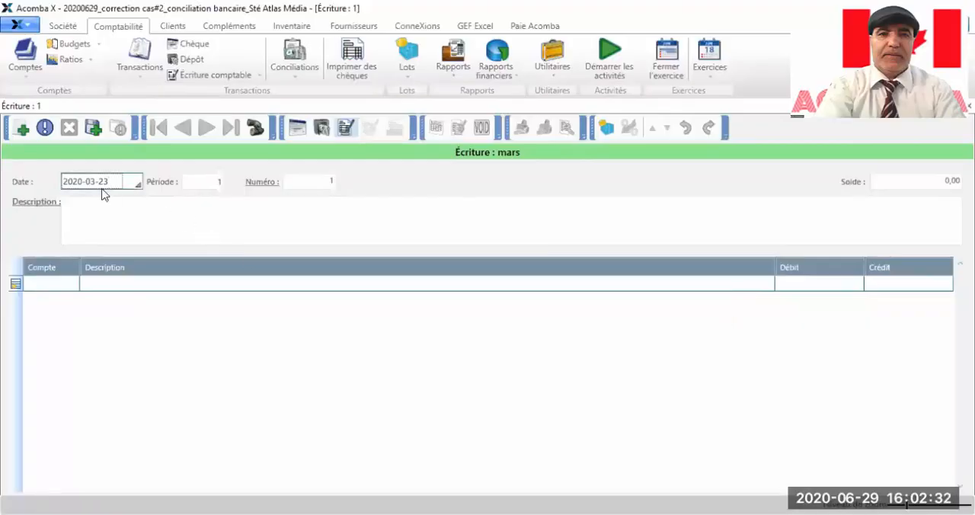
left_click(81, 202)
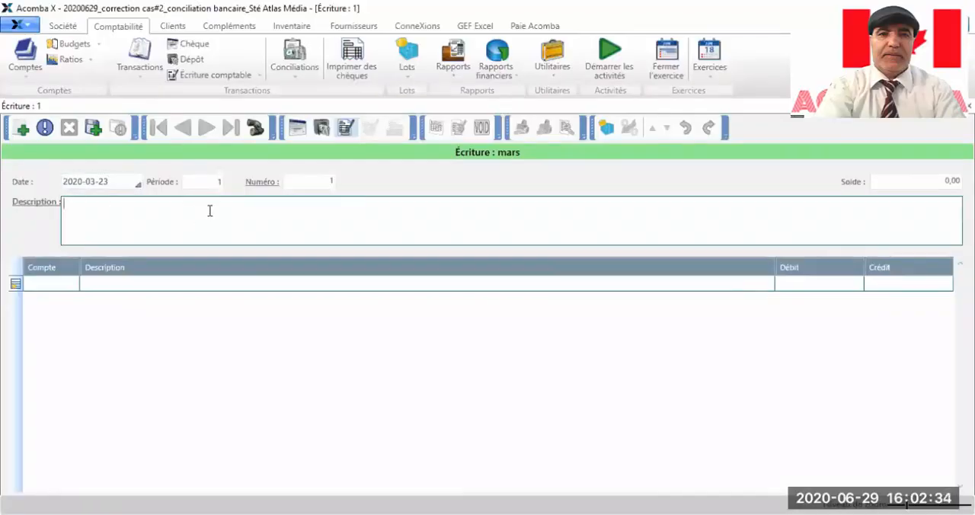
type("Frais et commis")
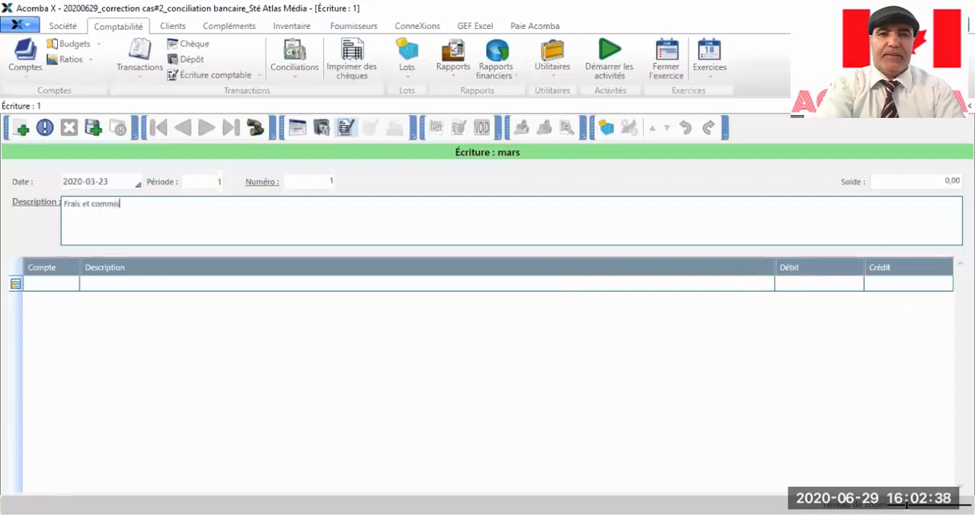
type("sions bancaires")
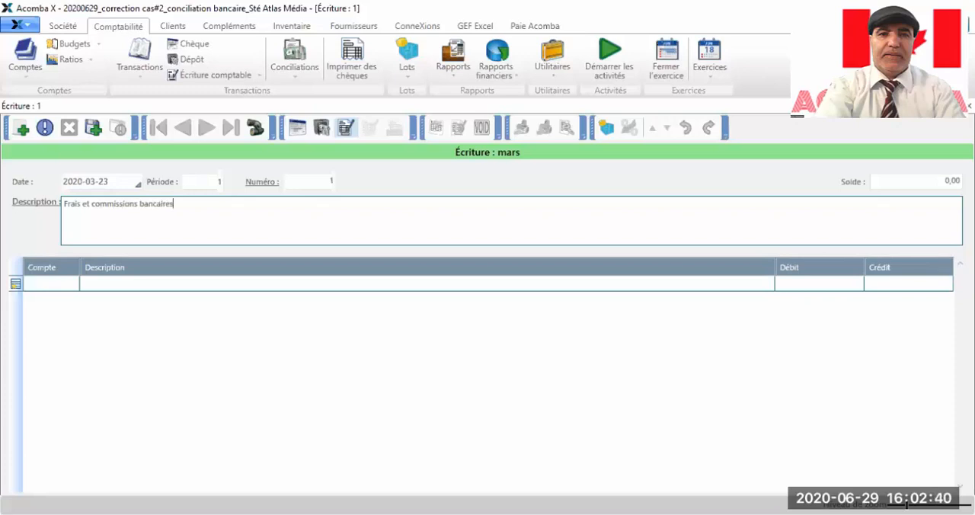
Step: Debit 185 to ledger account 9001 Intérêts et frais bancaires in the accounting entry
left_click(47, 285)
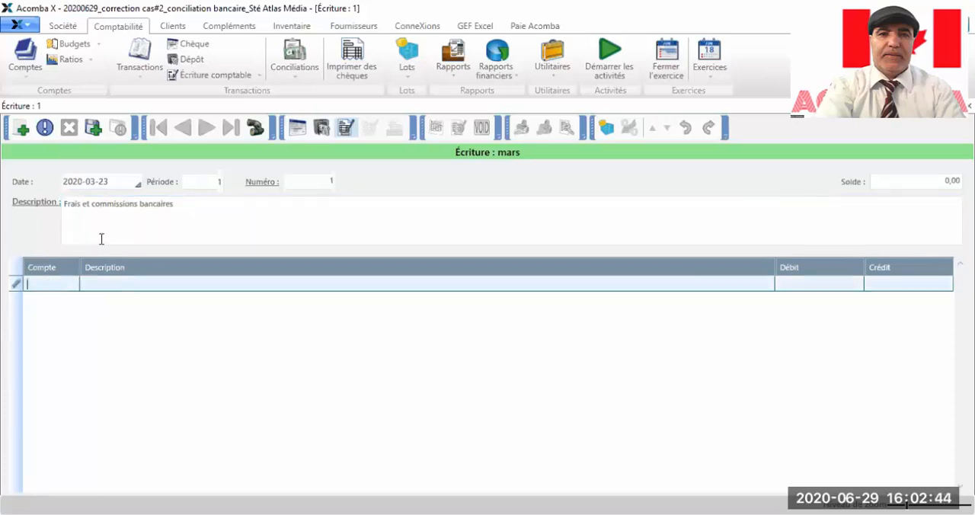
type("9001")
key("Tab")
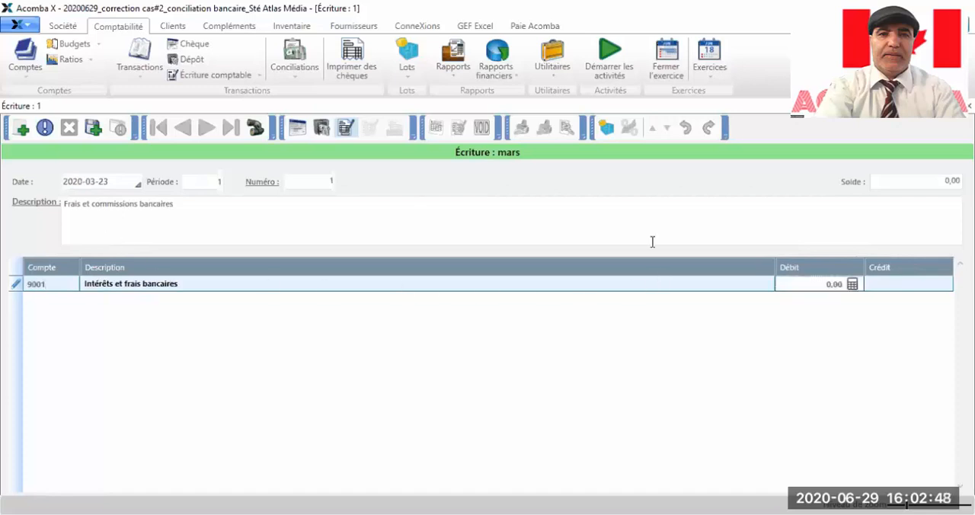
type("185")
key("Return")
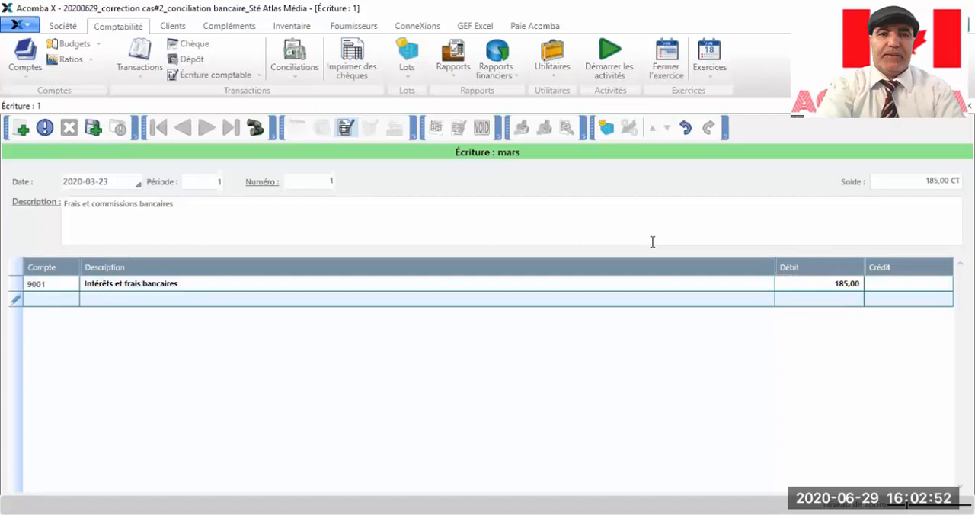
Step: Credit 185 to ledger account 1001 HSBC_CAD and save the bank charges entry
type("1001")
key("Tab")
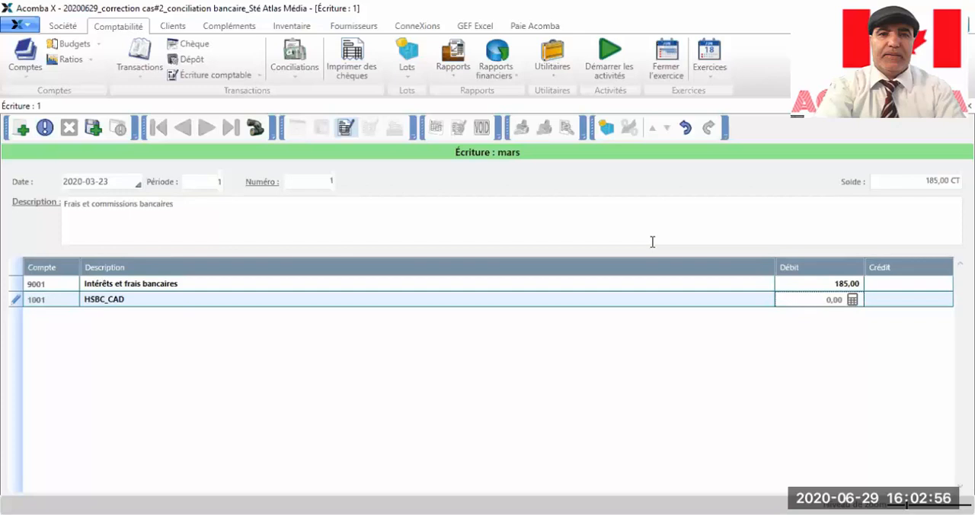
key("Tab")
type("185")
key("Tab")
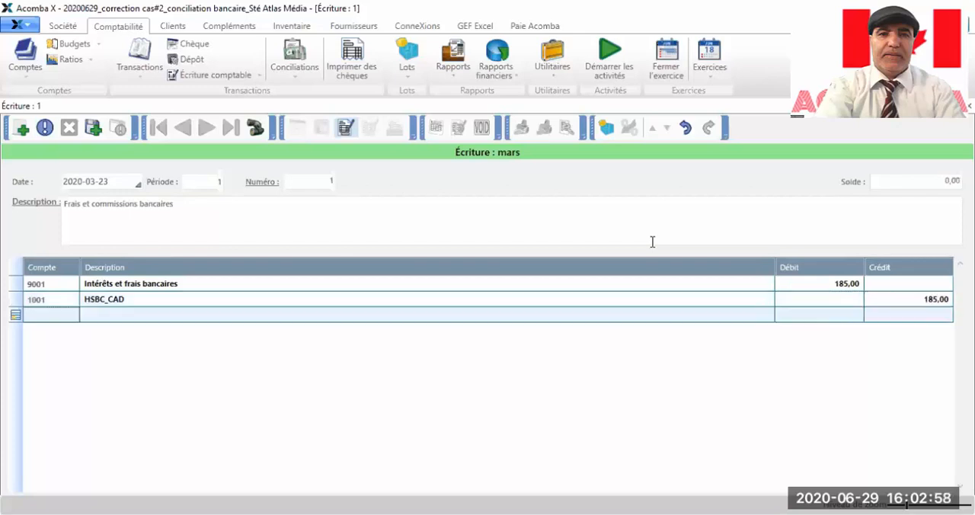
left_click(92, 128)
left_click(92, 128)
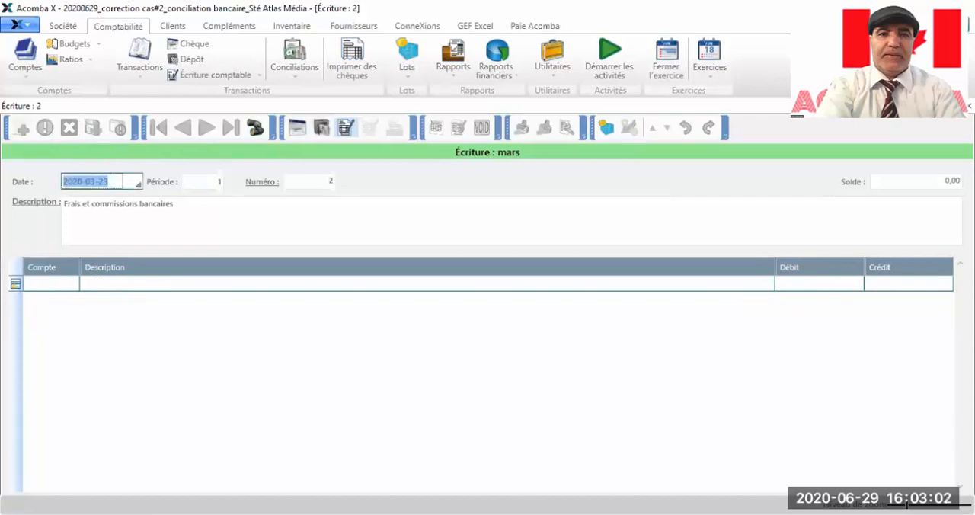
Step: Change the new accounting entry's date to 2020-03-31
left_click(113, 180)
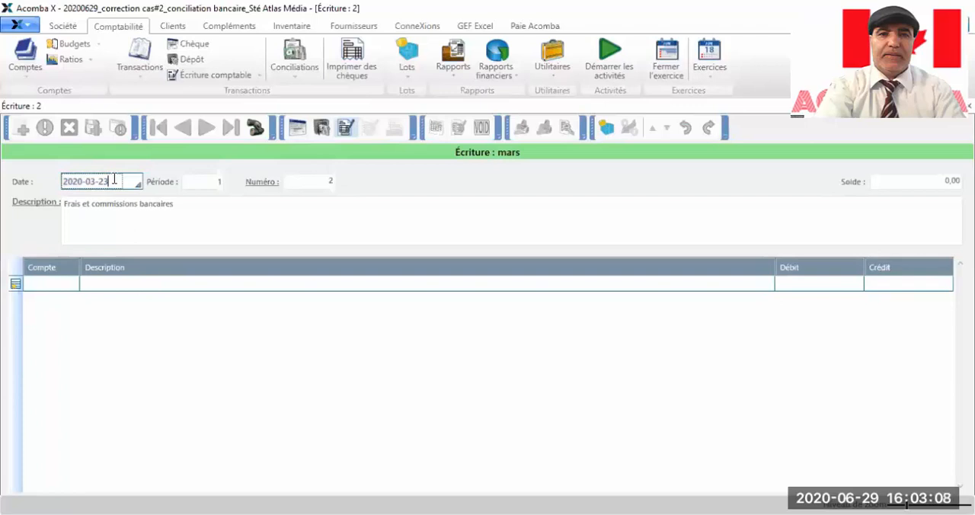
key("BackSpace")
key("BackSpace")
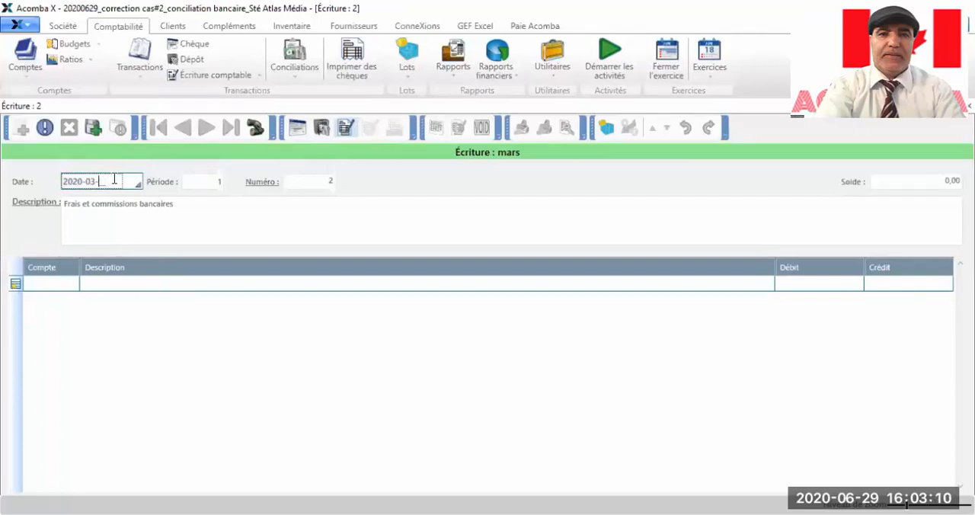
type("31")
Step: Debit 350 to ledger account 9001 Intérêts et frais bancaires in the accounting entry
left_click(46, 285)
type("9001")
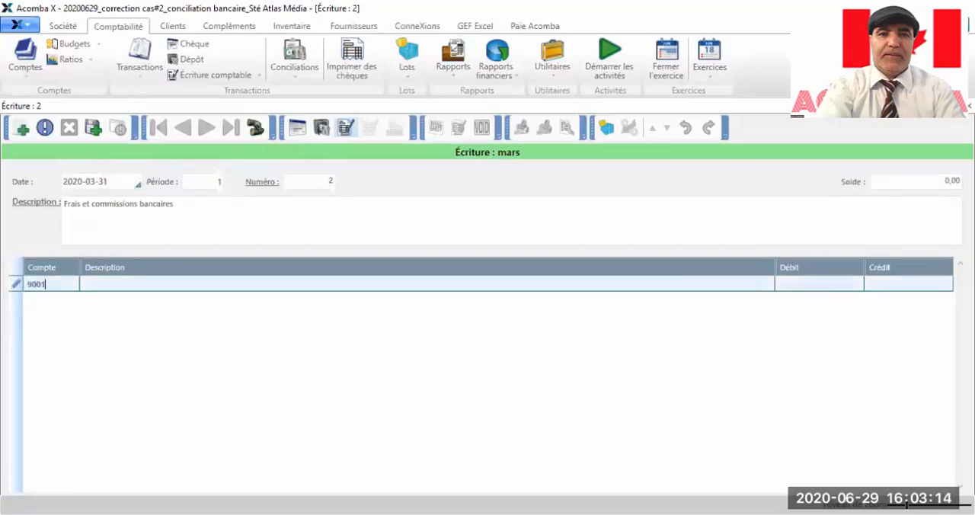
key("Tab")
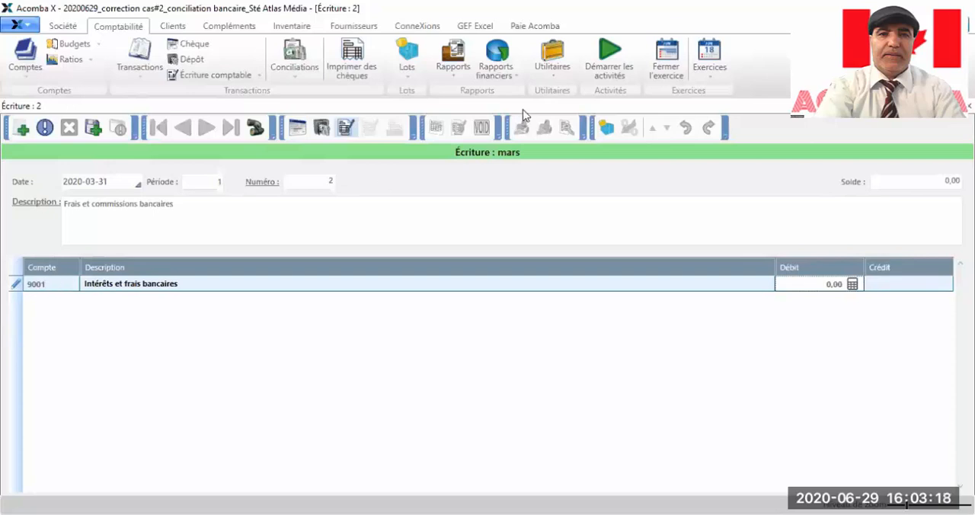
type("350")
key("Return")
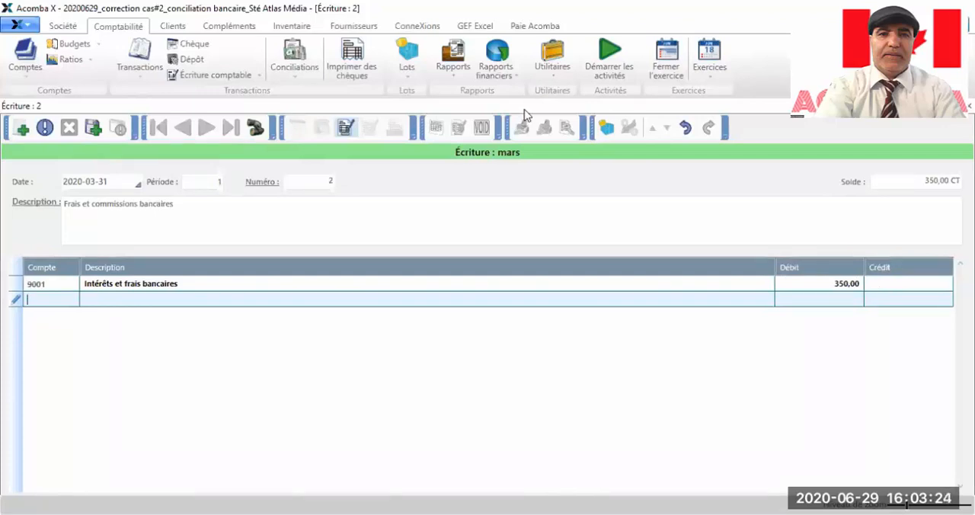
Step: Credit 350 to ledger account 1001 HSBC_CAD and save the bank charges entry
type("1001")
key("Tab")
key("Tab")
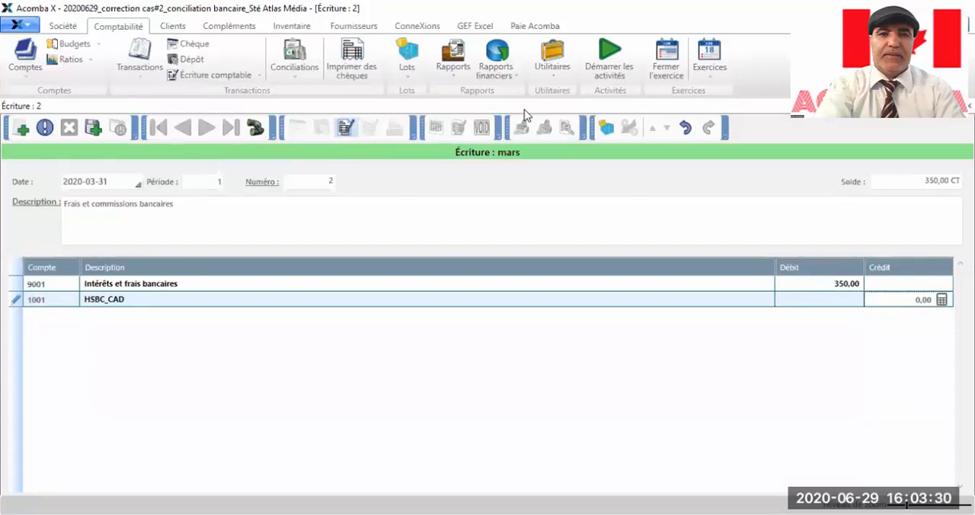
type("350")
key("Tab")
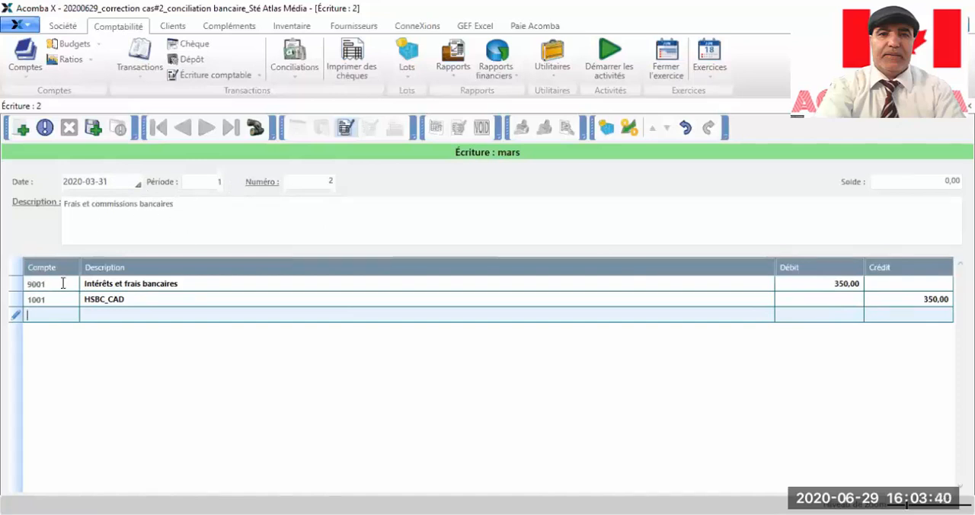
left_click(93, 129)
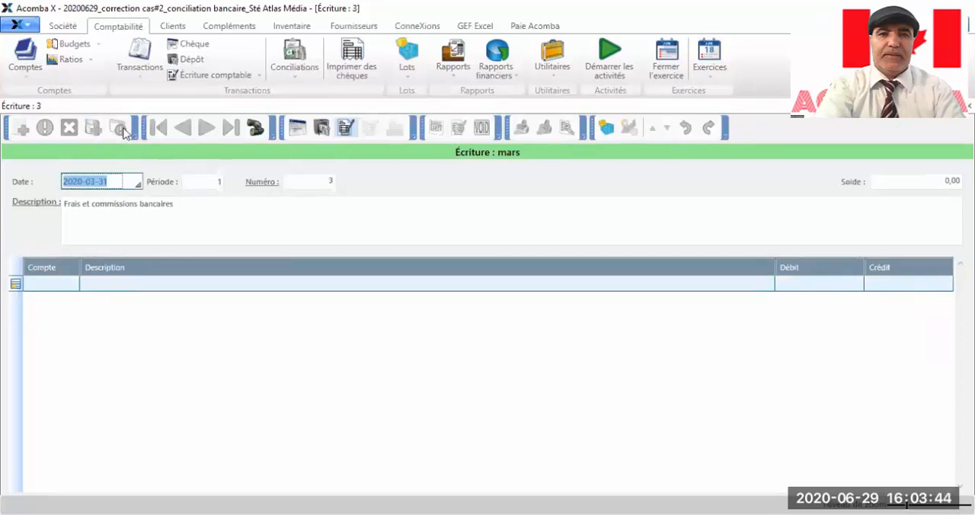
Step: Close the open entry, deposit and Transactions windows to return to the HSBC_CAD reconciliation
left_click(968, 106)
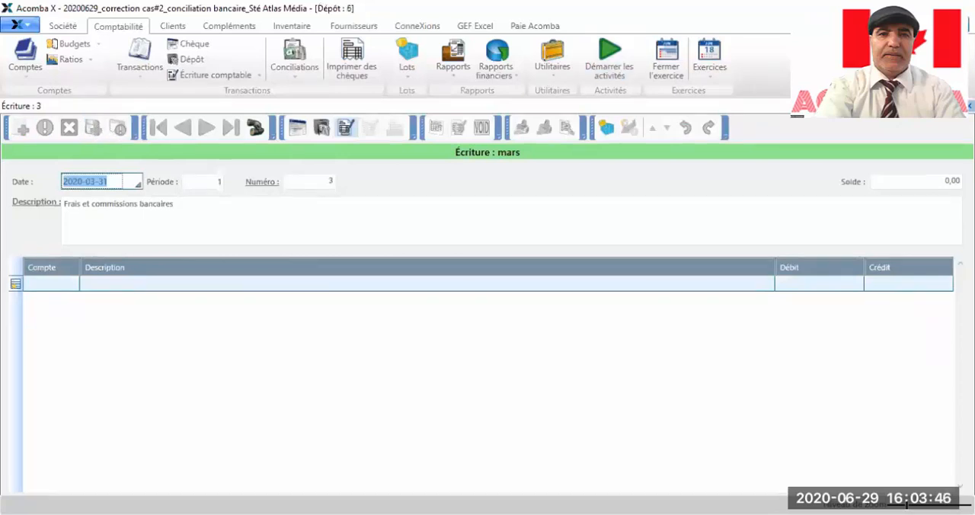
left_click(969, 106)
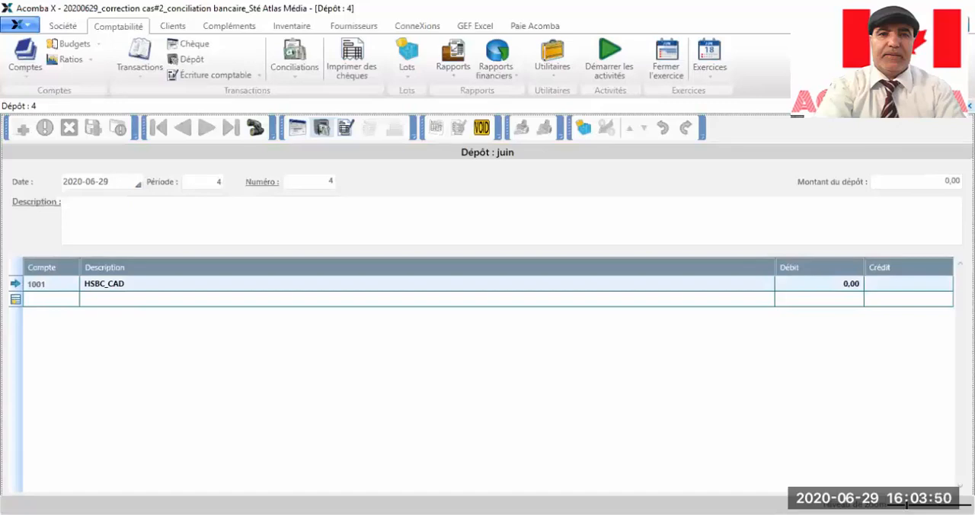
left_click(969, 106)
left_click(969, 106)
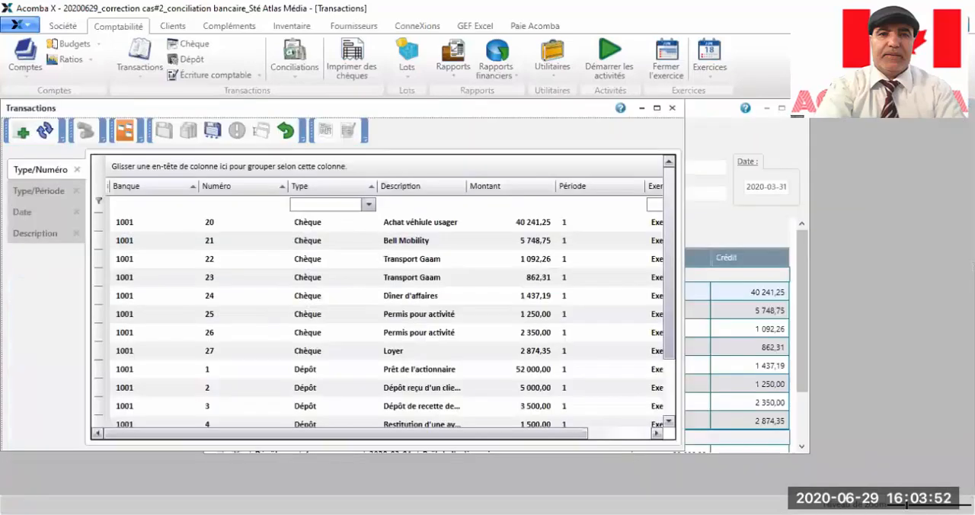
left_click(672, 108)
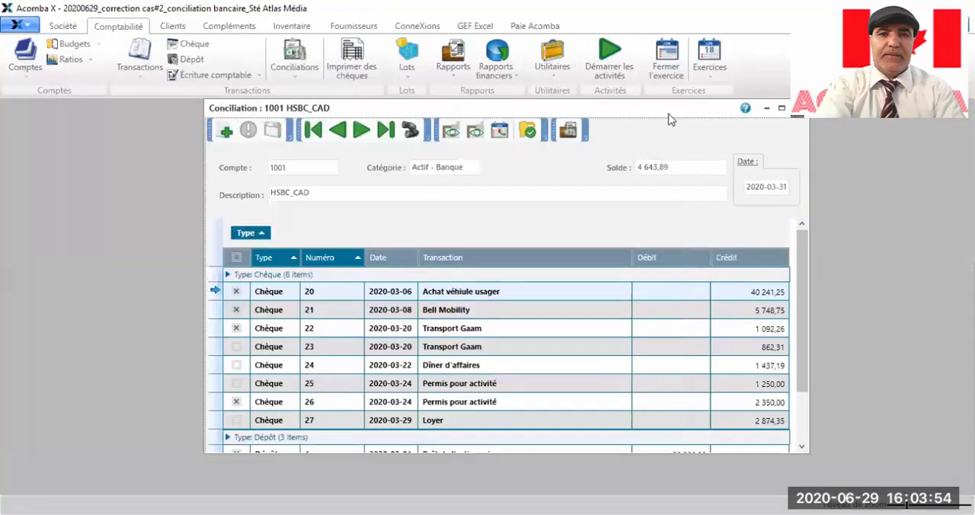
Step: Maximize the HSBC_CAD reconciliation and check its cheques and deposits for the newly recorded transactions
left_click_drag(493, 106, 315, 103)
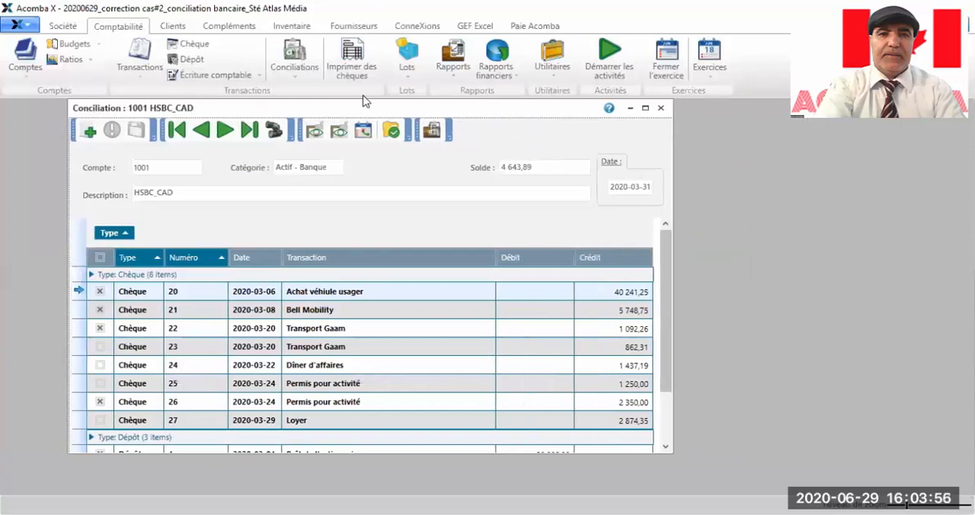
left_click(644, 108)
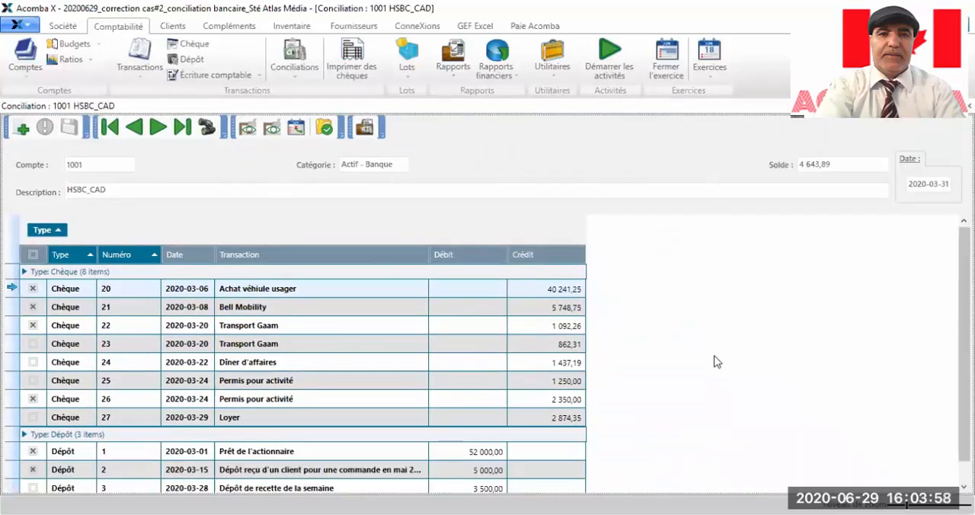
scroll(601, 298, "down", 1)
scroll(600, 294, "up", 1)
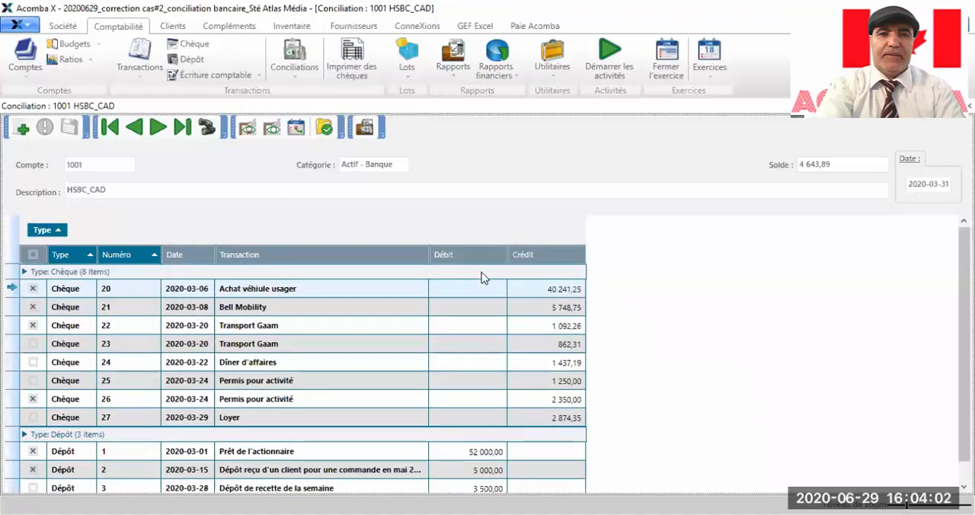
scroll(378, 298, "down", 1)
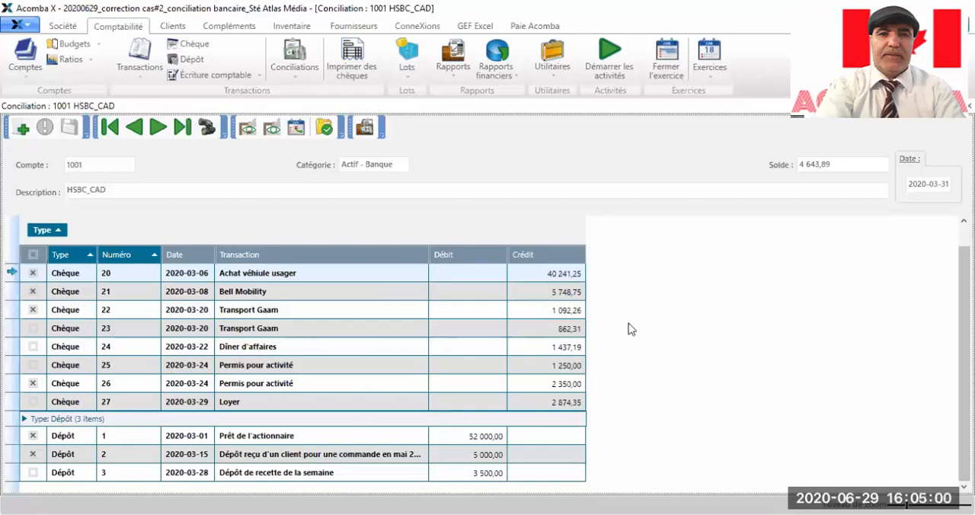
scroll(867, 286, "up", 1)
scroll(865, 294, "down", 1)
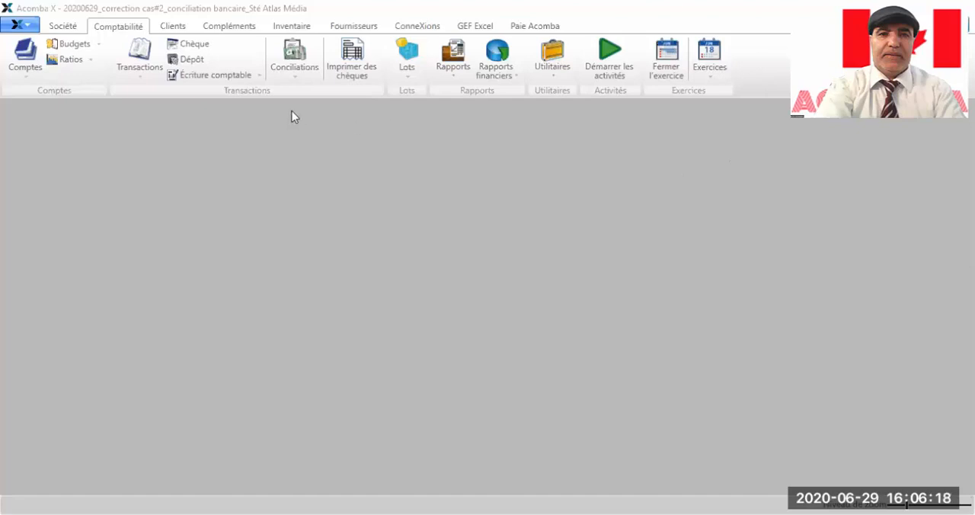
Step: Refresh the list of reconciliations, reopen the 2020-03-31 reconciliation of account 1001 and maximize it
left_click(293, 73)
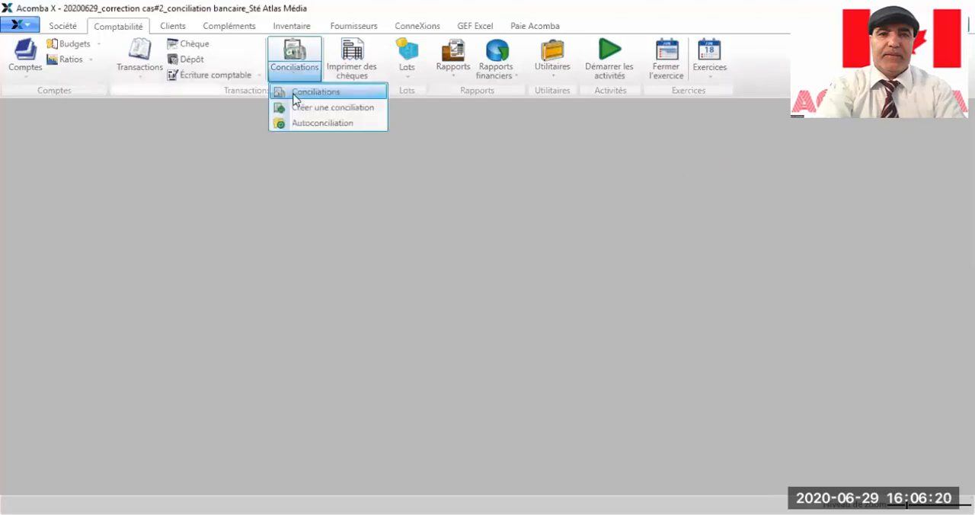
left_click(294, 95)
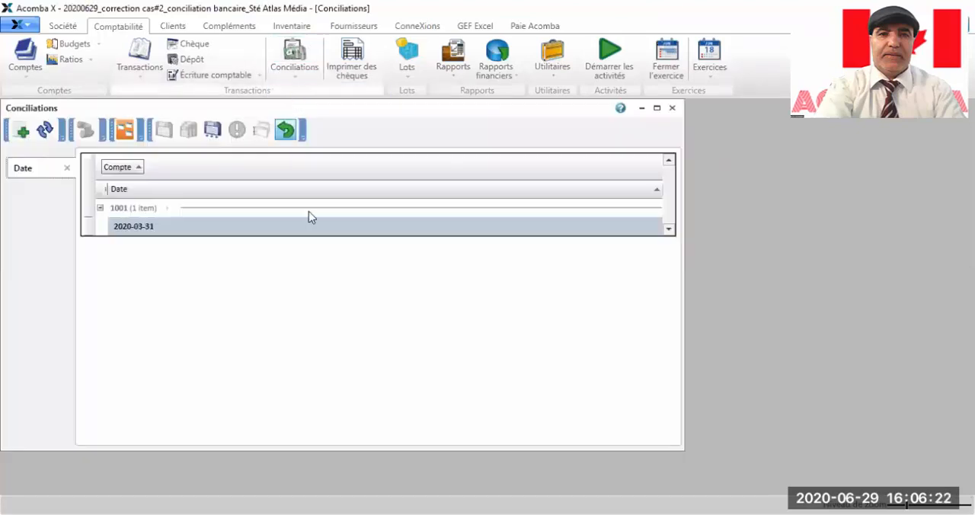
left_click(45, 131)
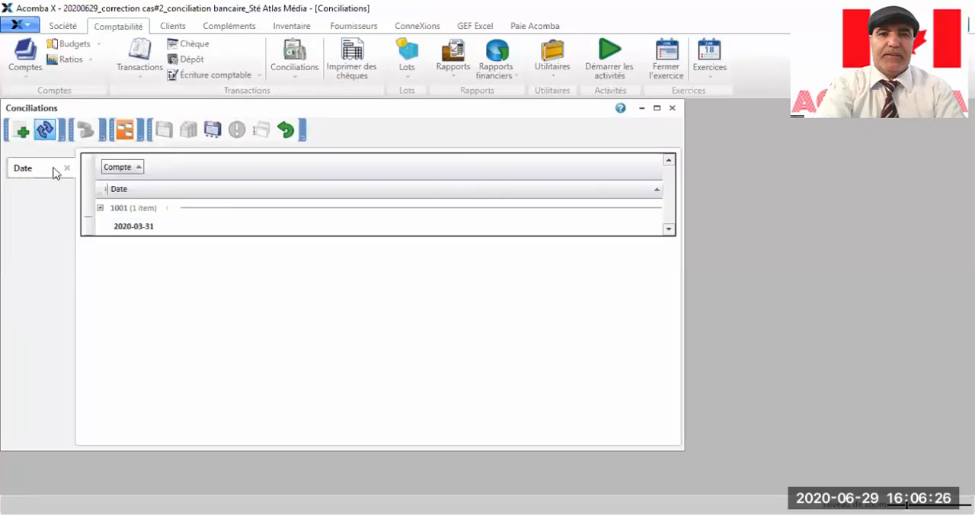
left_click(126, 230)
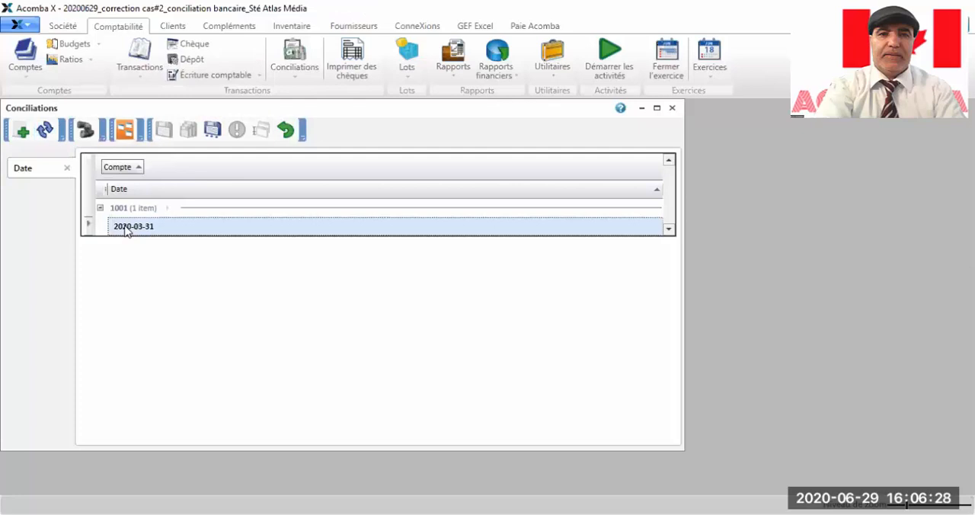
double_click(126, 230)
left_click(658, 108)
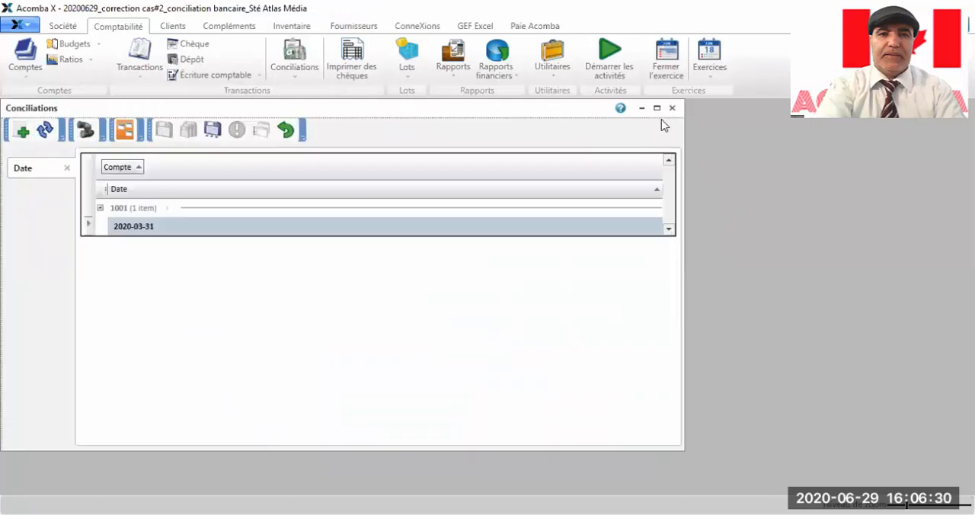
left_click(135, 230)
double_click(135, 230)
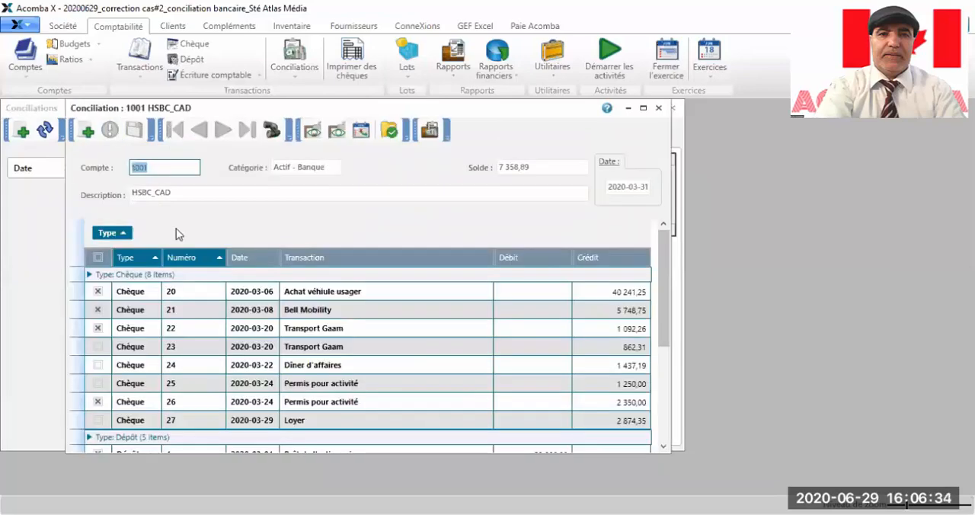
left_click(641, 110)
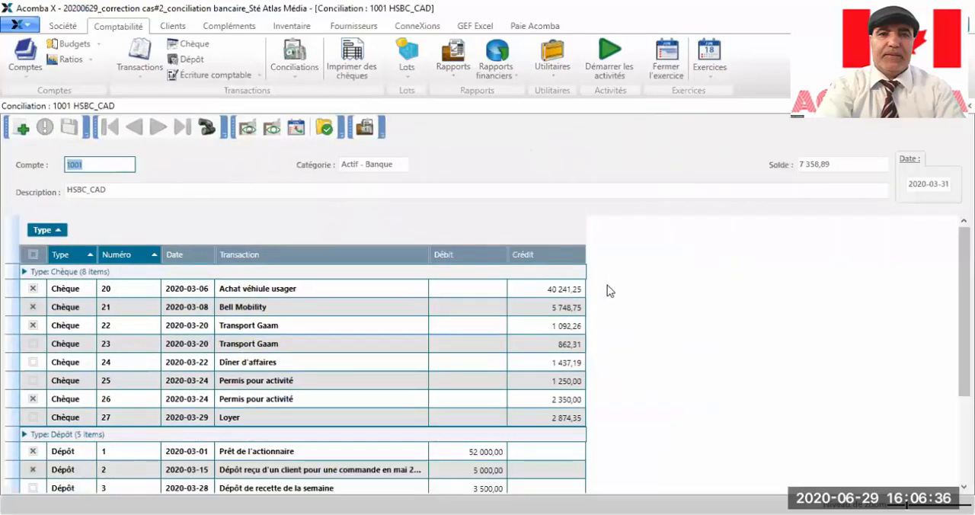
Step: Mark deposits 4 and 5 and bank charges entry 1 as reconciled, and select bank charges entry 2
scroll(607, 285, "down", 3)
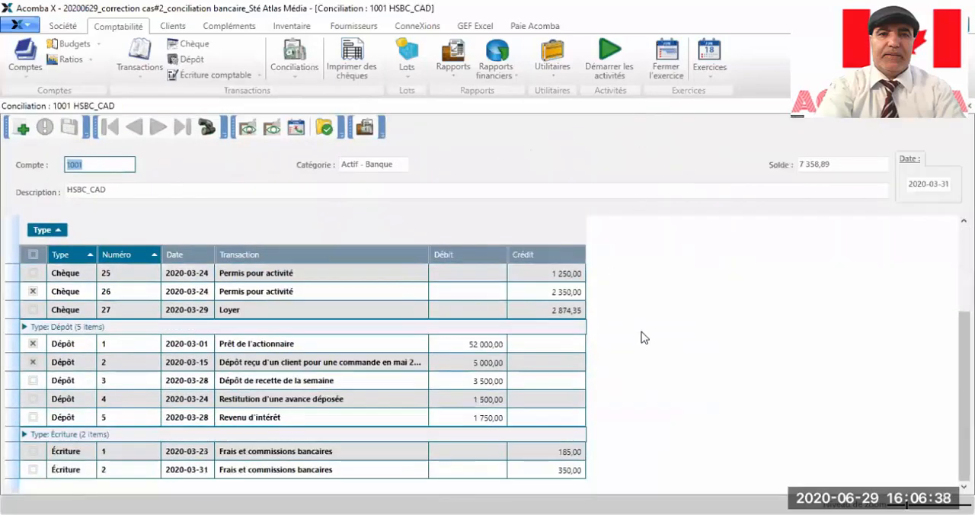
left_click(823, 447)
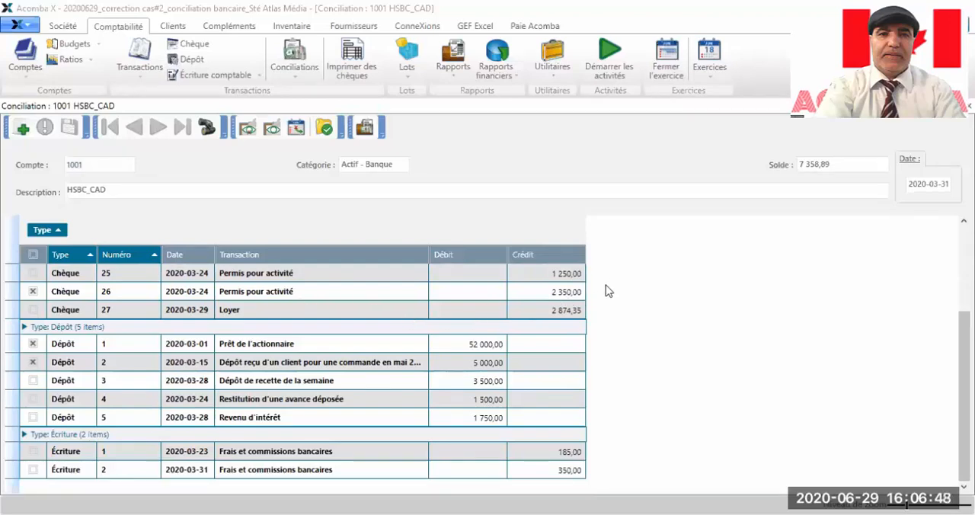
left_click(33, 400)
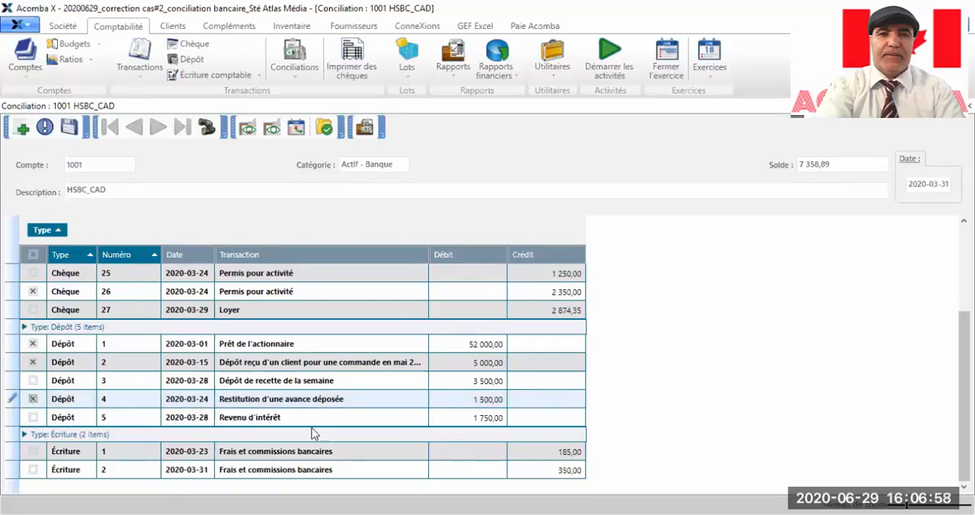
left_click(32, 418)
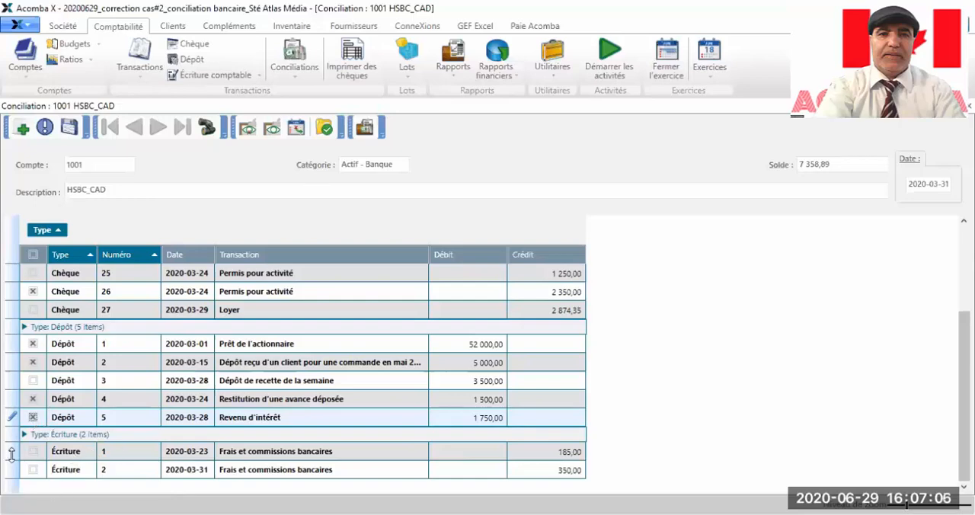
left_click(33, 451)
left_click(34, 469)
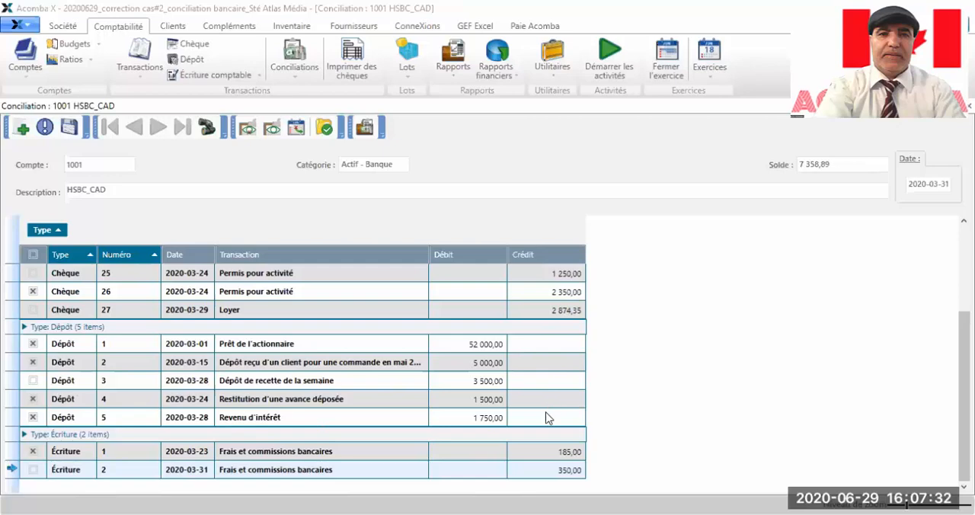
scroll(545, 418, "up", 3)
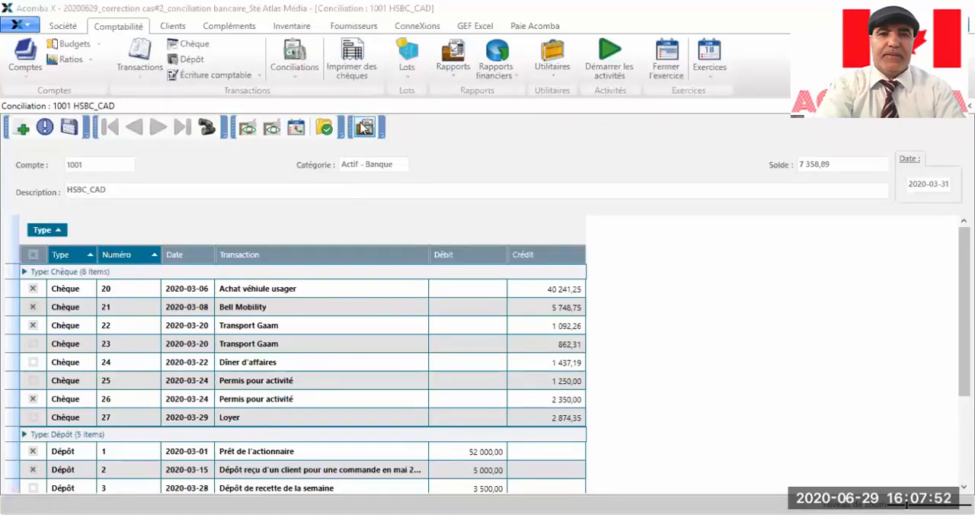
left_click(365, 127)
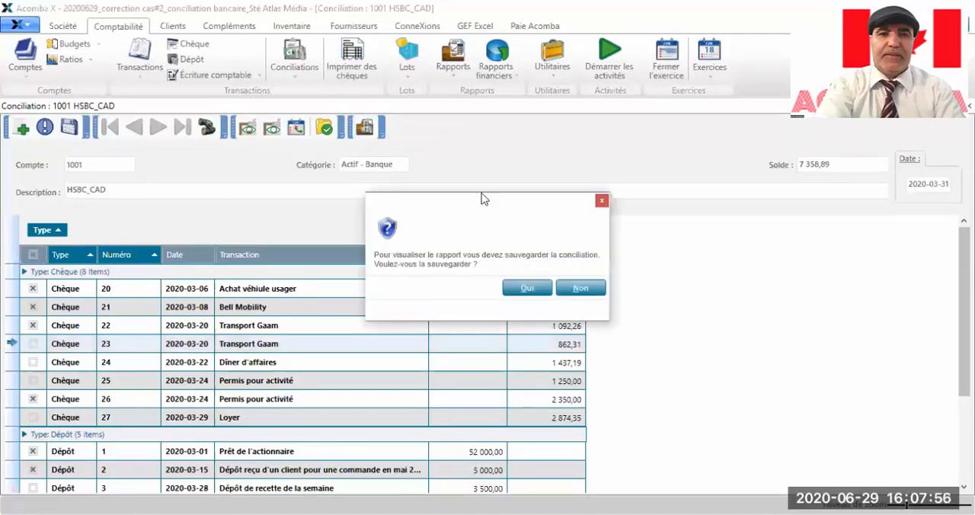
left_click(580, 288)
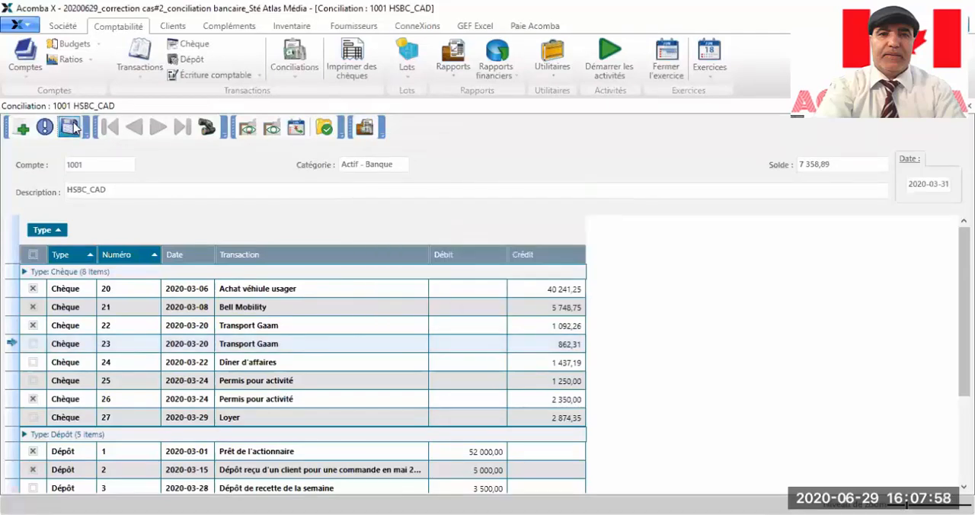
Step: Save the reconciliation, produce its report for all transactions with a statement balance of 10282,74, review it down to the difference and close it
left_click(75, 128)
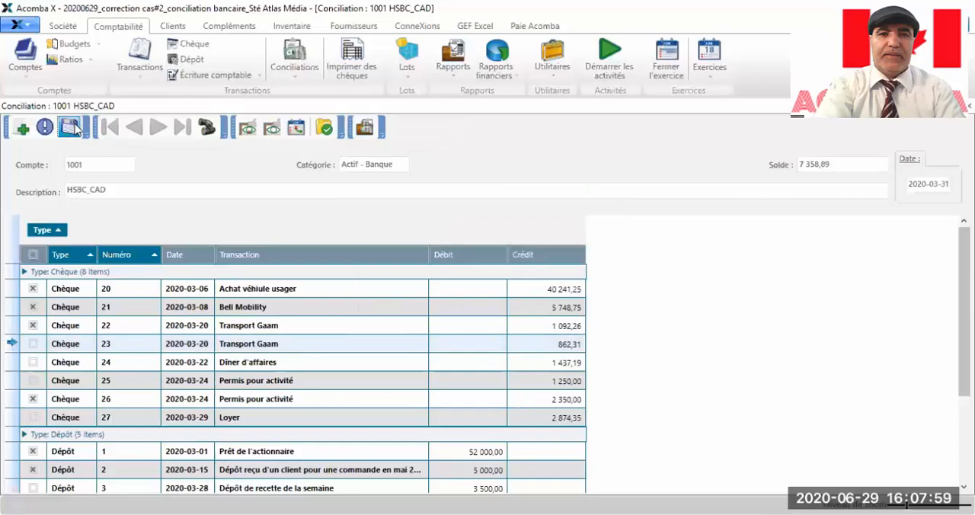
left_click(366, 127)
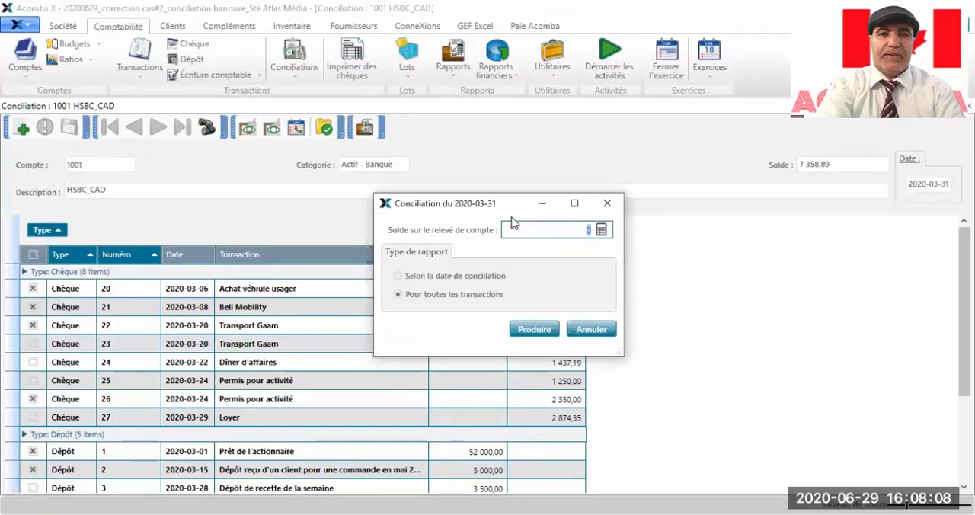
type("102")
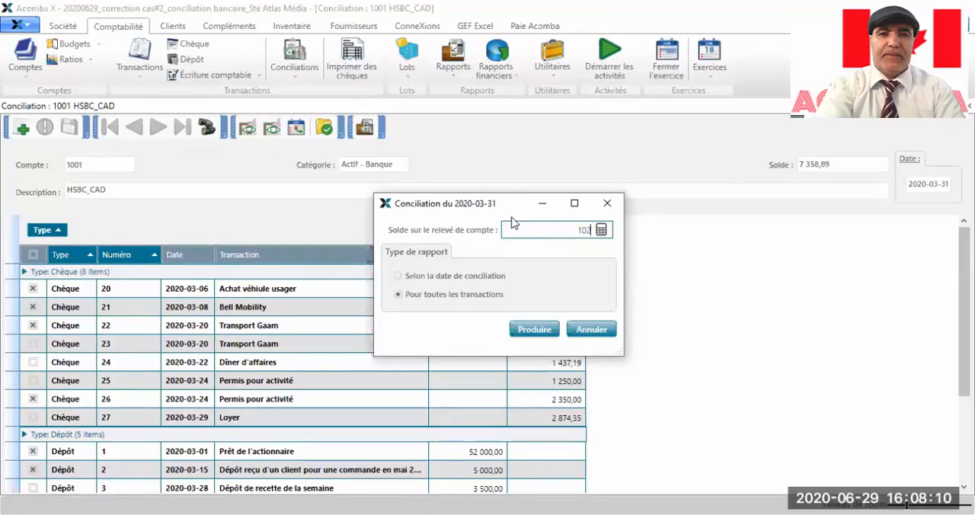
type("82,74")
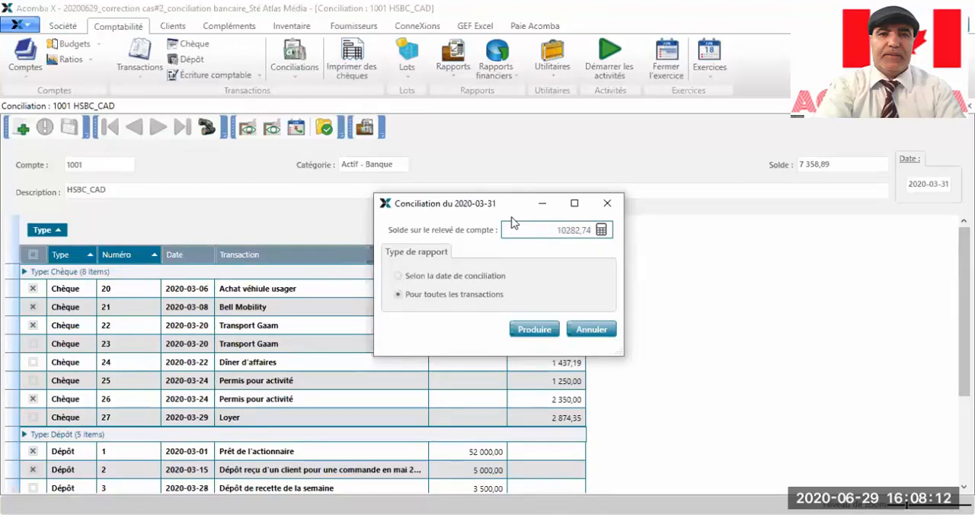
left_click(534, 329)
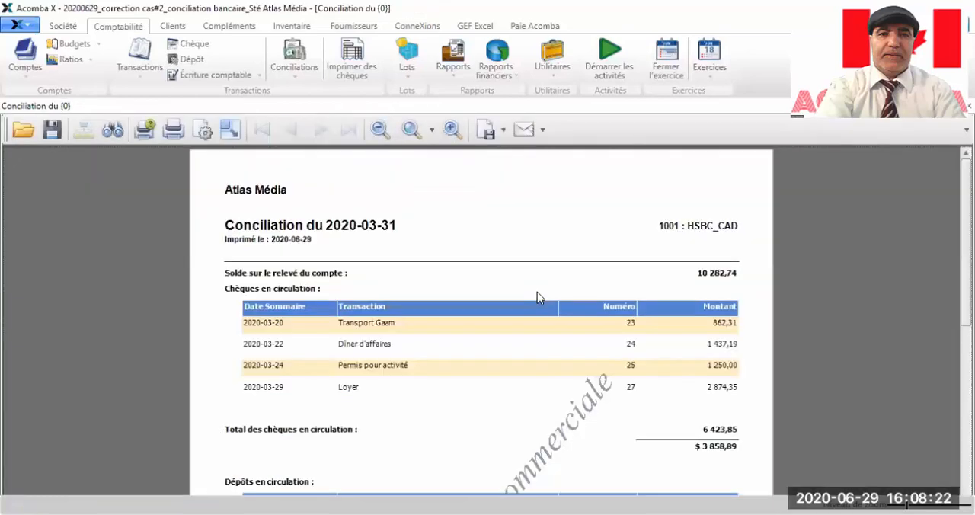
scroll(537, 297, "down", 5)
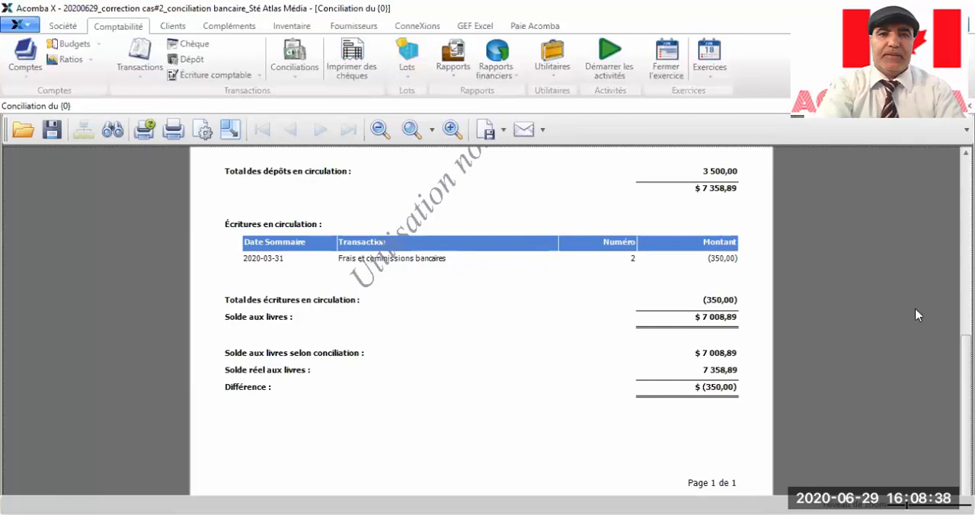
left_click(970, 106)
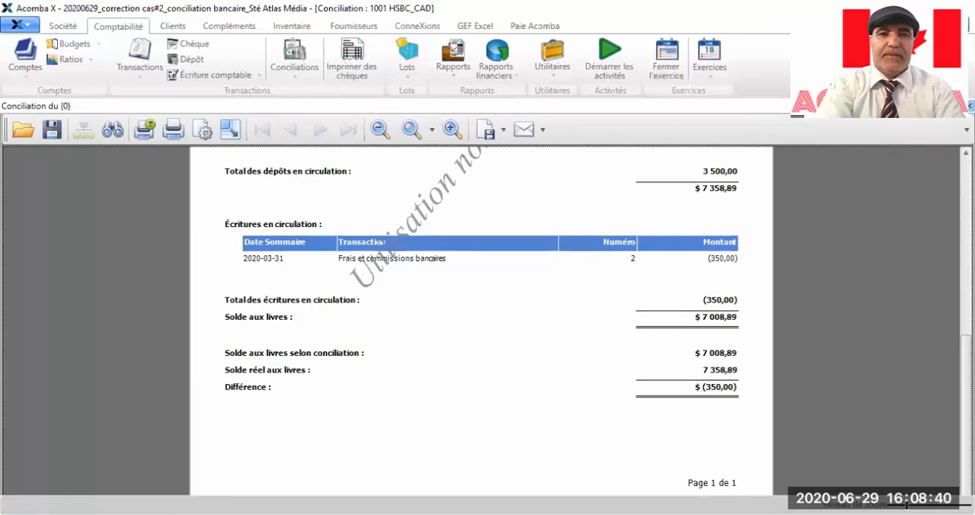
Step: Mark bank charges entry 2 of 2020-03-31 as reconciled and save the reconciliation
scroll(532, 295, "down", 2)
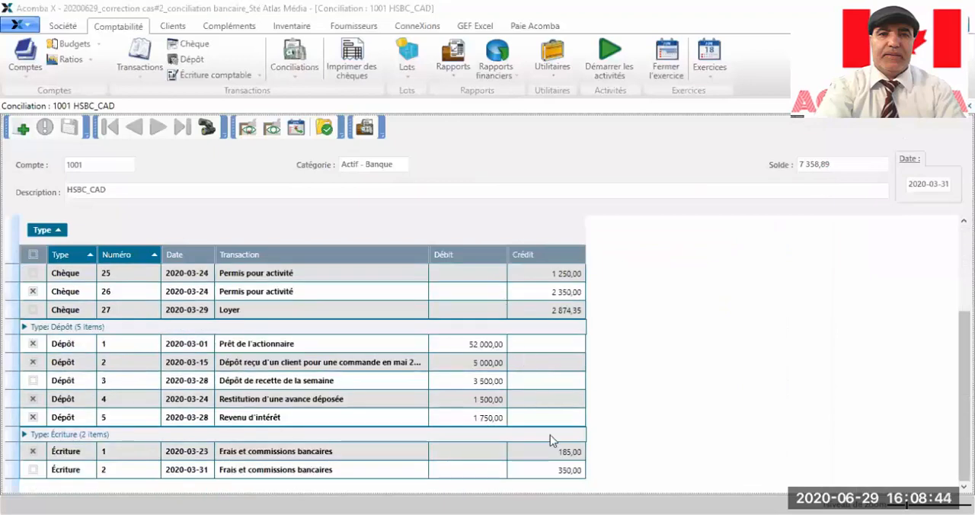
left_click(34, 471)
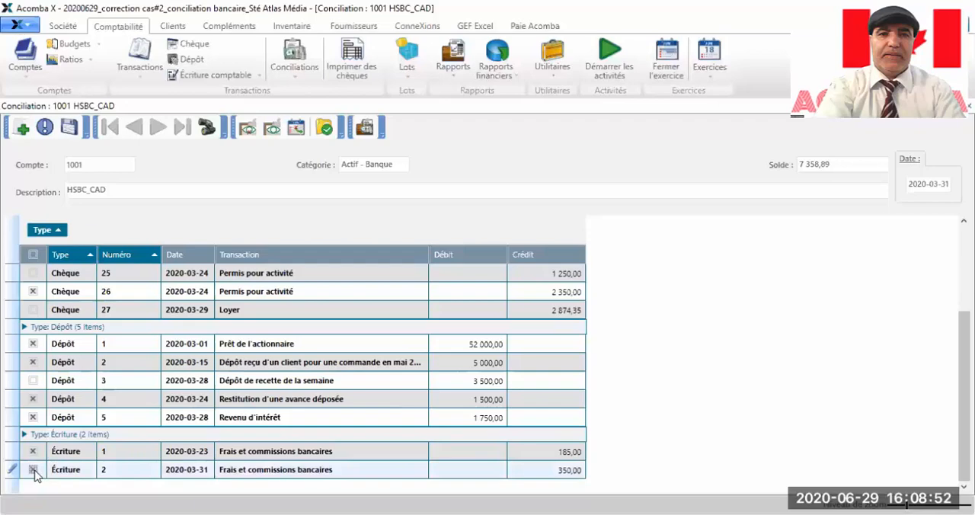
left_click(69, 128)
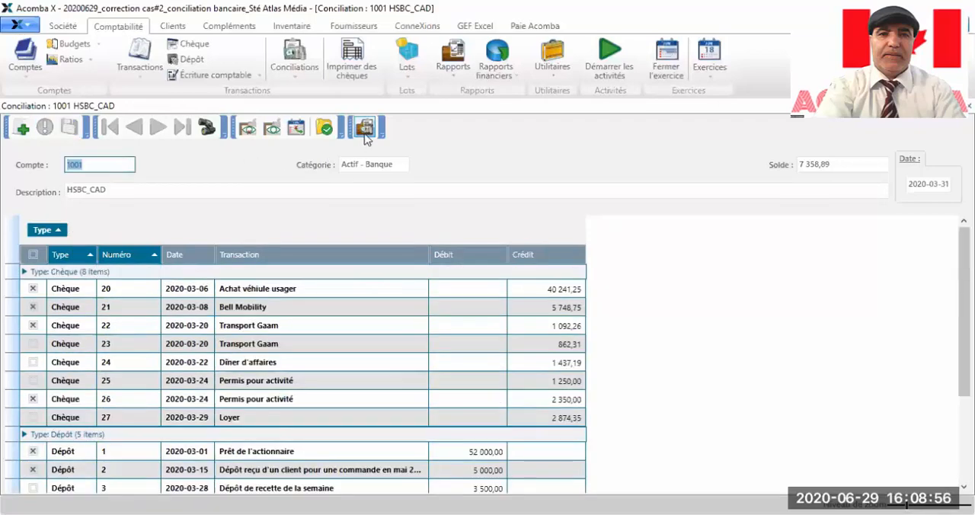
Step: Produce the 2020-03-31 reconciliation report again for all transactions and review its outstanding items, book balances and difference
left_click(366, 131)
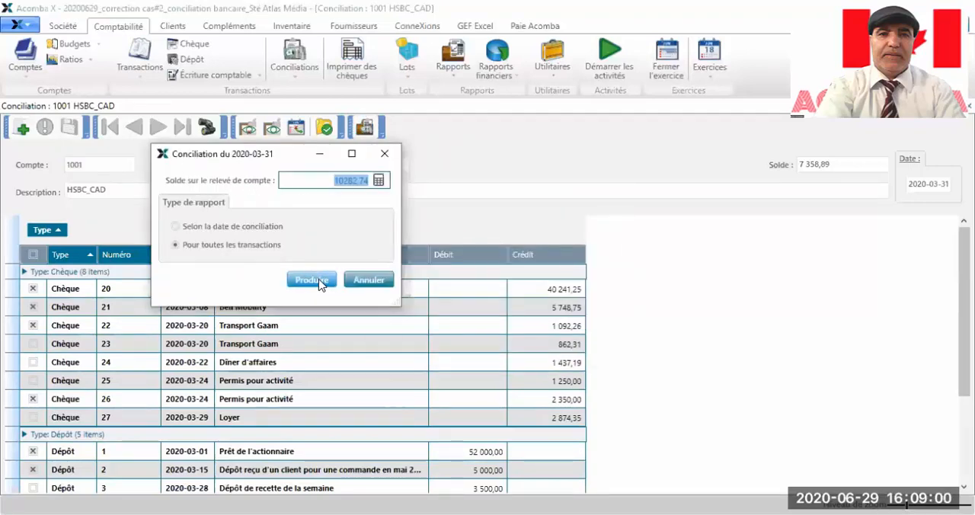
left_click(320, 281)
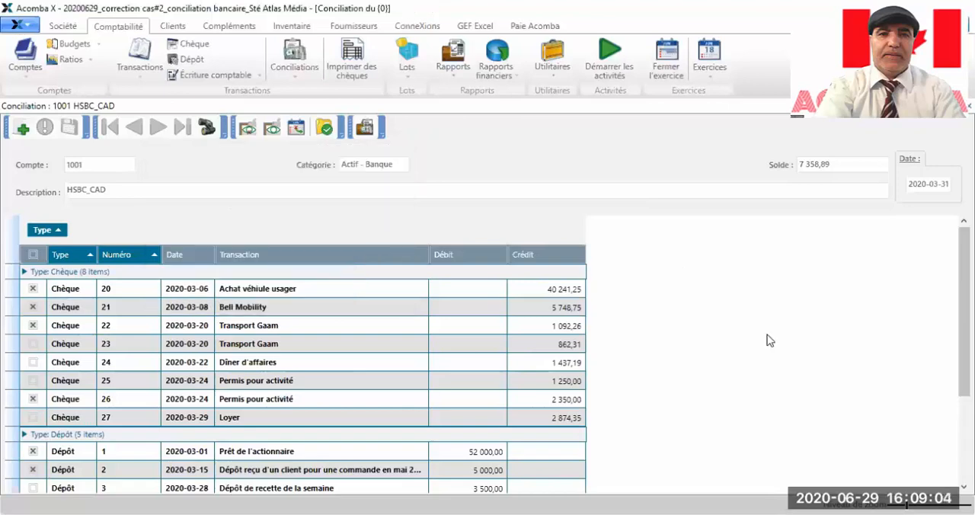
scroll(766, 340, "down", 4)
scroll(769, 341, "up", 1)
scroll(769, 340, "up", 1)
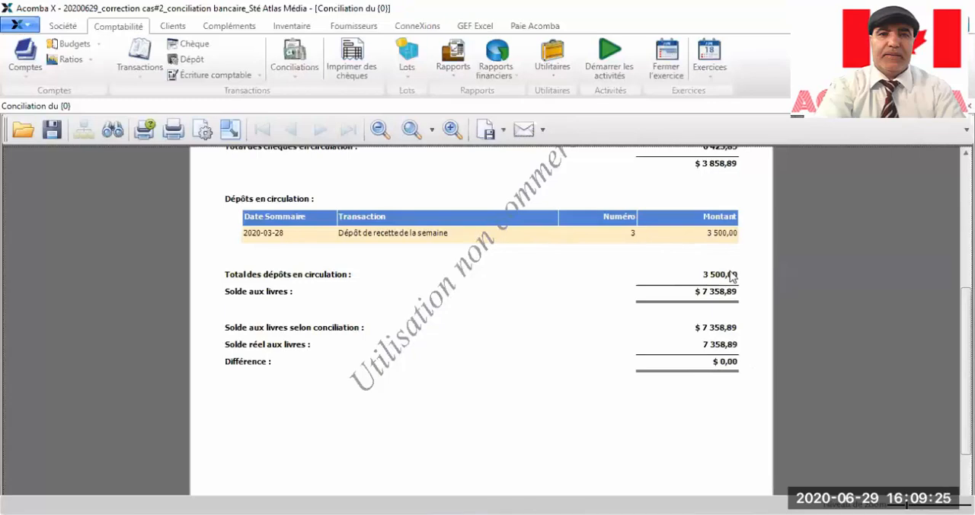
Step: Switch to the Excel workbook, compare its Conciliation sheet with the produced report, and return to Acomba X
key("alt+Tab")
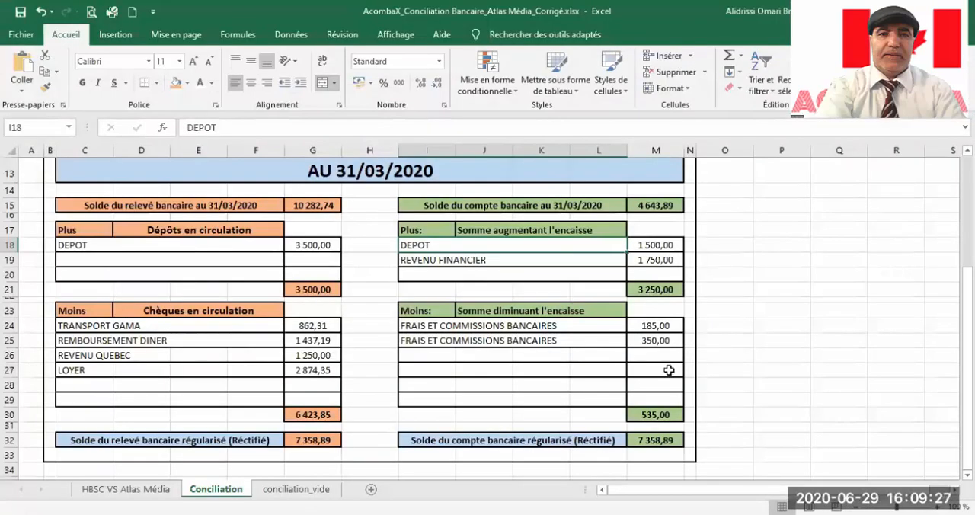
scroll(313, 429, "up", 3)
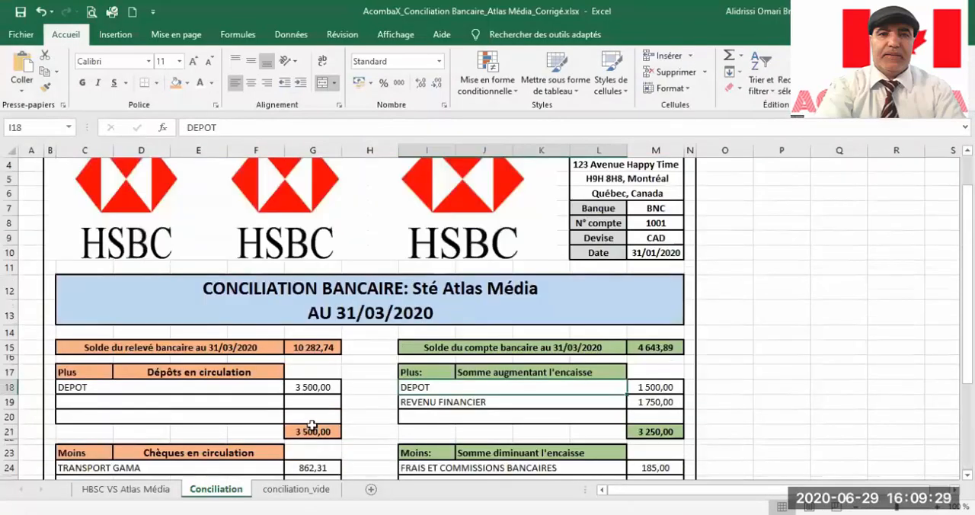
scroll(313, 419, "down", 1)
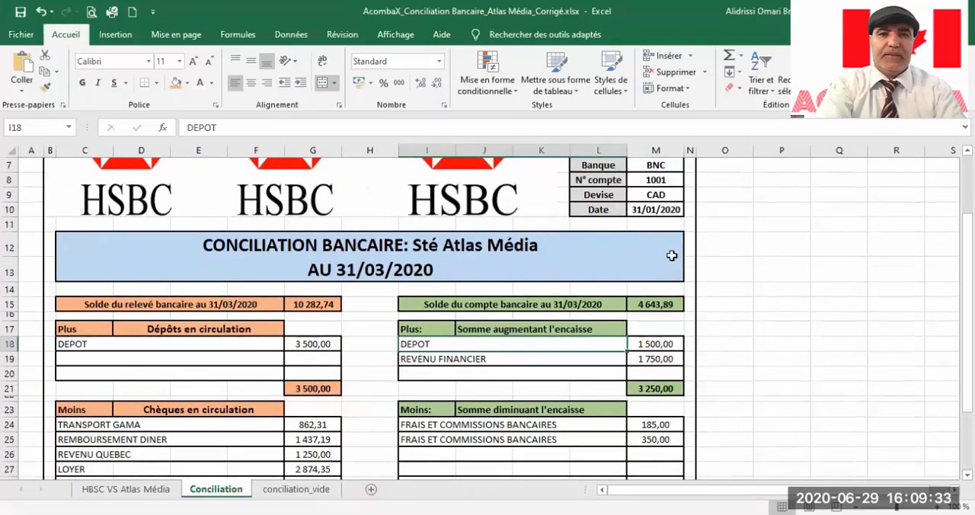
key("alt+Tab")
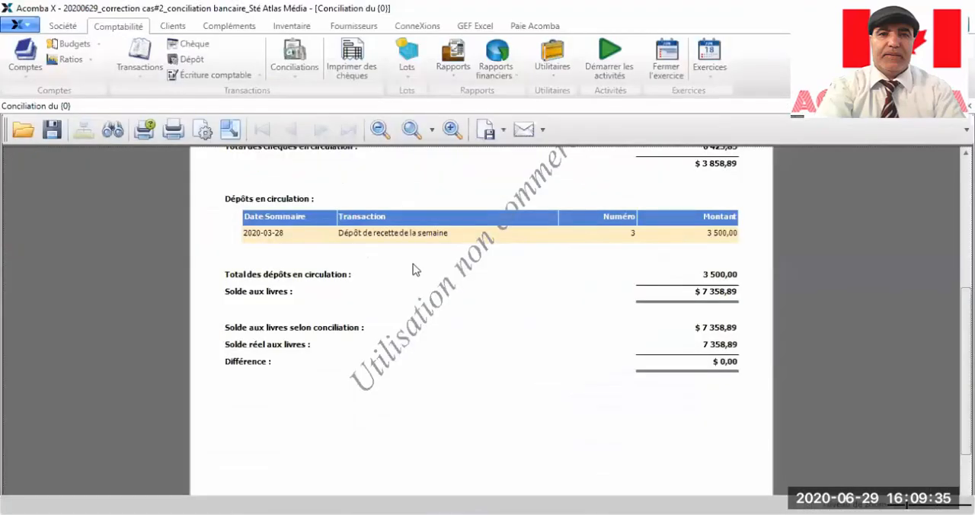